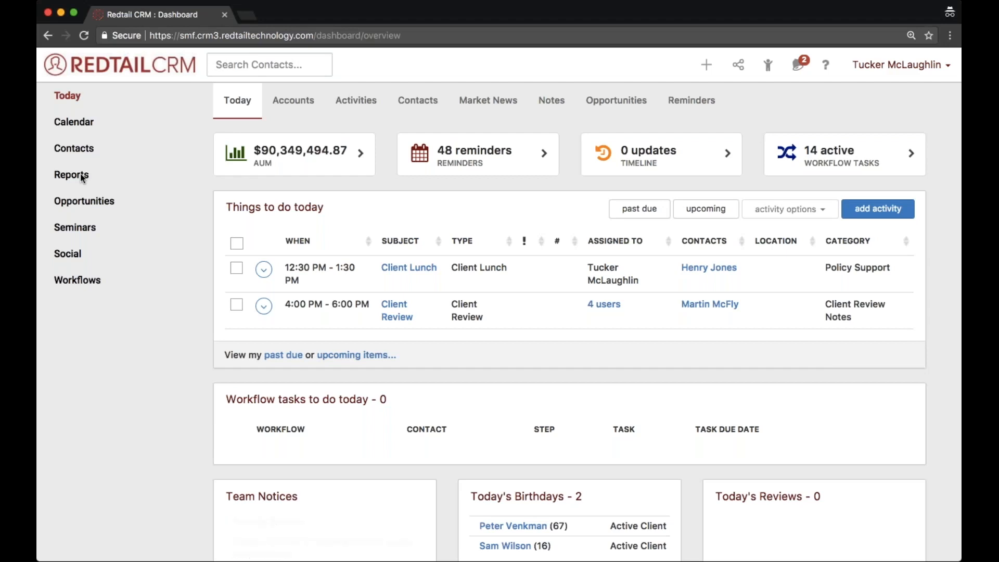
- View the available reports and examine the active opportunities list
{"action": "left_click", "coordinate": [82, 176]}
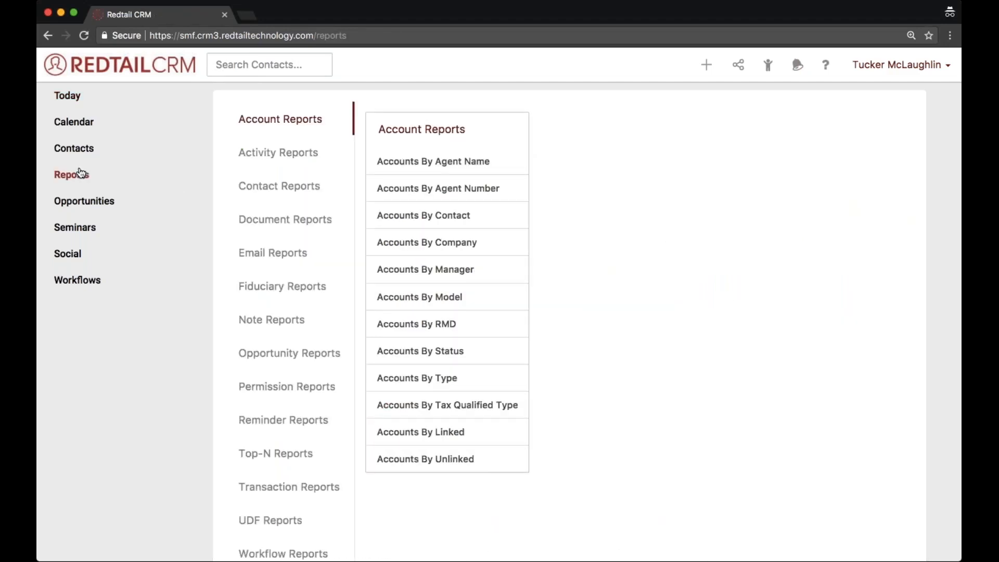
{"action": "left_click", "coordinate": [78, 207]}
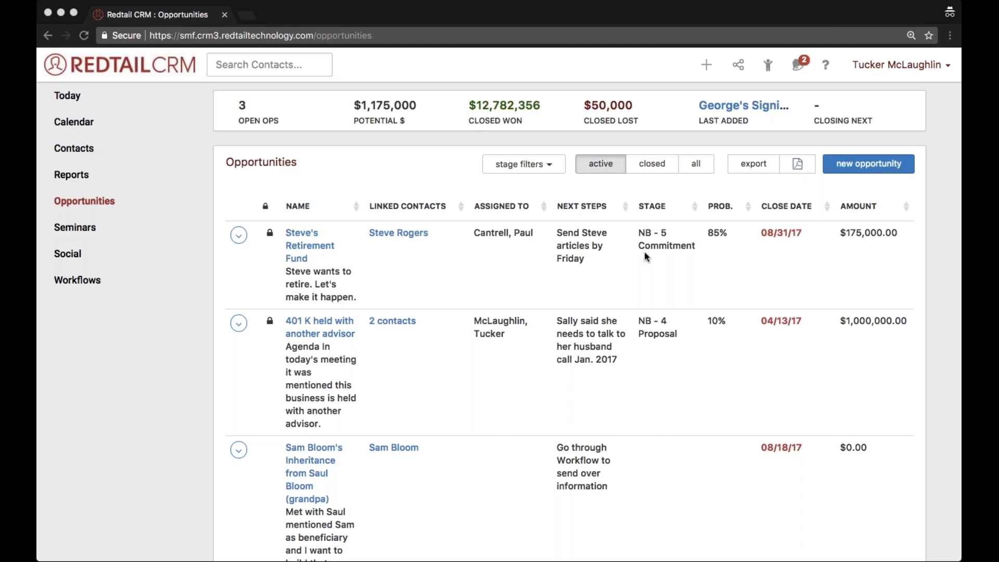
{"action": "scroll", "coordinate": [644, 251], "scroll_direction": "down", "scroll_amount": 2}
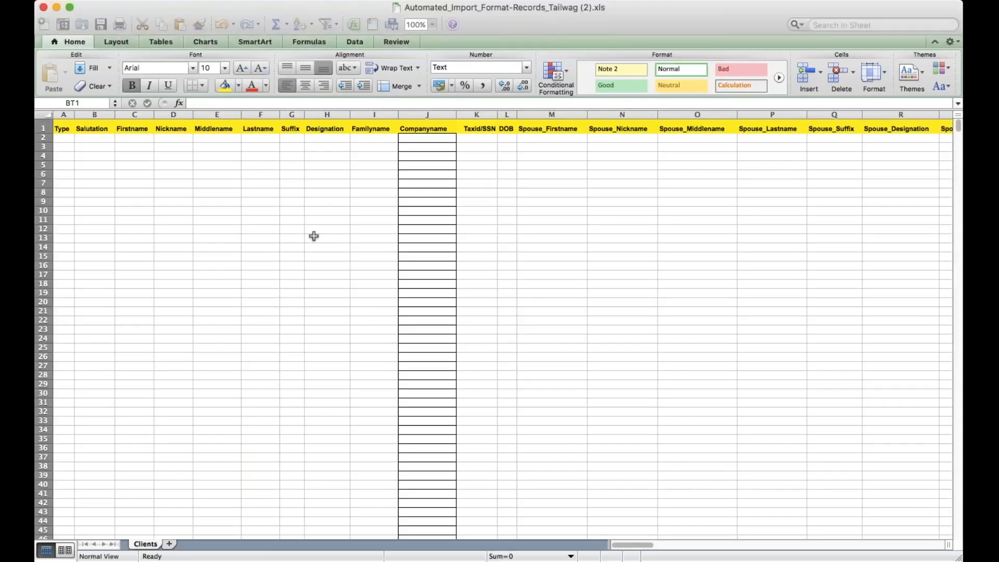
- Highlight header row 1 of the Clients sheet in the records import template and select cell A2 under Type
{"action": "left_click", "coordinate": [313, 238]}
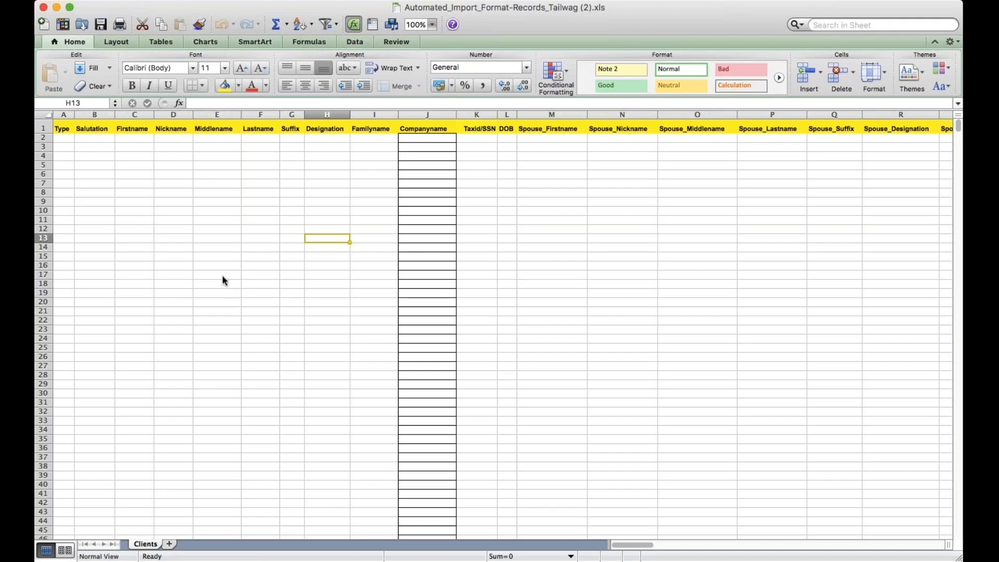
{"action": "key", "text": "super+Tab"}
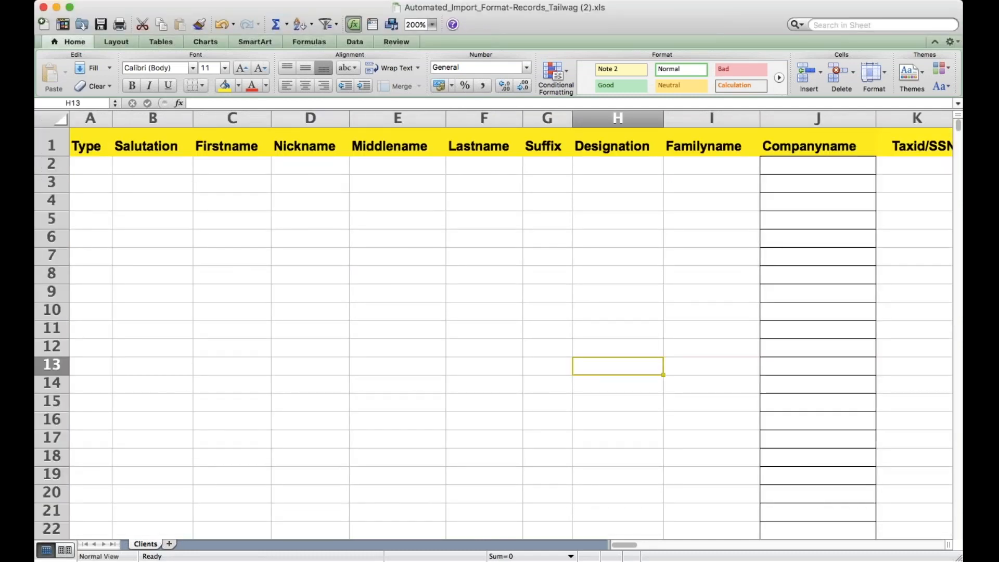
{"action": "left_click", "coordinate": [52, 146]}
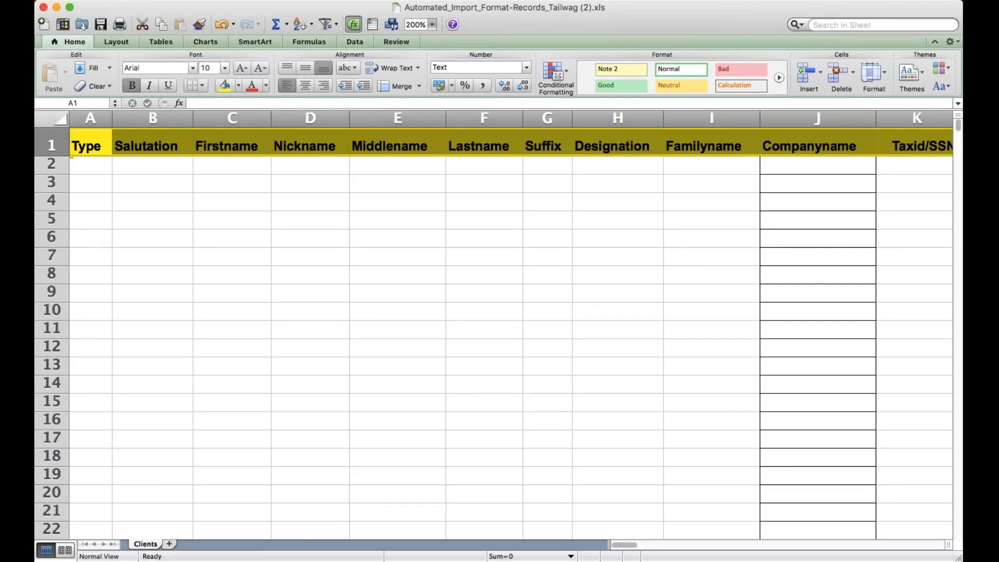
{"action": "left_click", "coordinate": [78, 169]}
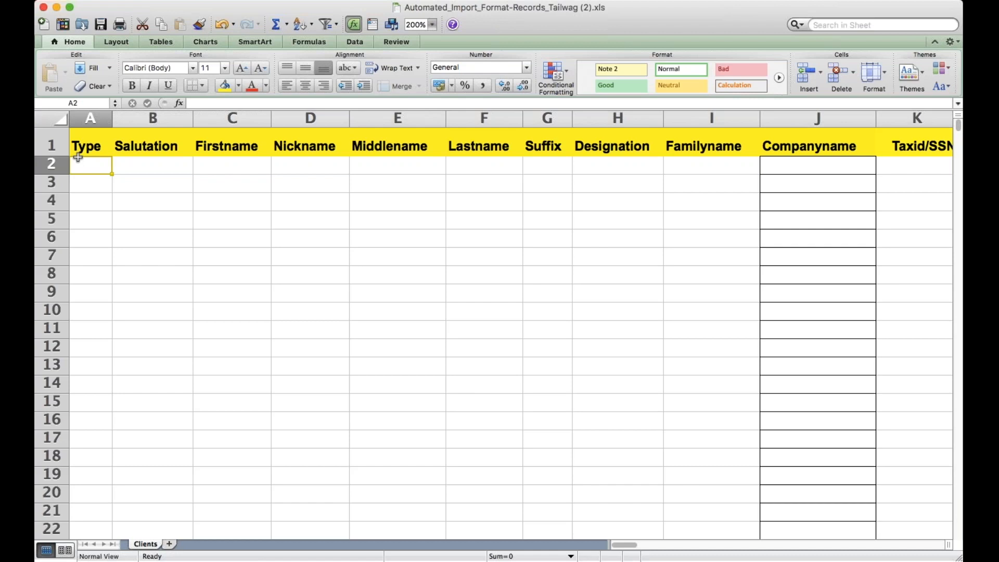
- Examine the Clients column headings from Type through the spouse, status, category, source, advisor and home address fields to the work address fields
{"action": "scroll", "coordinate": [470, 277], "scroll_direction": "right", "scroll_amount": 3}
{"action": "scroll", "coordinate": [471, 277], "scroll_direction": "right", "scroll_amount": 5}
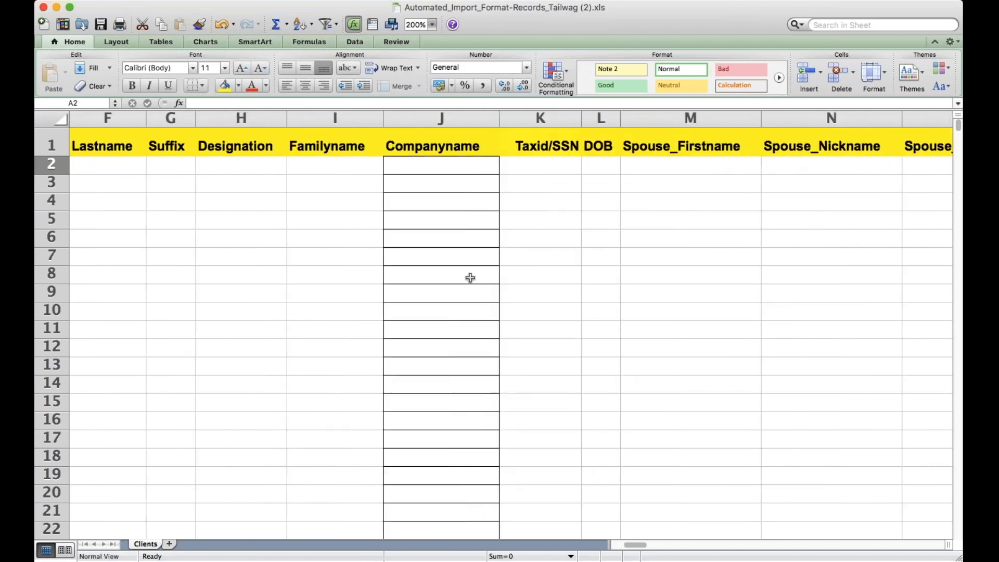
{"action": "scroll", "coordinate": [470, 277], "scroll_direction": "right", "scroll_amount": 6}
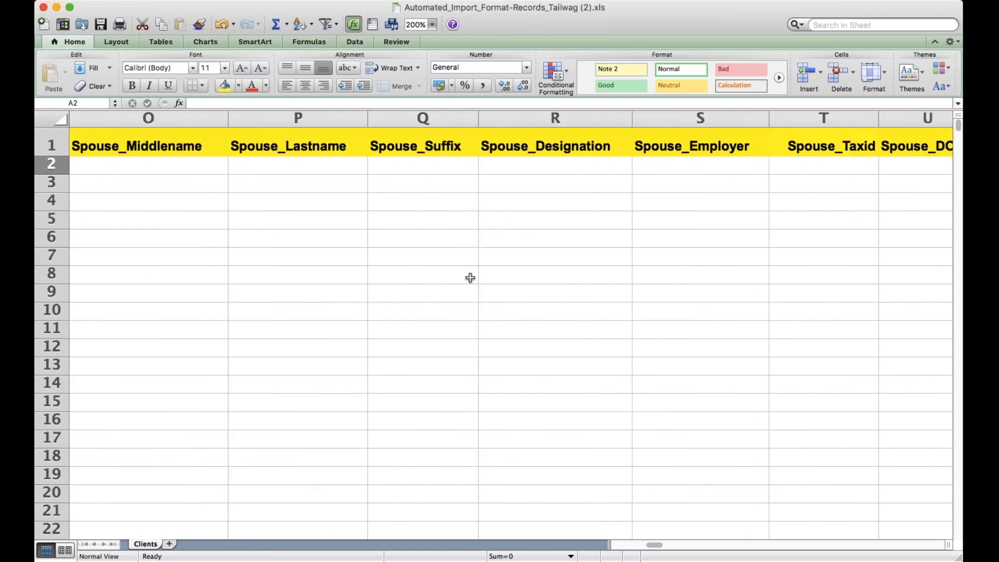
{"action": "scroll", "coordinate": [470, 278], "scroll_direction": "right", "scroll_amount": 6}
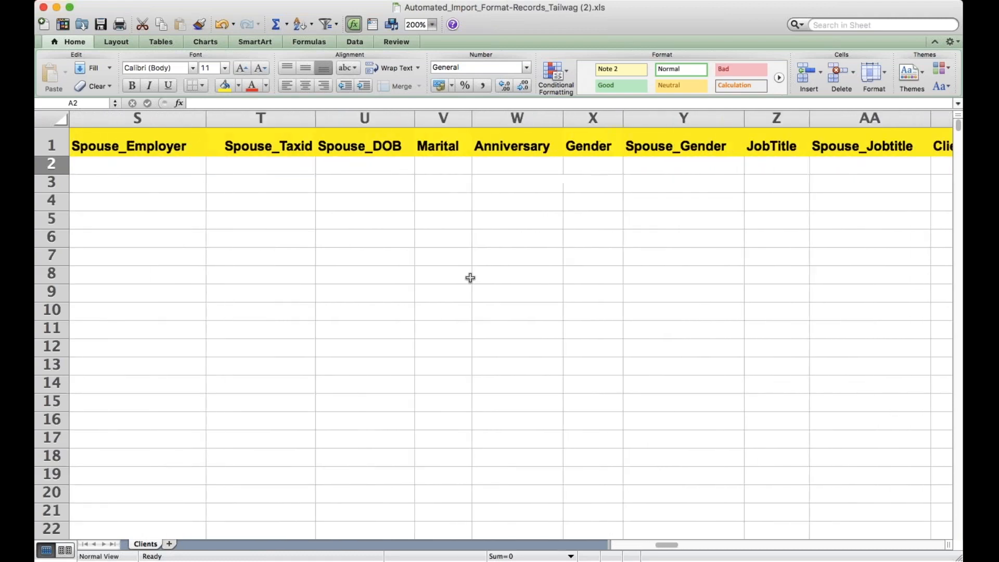
{"action": "scroll", "coordinate": [470, 278], "scroll_direction": "right", "scroll_amount": 2}
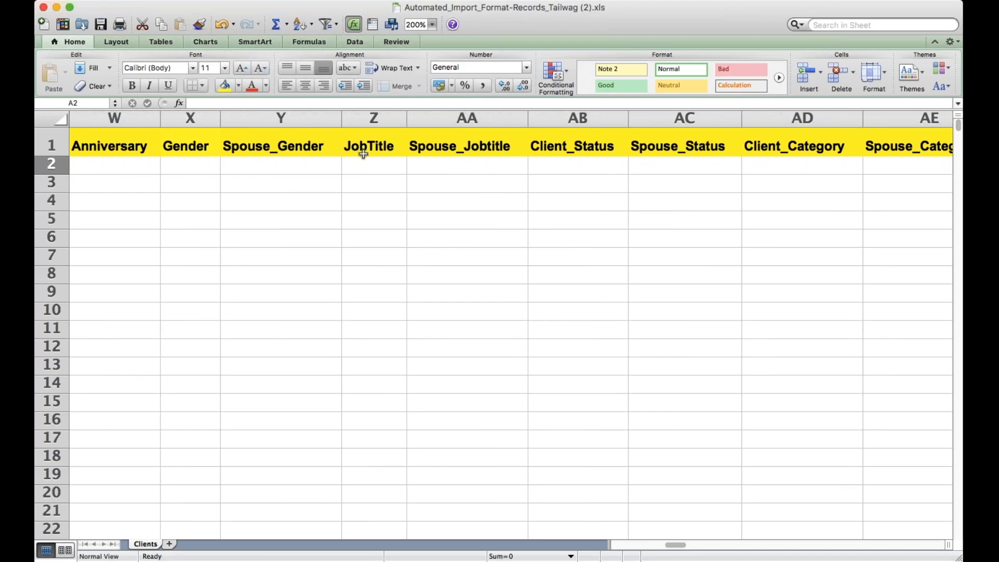
{"action": "scroll", "coordinate": [363, 153], "scroll_direction": "right", "scroll_amount": 3}
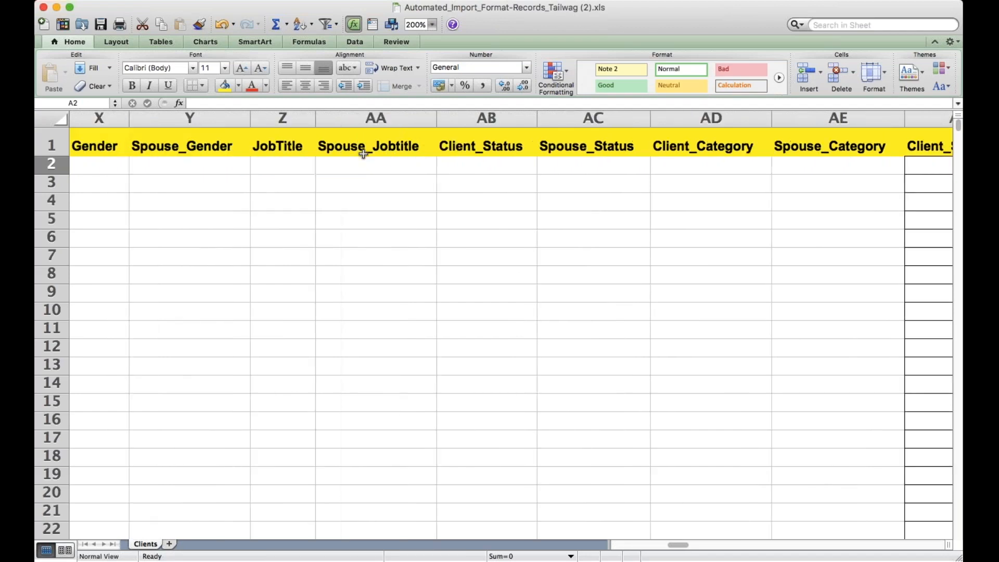
{"action": "scroll", "coordinate": [363, 153], "scroll_direction": "right", "scroll_amount": 4}
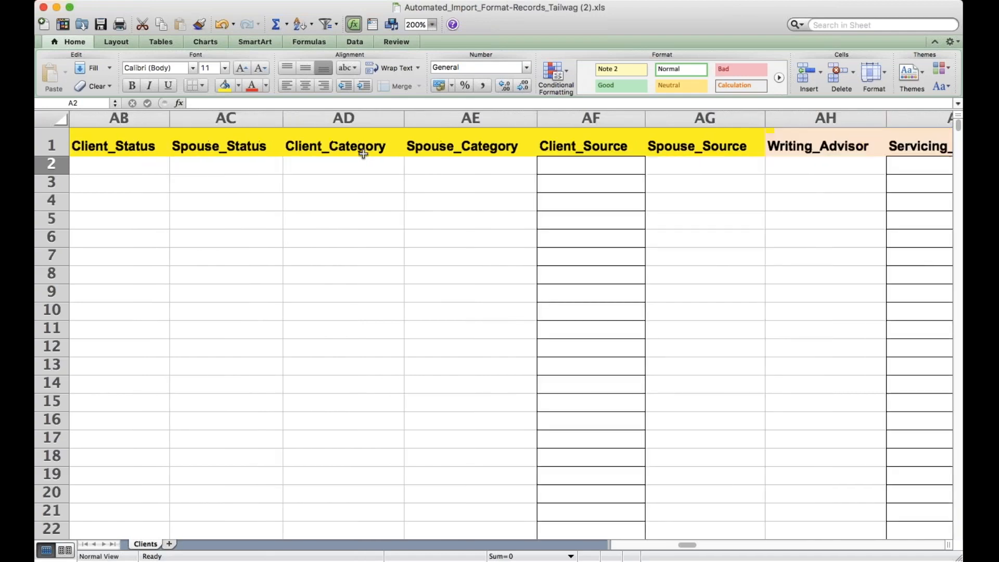
{"action": "scroll", "coordinate": [363, 154], "scroll_direction": "right", "scroll_amount": 5}
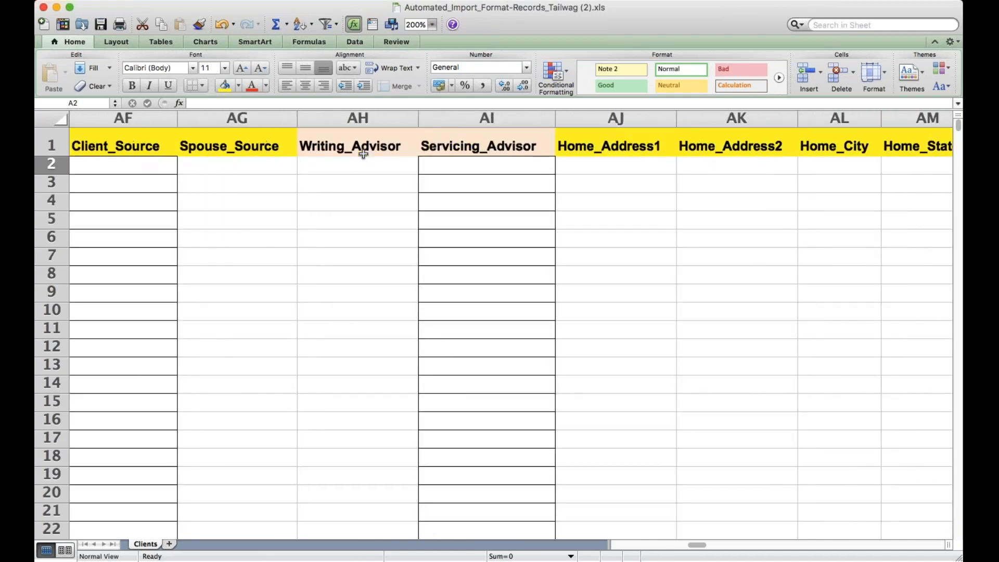
{"action": "scroll", "coordinate": [363, 153], "scroll_direction": "right", "scroll_amount": 4}
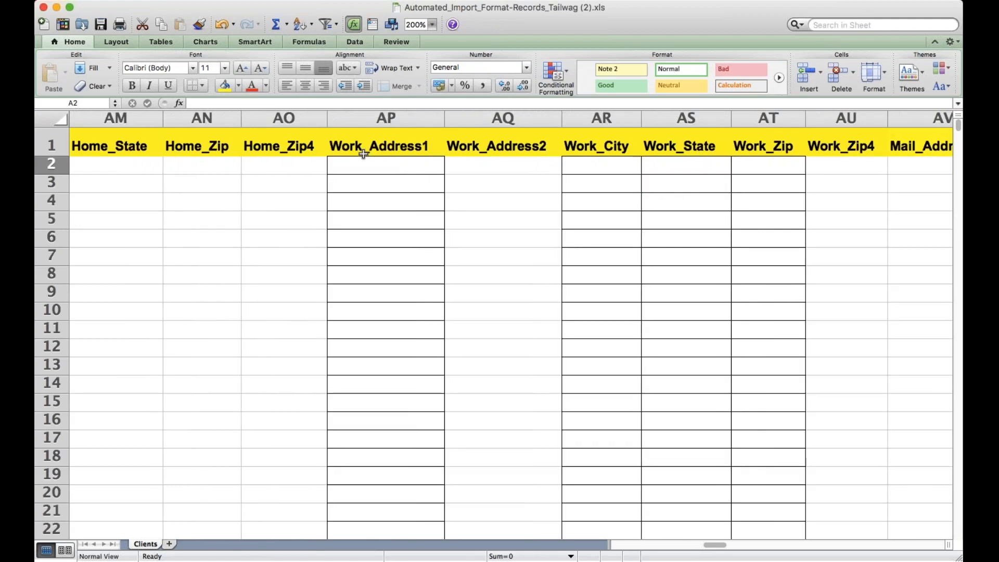
{"action": "scroll", "coordinate": [363, 153], "scroll_direction": "right", "scroll_amount": 4}
- Recheck the home and work address headings and select the Mail_Zip heading in AZ1
{"action": "scroll", "coordinate": [363, 154], "scroll_direction": "down", "scroll_amount": 1}
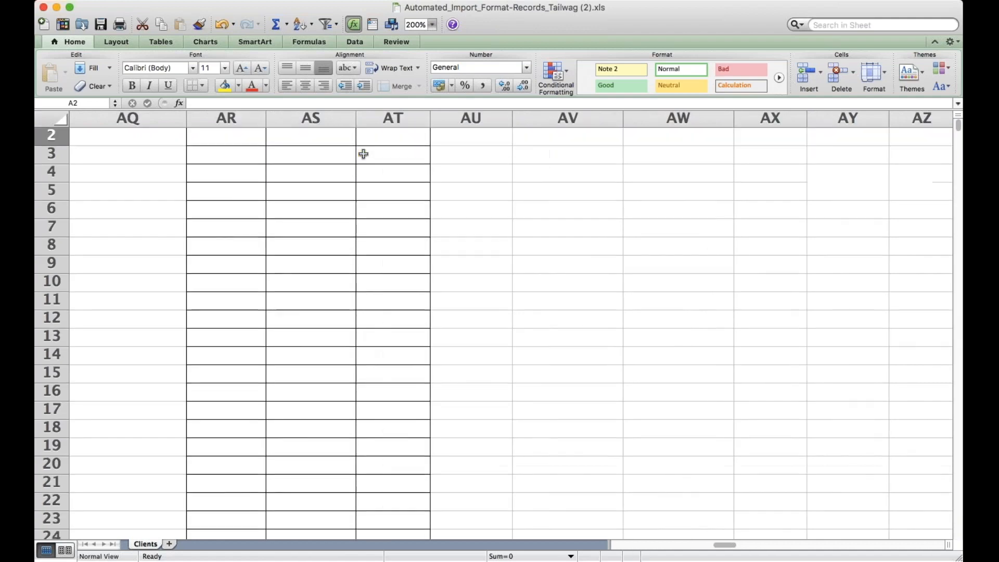
{"action": "scroll", "coordinate": [363, 153], "scroll_direction": "left", "scroll_amount": 9}
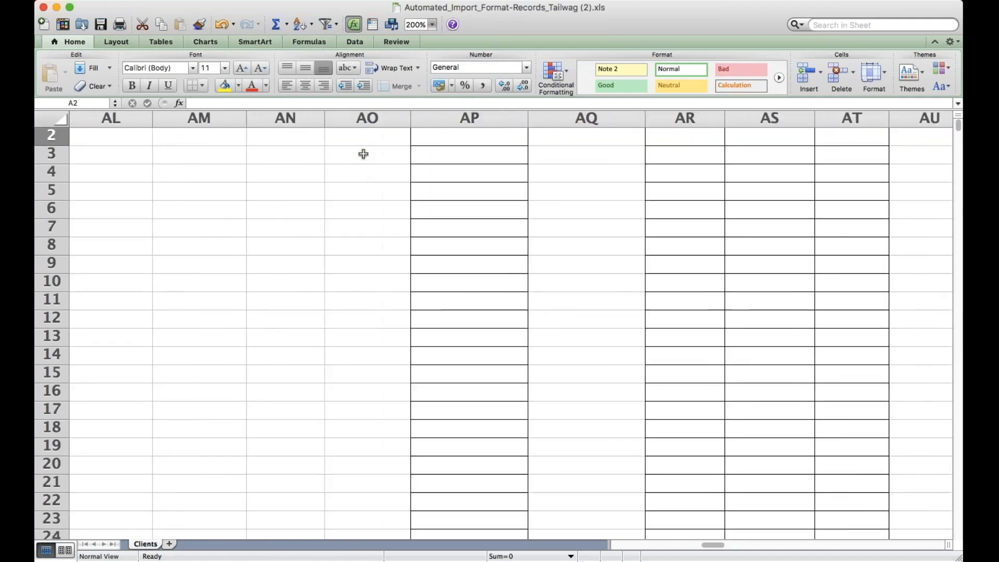
{"action": "scroll", "coordinate": [363, 153], "scroll_direction": "left", "scroll_amount": 15}
{"action": "scroll", "coordinate": [363, 153], "scroll_direction": "down", "scroll_amount": 3}
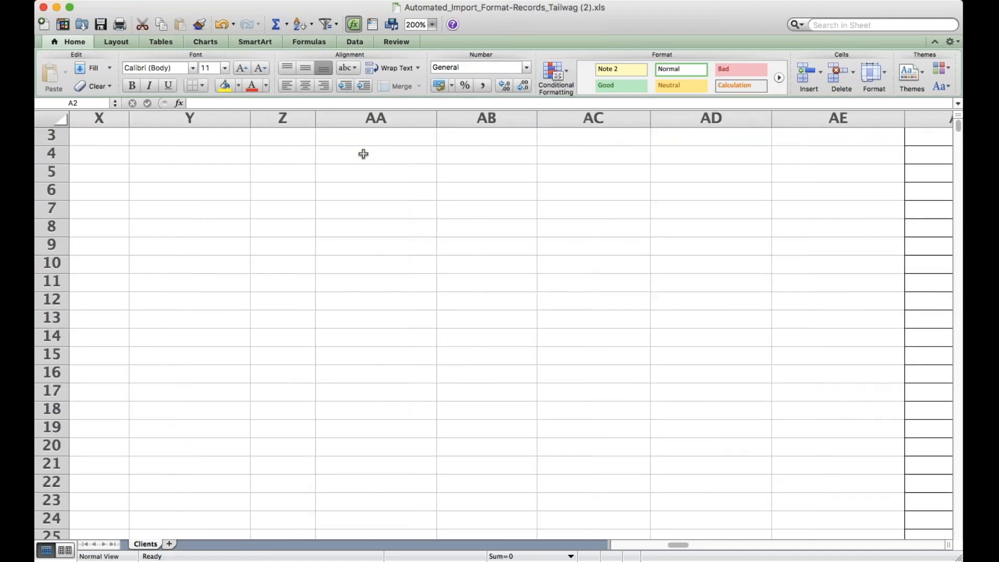
{"action": "scroll", "coordinate": [363, 154], "scroll_direction": "left", "scroll_amount": 9}
{"action": "scroll", "coordinate": [363, 154], "scroll_direction": "up", "scroll_amount": 4}
{"action": "scroll", "coordinate": [363, 154], "scroll_direction": "right", "scroll_amount": 1}
{"action": "scroll", "coordinate": [363, 154], "scroll_direction": "right", "scroll_amount": 20}
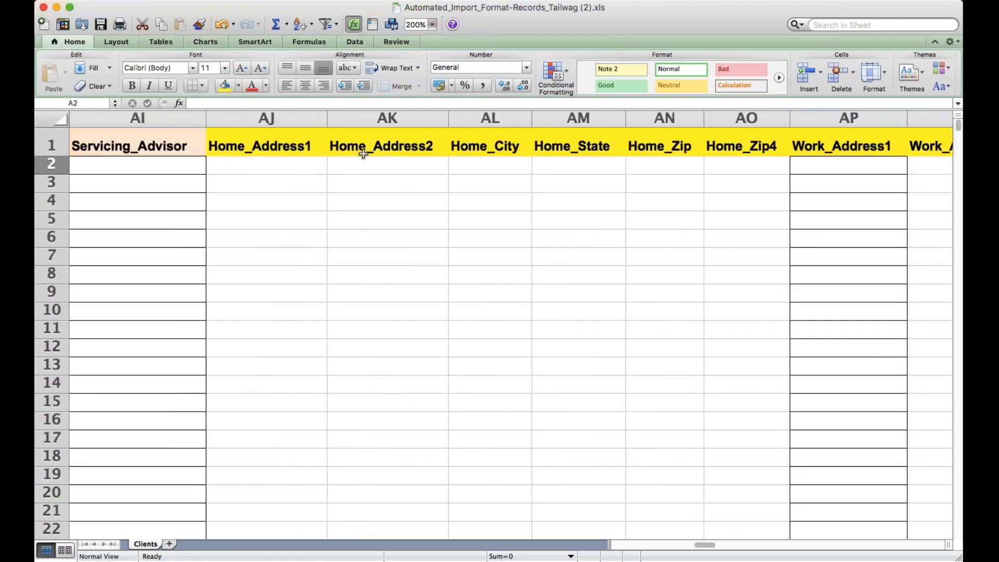
{"action": "scroll", "coordinate": [363, 153], "scroll_direction": "right", "scroll_amount": 2}
{"action": "scroll", "coordinate": [363, 154], "scroll_direction": "right", "scroll_amount": 11}
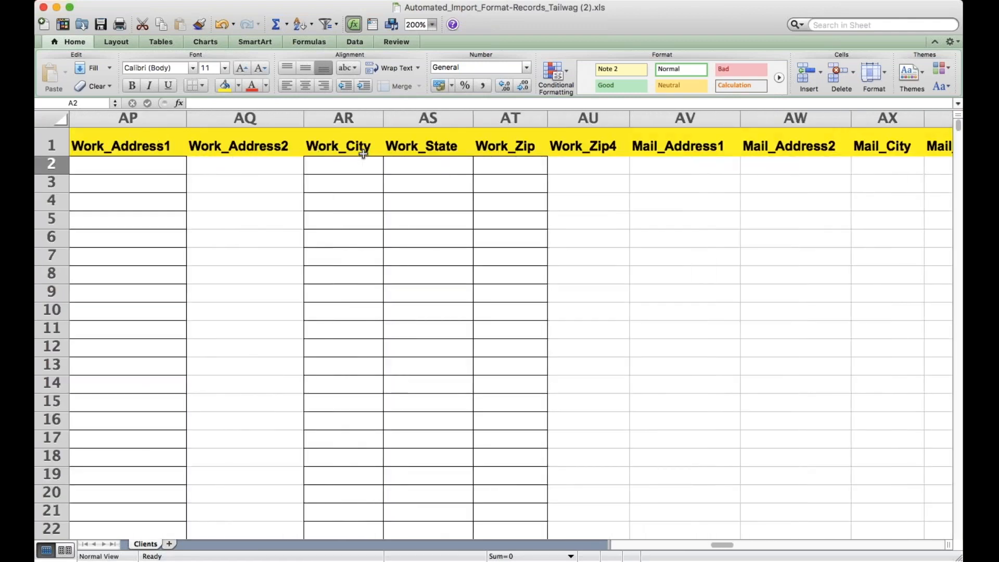
{"action": "left_click", "coordinate": [363, 151]}
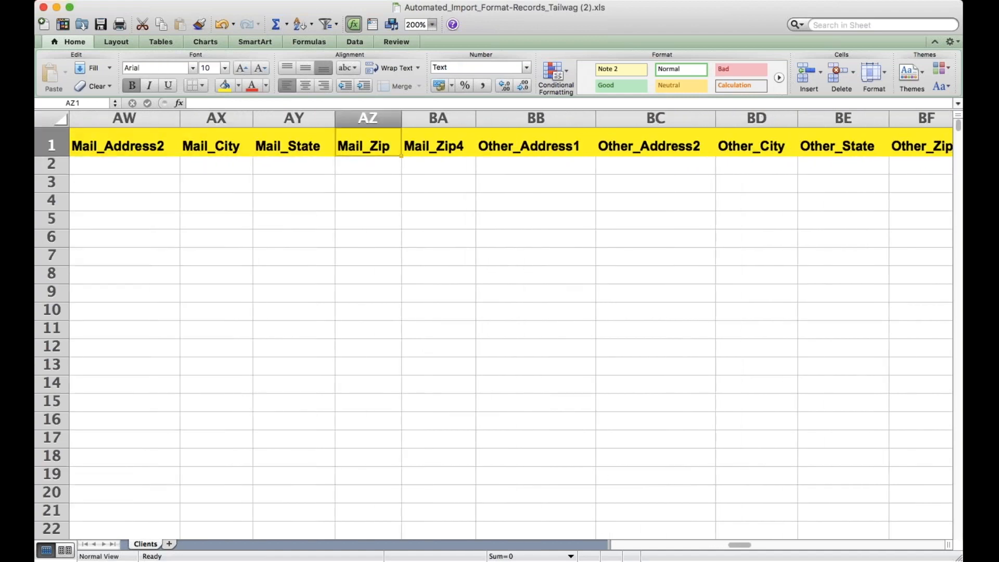
- Examine the headings for other addresses, spouse work address, phones, emails, website, driver's license and point of contact
{"action": "scroll", "coordinate": [381, 148], "scroll_direction": "right", "scroll_amount": 4}
{"action": "scroll", "coordinate": [380, 148], "scroll_direction": "down", "scroll_amount": 1}
{"action": "scroll", "coordinate": [380, 148], "scroll_direction": "up", "scroll_amount": 1}
{"action": "scroll", "coordinate": [380, 148], "scroll_direction": "left", "scroll_amount": 6}
{"action": "scroll", "coordinate": [380, 148], "scroll_direction": "right", "scroll_amount": 2}
{"action": "scroll", "coordinate": [380, 148], "scroll_direction": "right", "scroll_amount": 9}
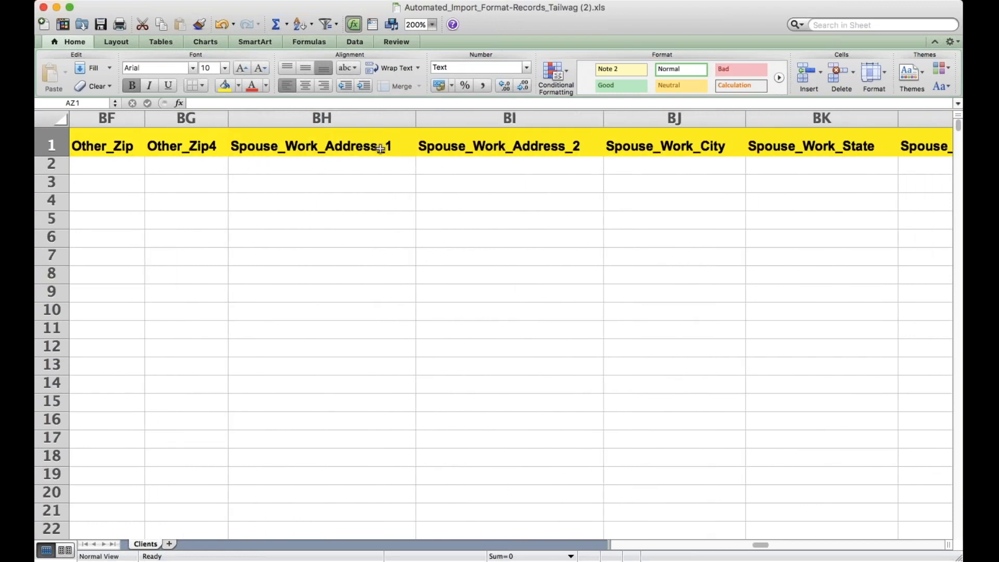
{"action": "scroll", "coordinate": [381, 148], "scroll_direction": "right", "scroll_amount": 10}
{"action": "scroll", "coordinate": [380, 149], "scroll_direction": "right", "scroll_amount": 8}
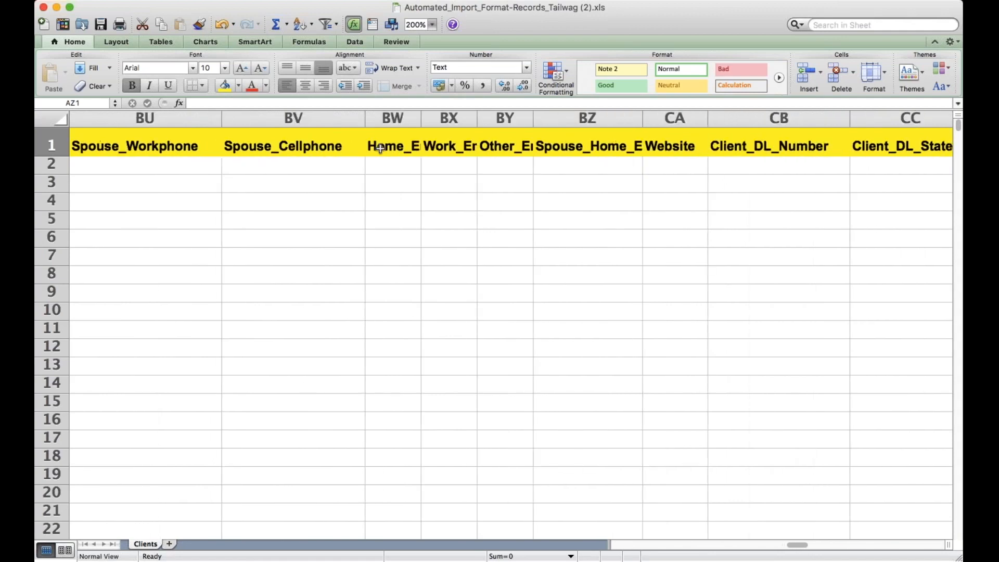
{"action": "scroll", "coordinate": [380, 148], "scroll_direction": "right", "scroll_amount": 10}
{"action": "scroll", "coordinate": [380, 148], "scroll_direction": "down", "scroll_amount": 1}
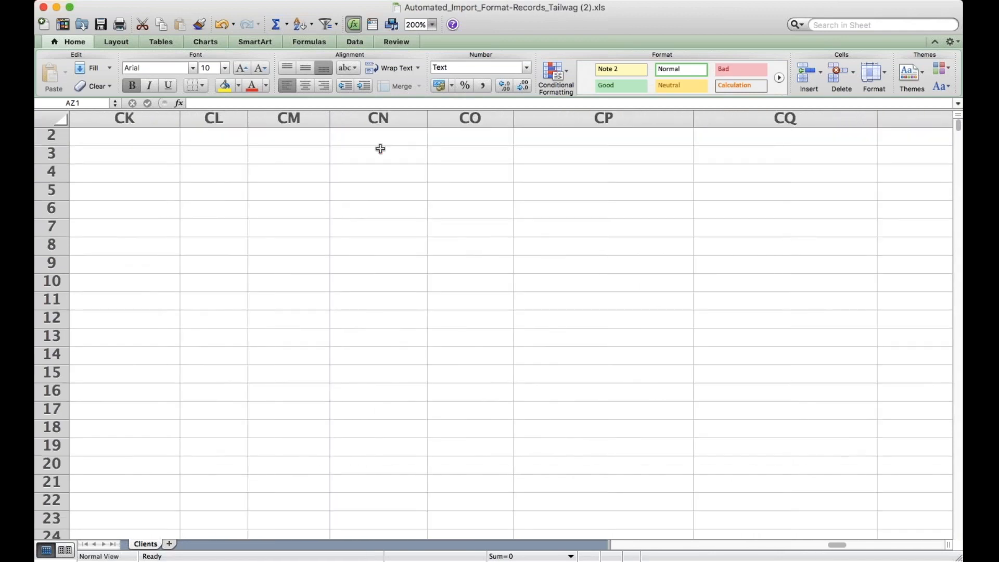
{"action": "scroll", "coordinate": [381, 148], "scroll_direction": "up", "scroll_amount": 1}
{"action": "scroll", "coordinate": [380, 148], "scroll_direction": "left", "scroll_amount": 1}
{"action": "scroll", "coordinate": [380, 148], "scroll_direction": "right", "scroll_amount": 10}
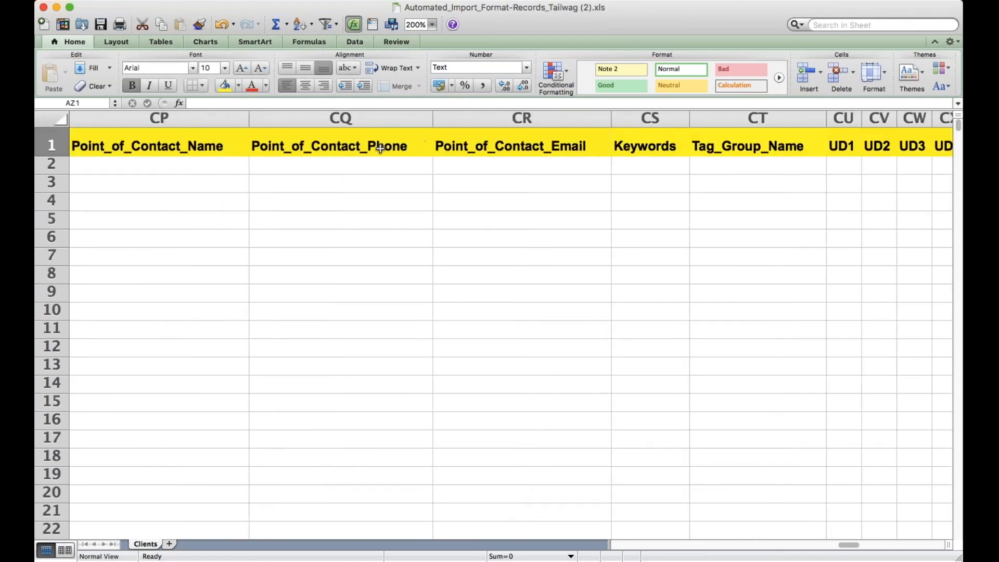
- Examine the final headings from Tag_Group_Name through UD1 to UD20 and Important_Information
{"action": "scroll", "coordinate": [380, 148], "scroll_direction": "down", "scroll_amount": 1}
{"action": "scroll", "coordinate": [380, 148], "scroll_direction": "up", "scroll_amount": 1}
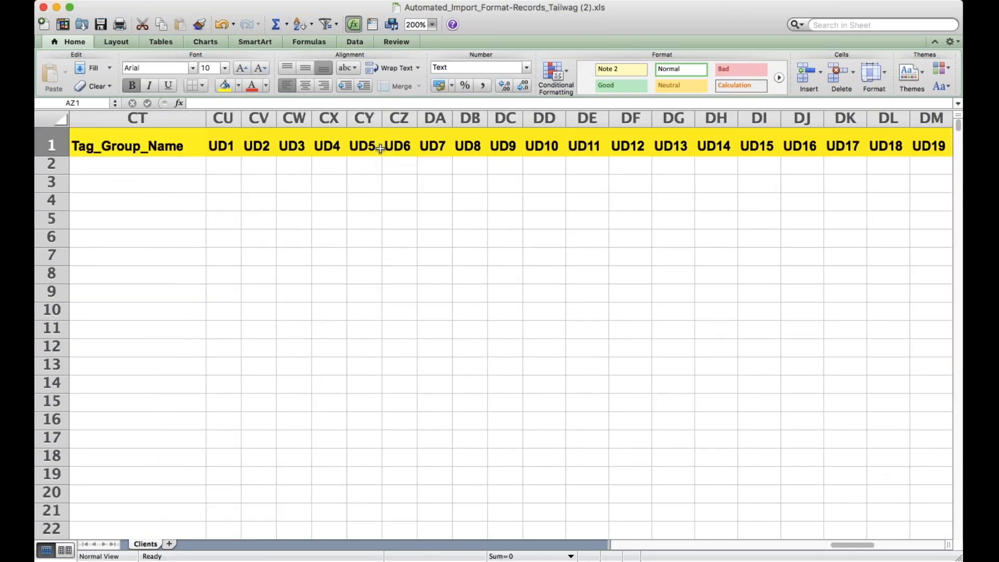
{"action": "scroll", "coordinate": [406, 110], "scroll_direction": "right", "scroll_amount": 4}
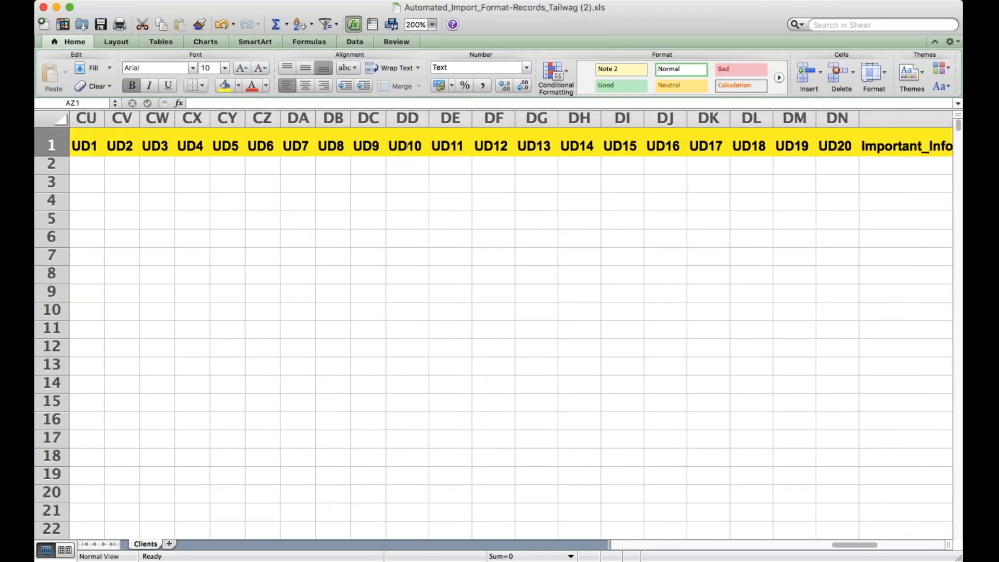
{"action": "scroll", "coordinate": [519, 323], "scroll_direction": "right", "scroll_amount": 8}
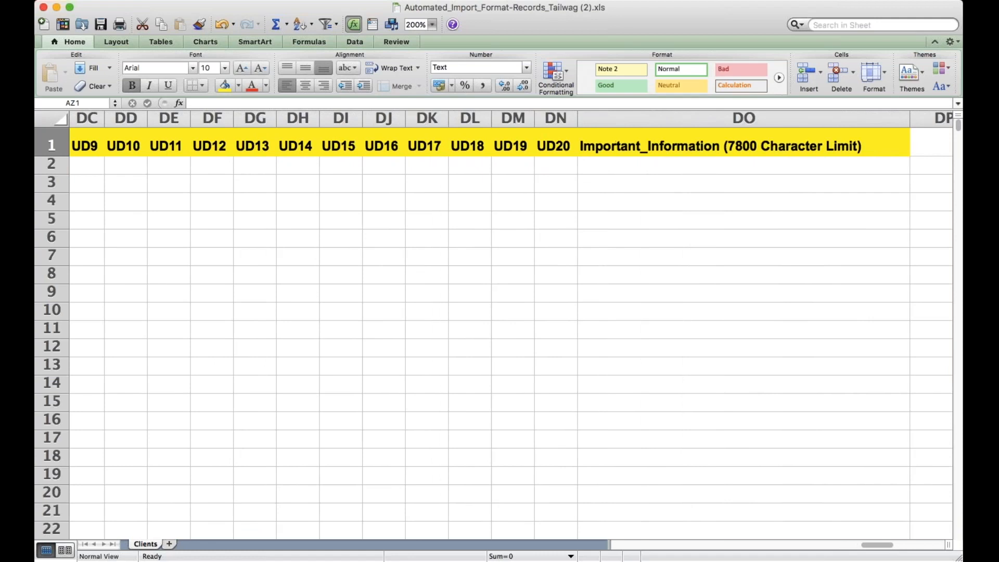
{"action": "scroll", "coordinate": [493, 333], "scroll_direction": "right", "scroll_amount": 4}
{"action": "scroll", "coordinate": [493, 333], "scroll_direction": "down", "scroll_amount": 1}
{"action": "scroll", "coordinate": [493, 333], "scroll_direction": "up", "scroll_amount": 1}
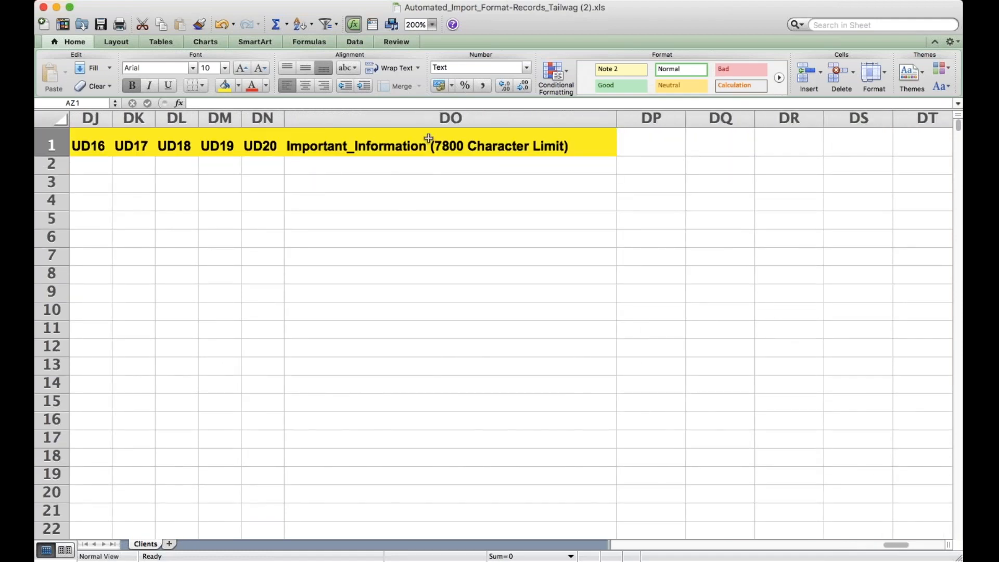
- Return to the first columns of the Clients sheet, starting at Type
{"action": "scroll", "coordinate": [487, 189], "scroll_direction": "left", "scroll_amount": 9}
{"action": "scroll", "coordinate": [487, 189], "scroll_direction": "left", "scroll_amount": 15}
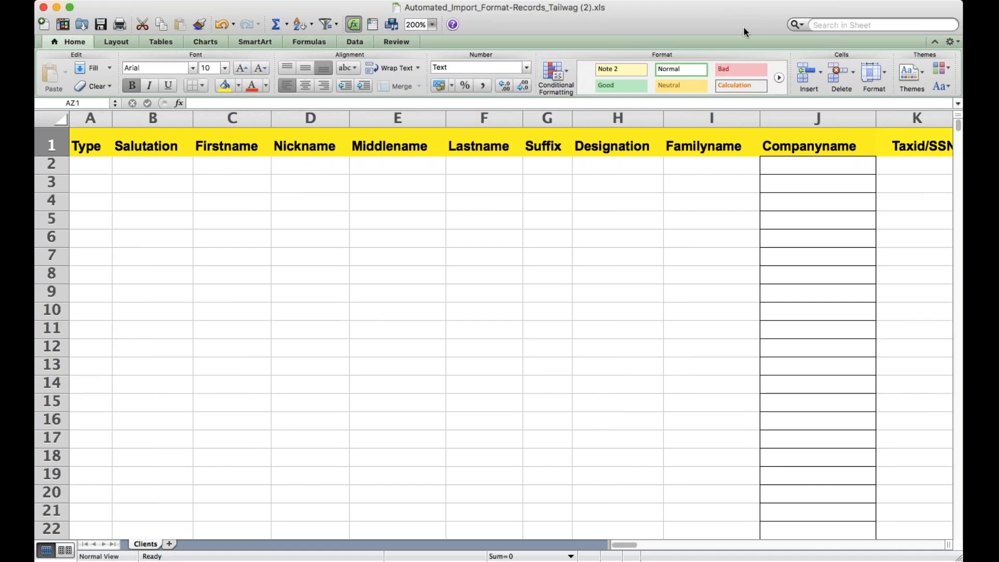
{"action": "left_click", "coordinate": [102, 545]}
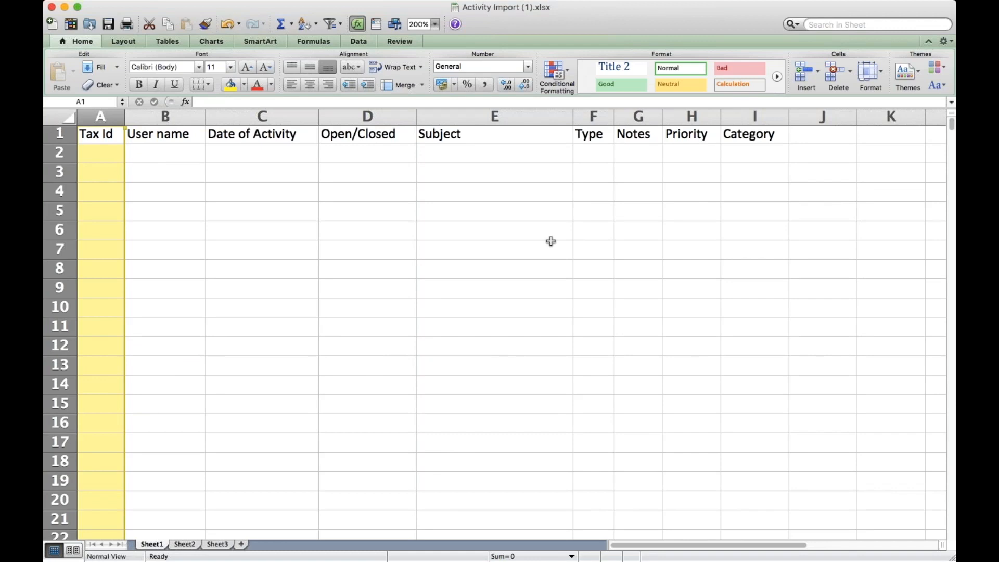
- In row 2 of the Activity Import sheet, enter Client Review under Date of Activity and Open under Open/Closed
{"action": "left_click", "coordinate": [271, 147]}
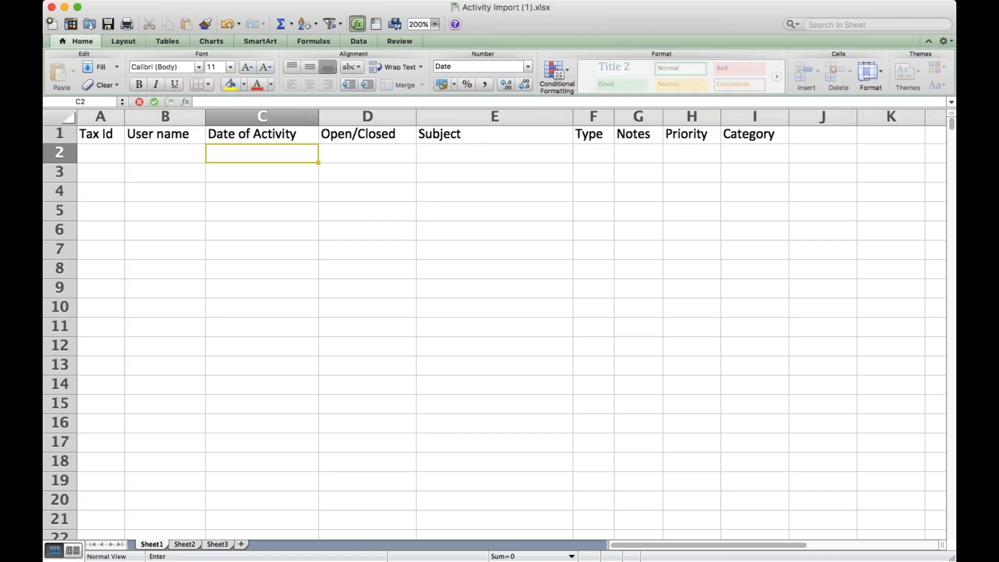
{"action": "type", "text": "Client Review"}
{"action": "key", "text": "Tab"}
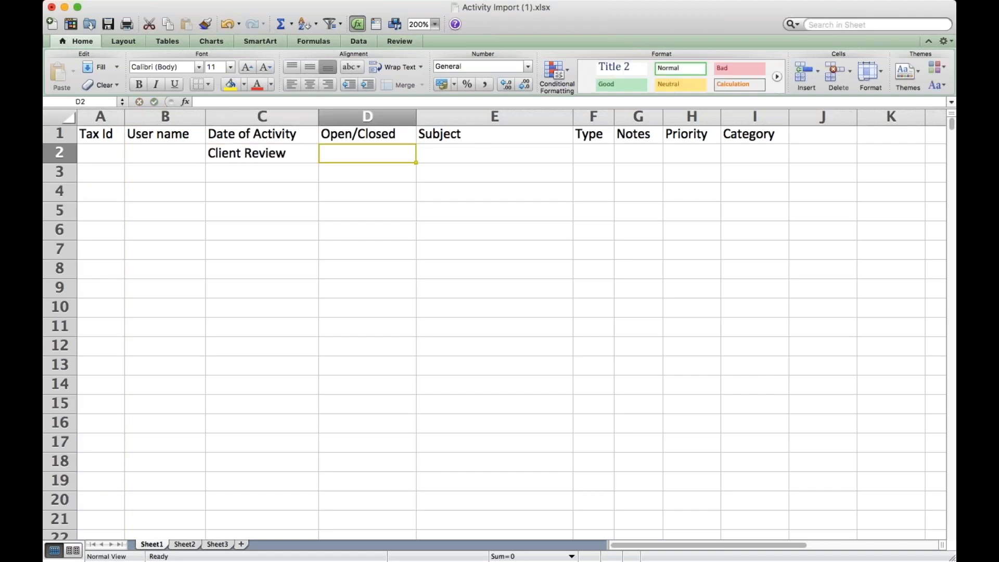
{"action": "type", "text": "Open"}
{"action": "key", "text": "Tab"}
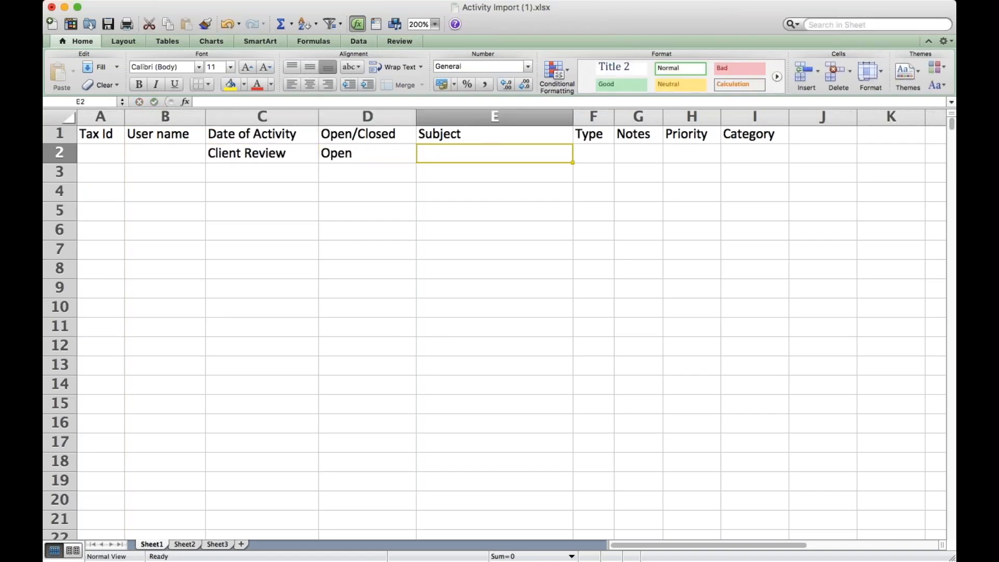
- Remove Client Review from the Date of Activity cell in row 2 and enter Client Review under Subject instead
{"action": "double_click", "coordinate": [267, 154]}
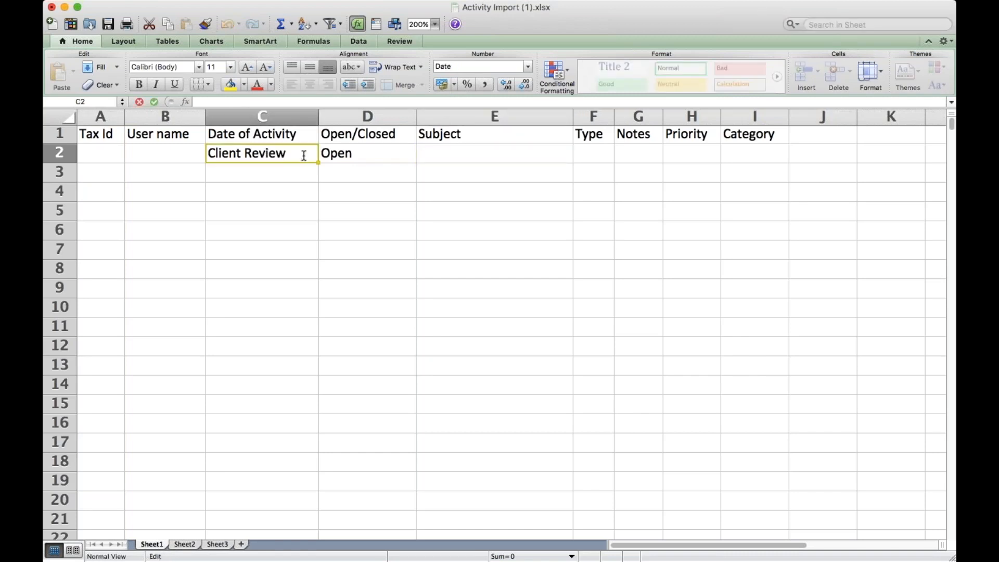
{"action": "key", "text": "BackSpace"}
{"action": "left_click", "coordinate": [493, 151]}
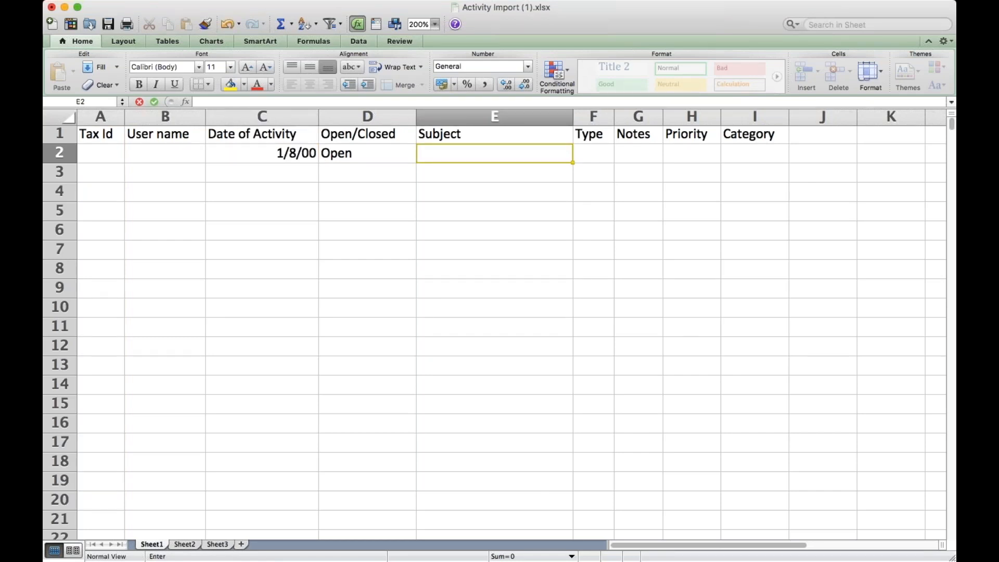
{"action": "type", "text": "Client Review"}
- Clear the stray date from the Date of Activity cell in row 2
{"action": "left_click", "coordinate": [278, 165]}
{"action": "double_click", "coordinate": [278, 156]}
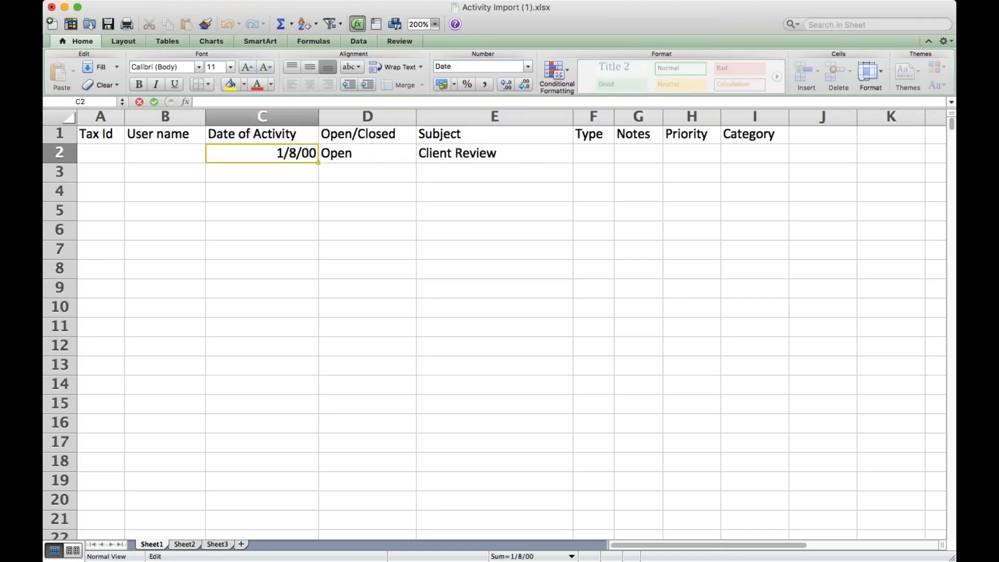
{"action": "left_click_drag", "start_coordinate": [263, 152], "coordinate": [330, 151]}
{"action": "key", "text": "BackSpace"}
{"action": "key", "text": "Return"}
{"action": "key", "text": "Return"}
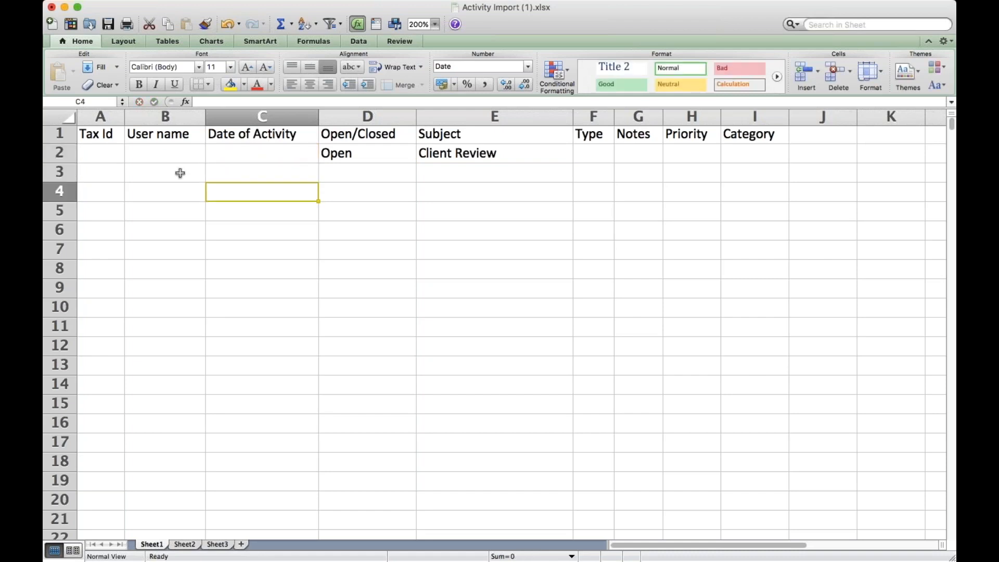
- Switch to the workbook Notes Spreadsheet (3).xlsx
{"action": "left_click", "coordinate": [121, 539]}
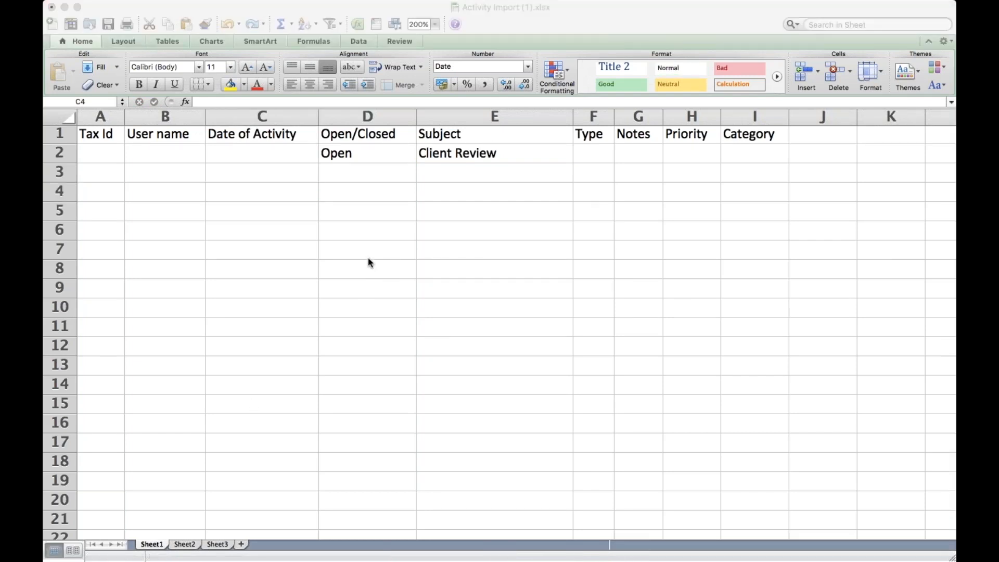
{"action": "left_click", "coordinate": [367, 303]}
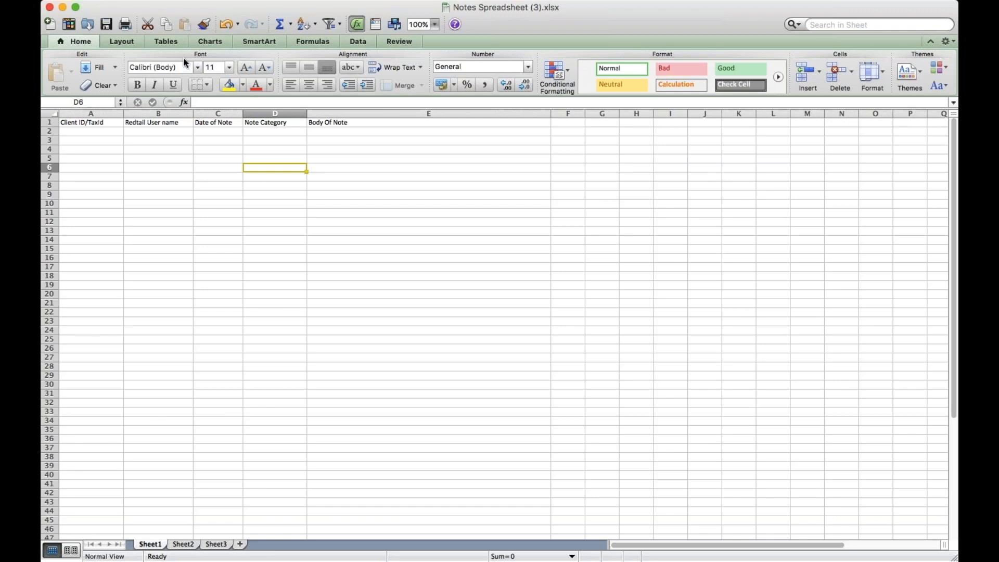
{"action": "key", "text": "super+Tab"}
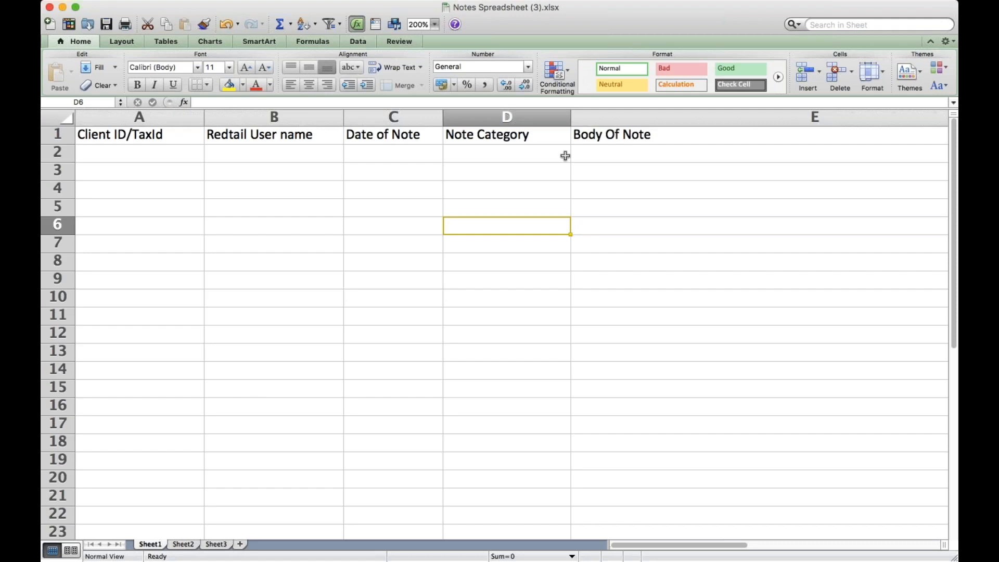
- Examine the note template's columns from Client ID/TaxId through Date of Note and Note Category to Body Of Note
{"action": "double_click", "coordinate": [273, 151]}
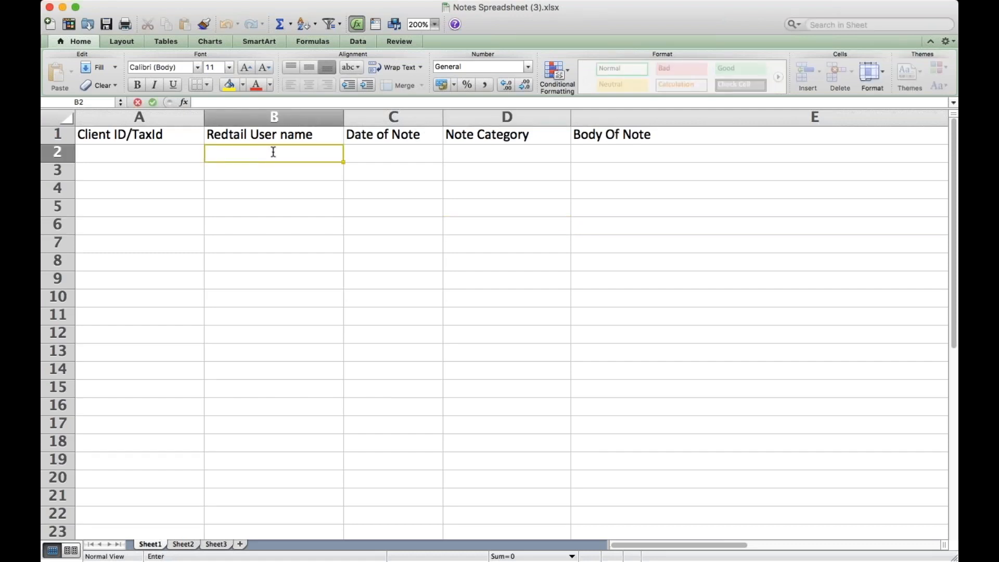
{"action": "key", "text": "Tab"}
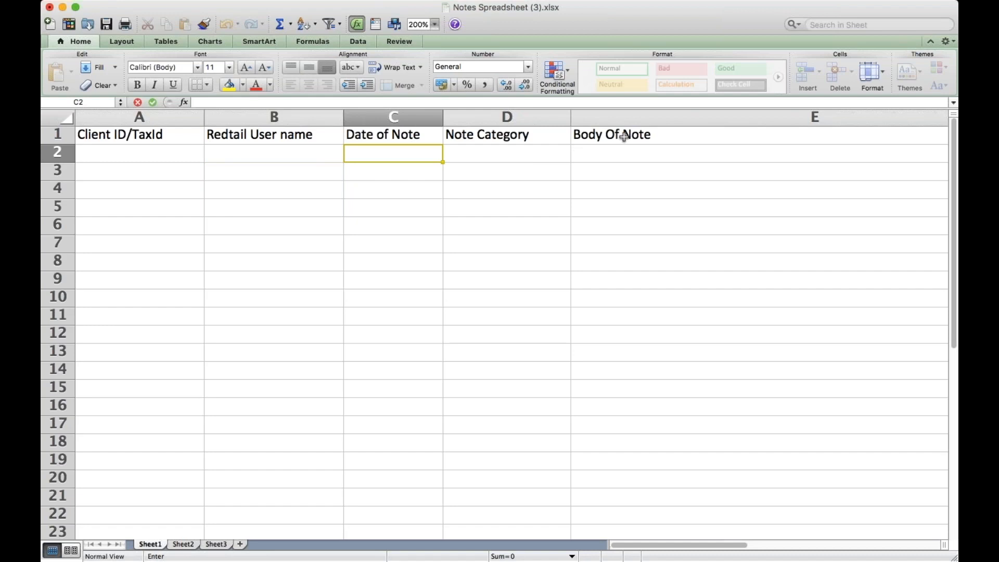
{"action": "scroll", "coordinate": [624, 136], "scroll_direction": "down", "scroll_amount": 1}
{"action": "scroll", "coordinate": [624, 136], "scroll_direction": "right", "scroll_amount": 1}
{"action": "scroll", "coordinate": [624, 137], "scroll_direction": "up", "scroll_amount": 1}
{"action": "scroll", "coordinate": [624, 137], "scroll_direction": "left", "scroll_amount": 1}
{"action": "scroll", "coordinate": [624, 137], "scroll_direction": "right", "scroll_amount": 1}
{"action": "scroll", "coordinate": [623, 136], "scroll_direction": "left", "scroll_amount": 1}
- Enter two users' first names under Redtail User name in rows 2 and 3, then select the Client ID/TaxId column
{"action": "left_click", "coordinate": [291, 117]}
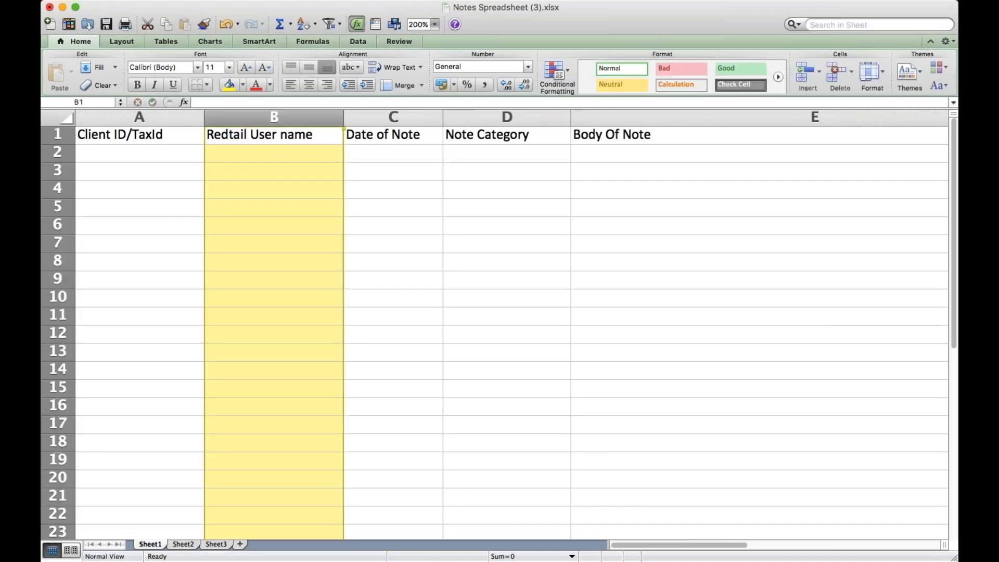
{"action": "left_click", "coordinate": [286, 151]}
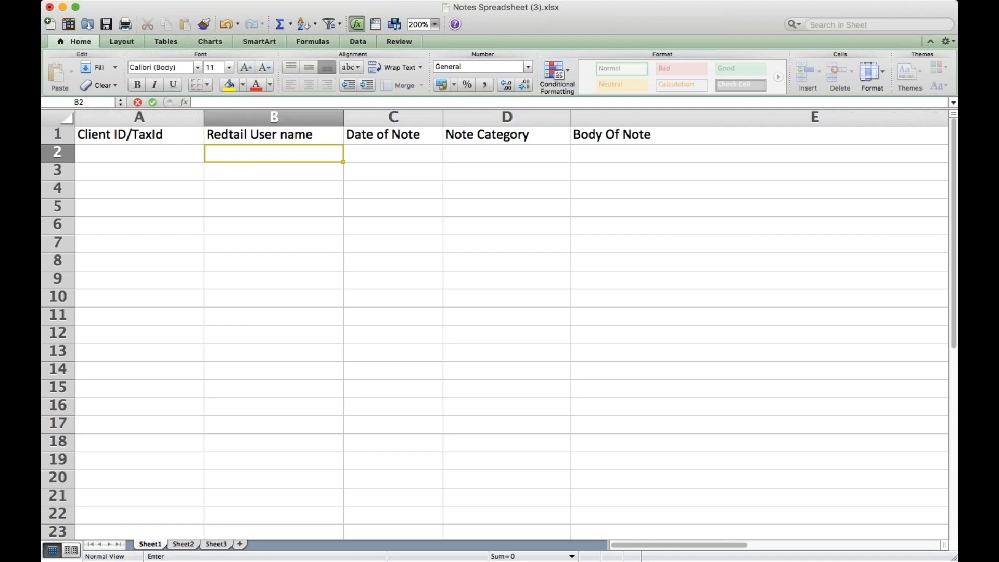
{"action": "type", "text": "Tabitha"}
{"action": "key", "text": "Return"}
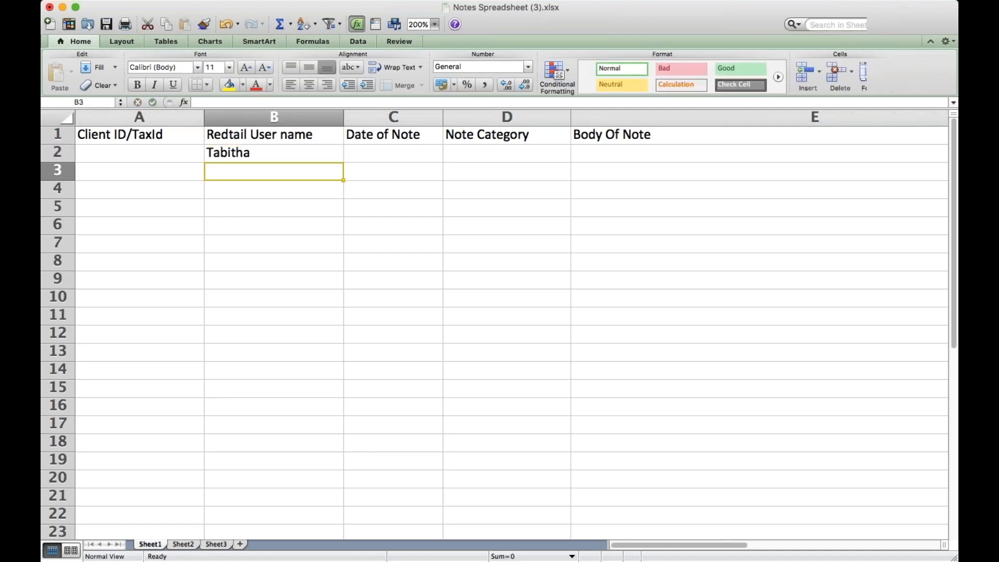
{"action": "type", "text": "Tucker"}
{"action": "key", "text": "Return"}
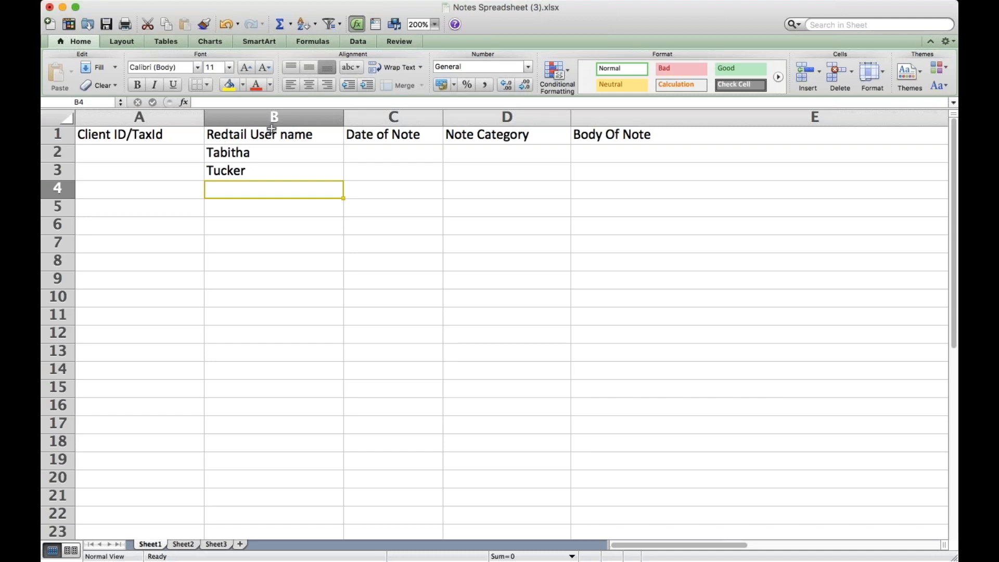
{"action": "left_click", "coordinate": [138, 152]}
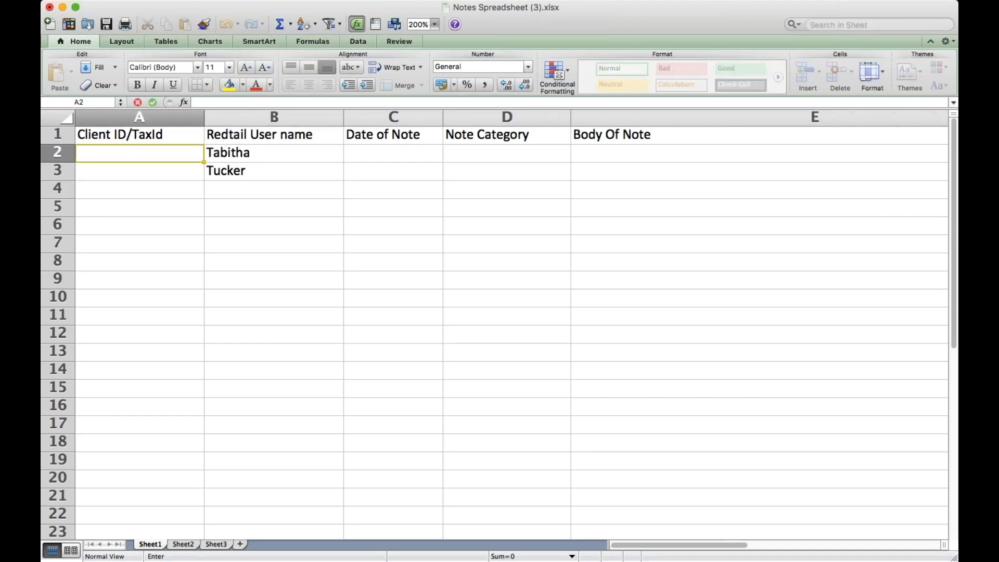
{"action": "left_click", "coordinate": [124, 116]}
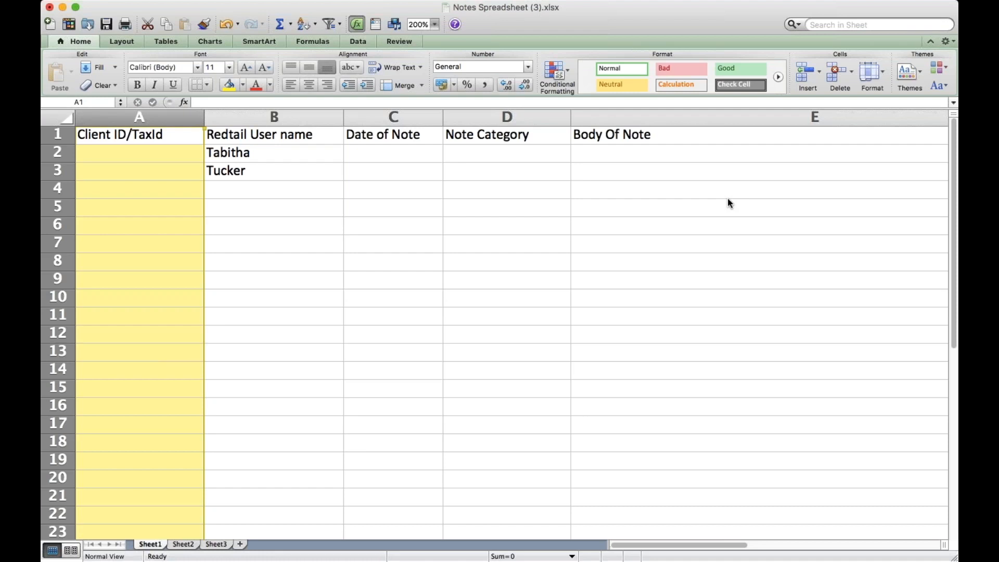
- Switch to Account Spreadsheet WITH ASSETS.xls and examine the account import headings from Client_ID through CashValue
{"action": "left_click", "coordinate": [121, 541]}
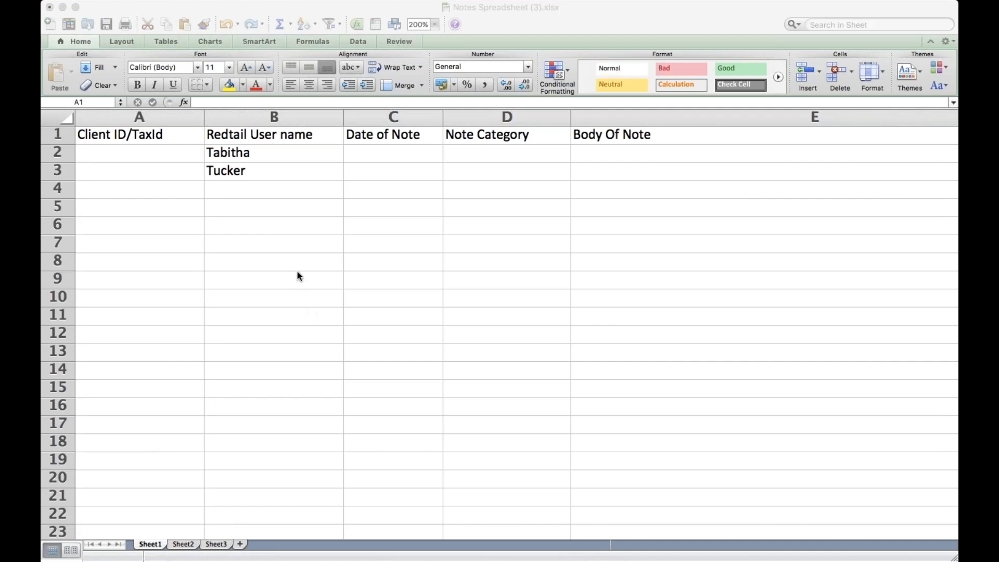
{"action": "left_click", "coordinate": [320, 260]}
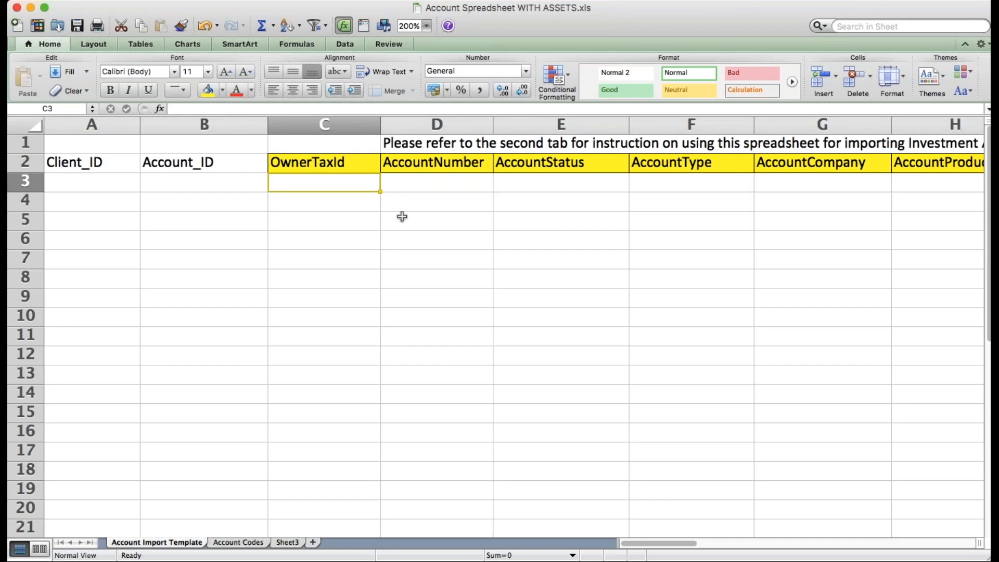
{"action": "scroll", "coordinate": [401, 217], "scroll_direction": "right", "scroll_amount": 3}
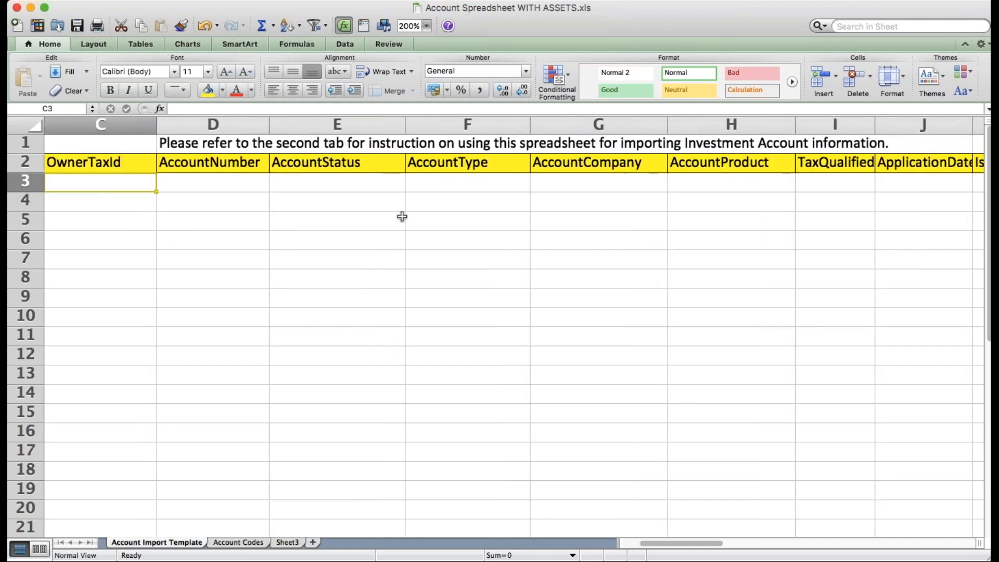
{"action": "scroll", "coordinate": [401, 216], "scroll_direction": "right", "scroll_amount": 6}
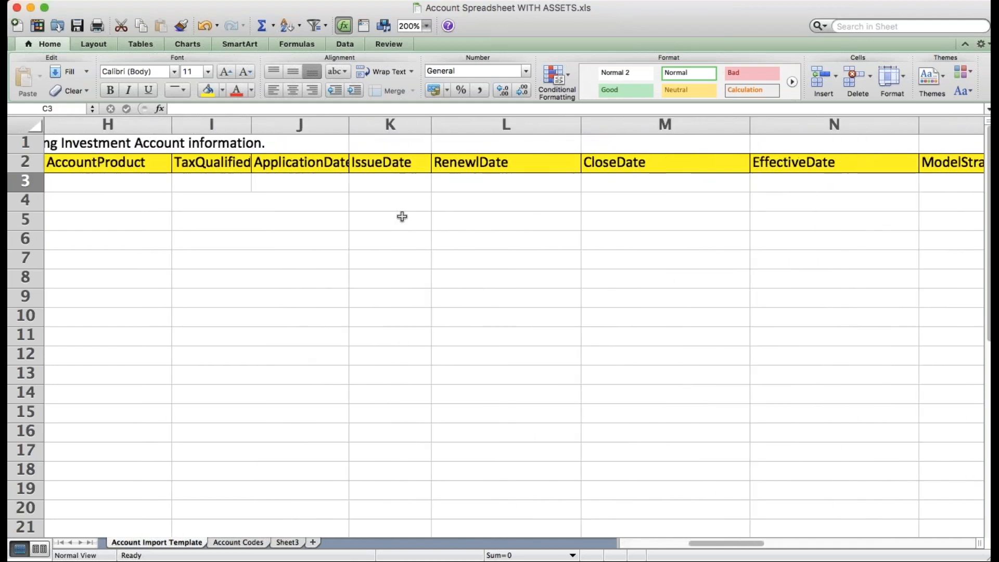
{"action": "scroll", "coordinate": [402, 216], "scroll_direction": "right", "scroll_amount": 2}
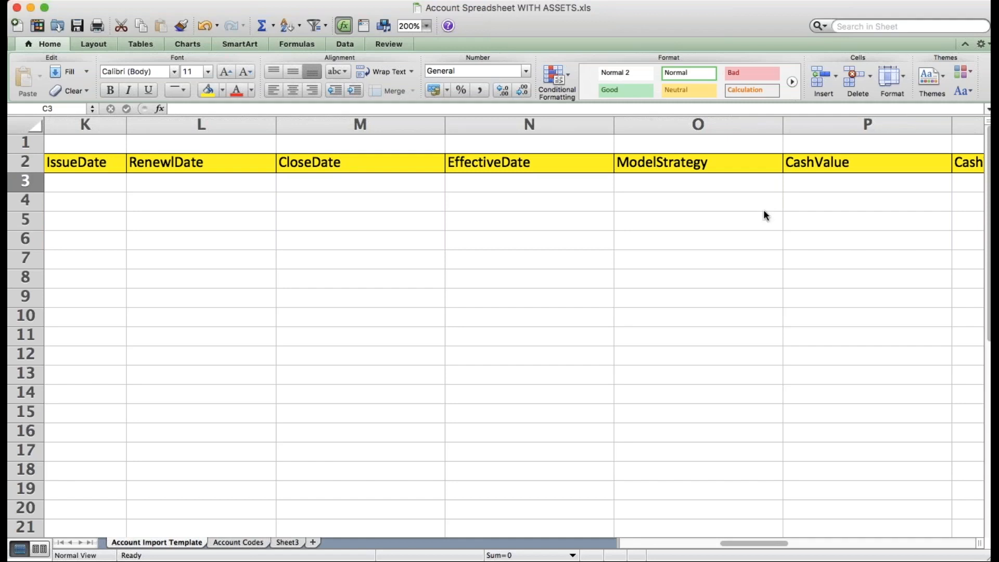
- Switch to Opportunity Import Template.xlsx and review its headings from Name through Assigned to (Redtail Username)
{"action": "key", "text": "super+Tab"}
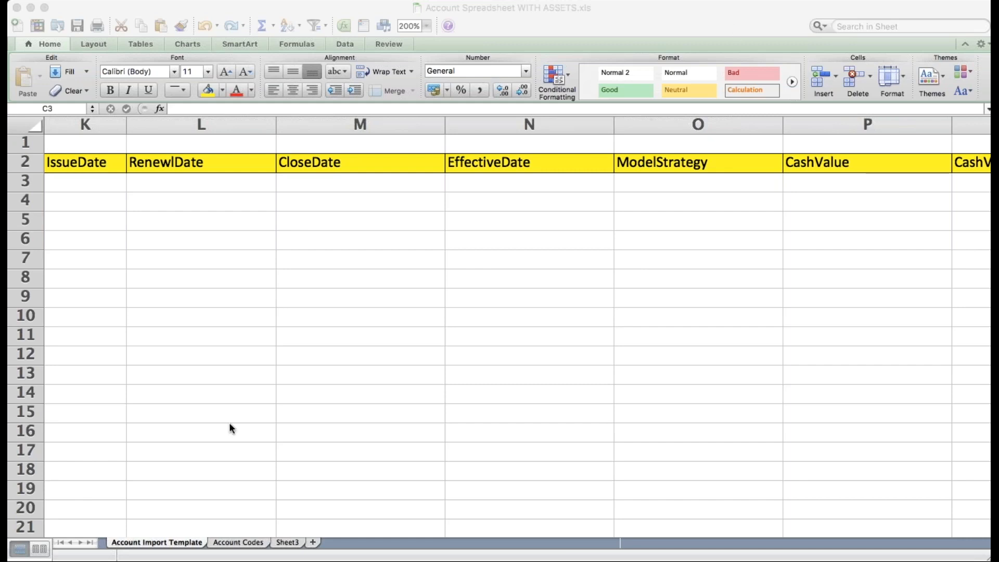
{"action": "left_click", "coordinate": [311, 327]}
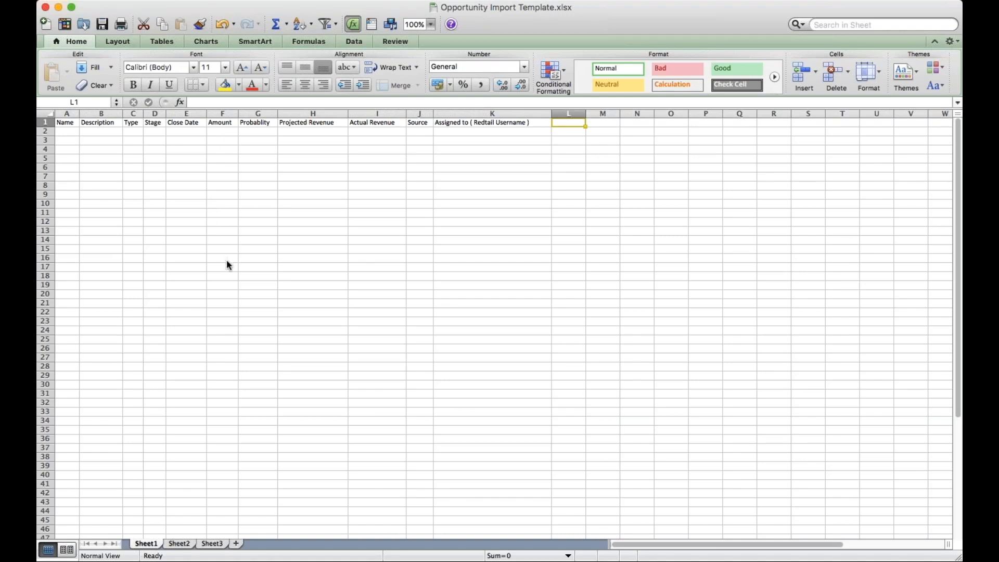
{"action": "key", "text": "super+Tab"}
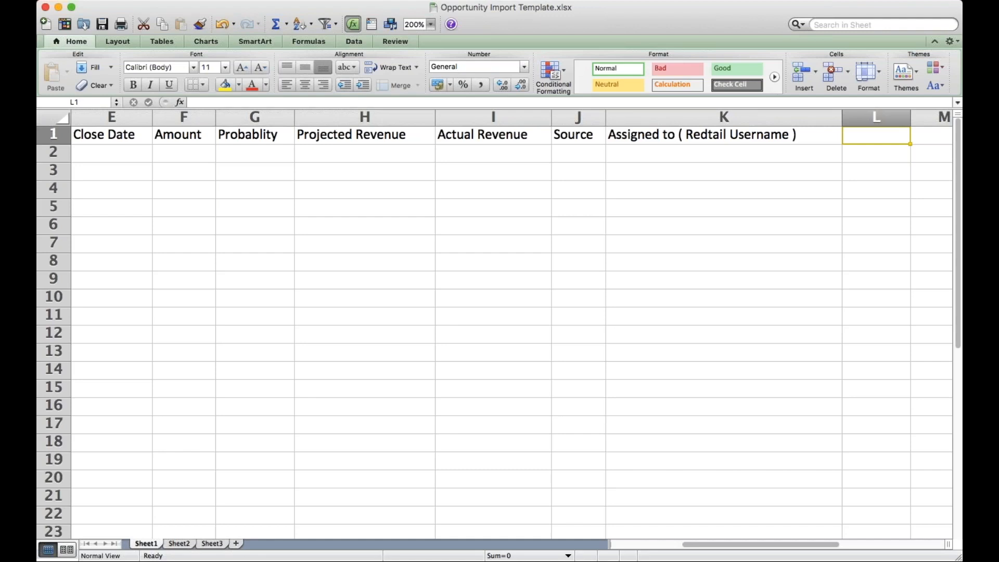
- Switch to Redtail CRM in the browser and open the Help and Resources list
{"action": "key", "text": "super+Tab"}
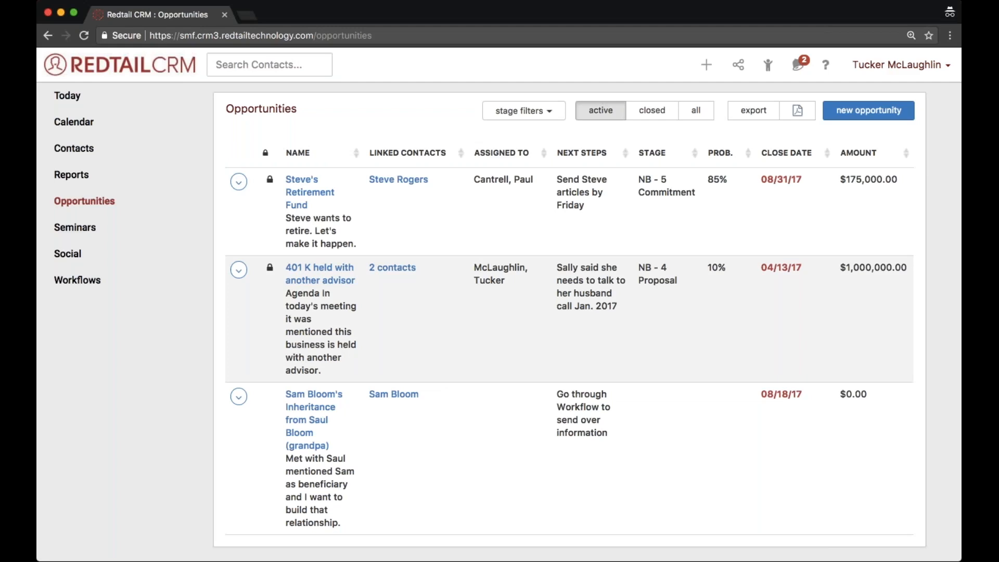
{"action": "left_click", "coordinate": [730, 23]}
{"action": "left_click", "coordinate": [825, 64]}
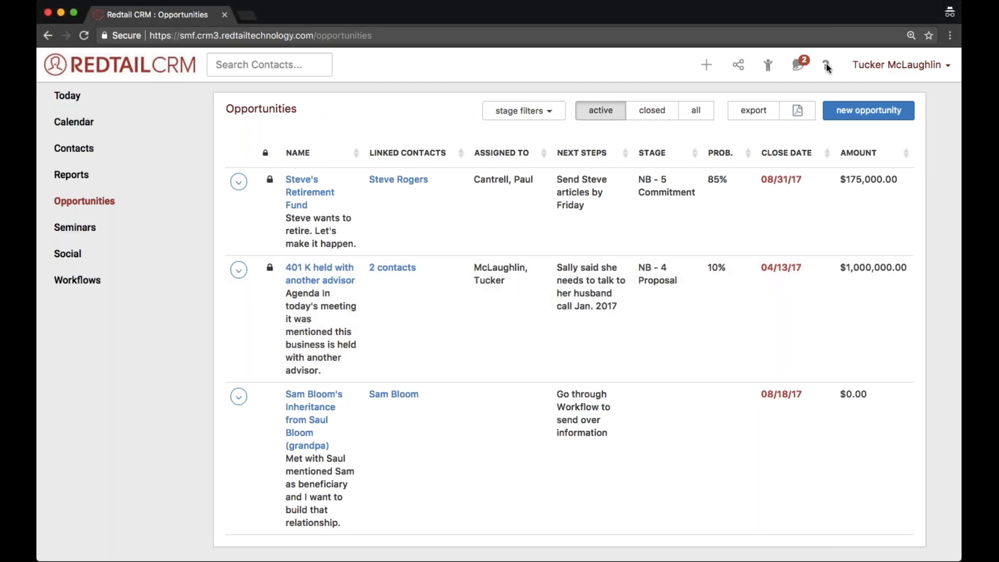
{"action": "left_click", "coordinate": [826, 64]}
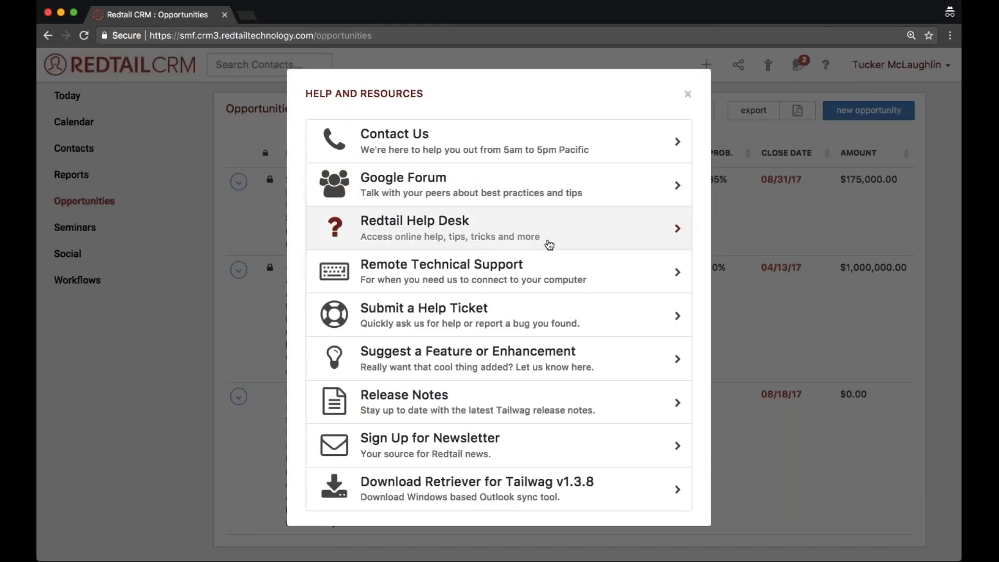
- Open the Redtail Help Desk's Training Sessions and show all articles under Recorded LIVE Webinars
{"action": "left_click", "coordinate": [547, 244]}
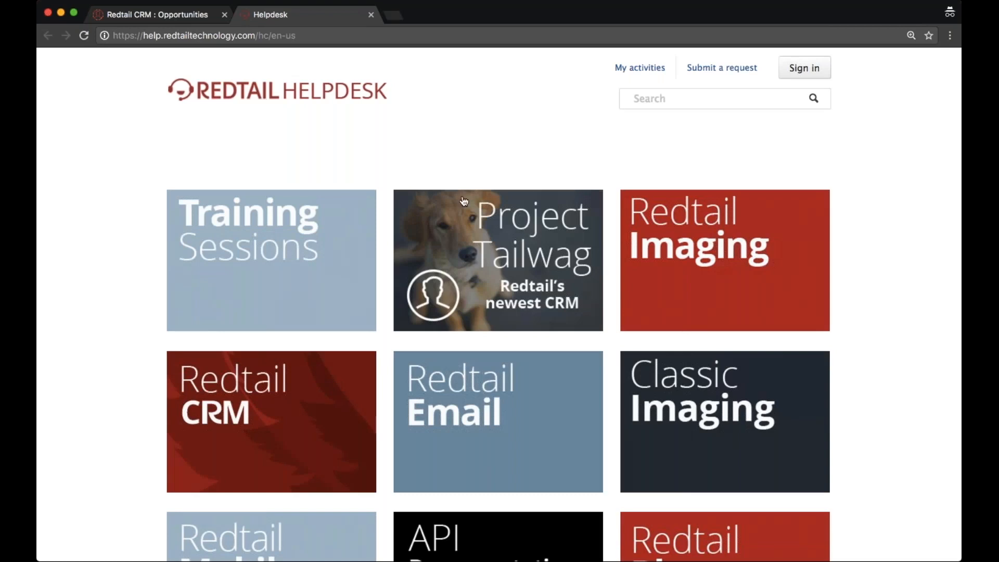
{"action": "left_click", "coordinate": [297, 287]}
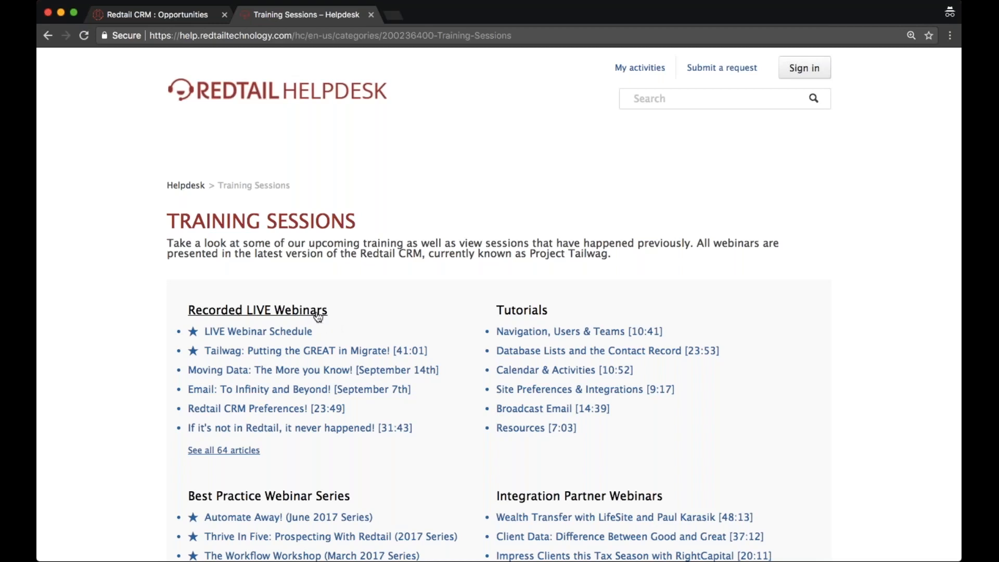
{"action": "left_click", "coordinate": [241, 450]}
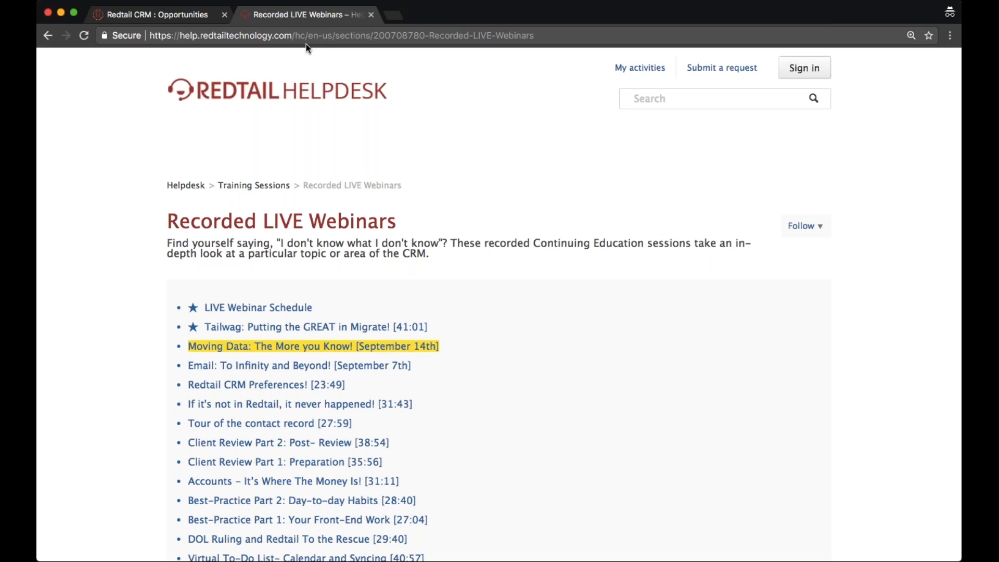
- Return to the Redtail CRM browser page and open the Today dashboard
{"action": "left_click", "coordinate": [163, 15]}
{"action": "left_click", "coordinate": [238, 144]}
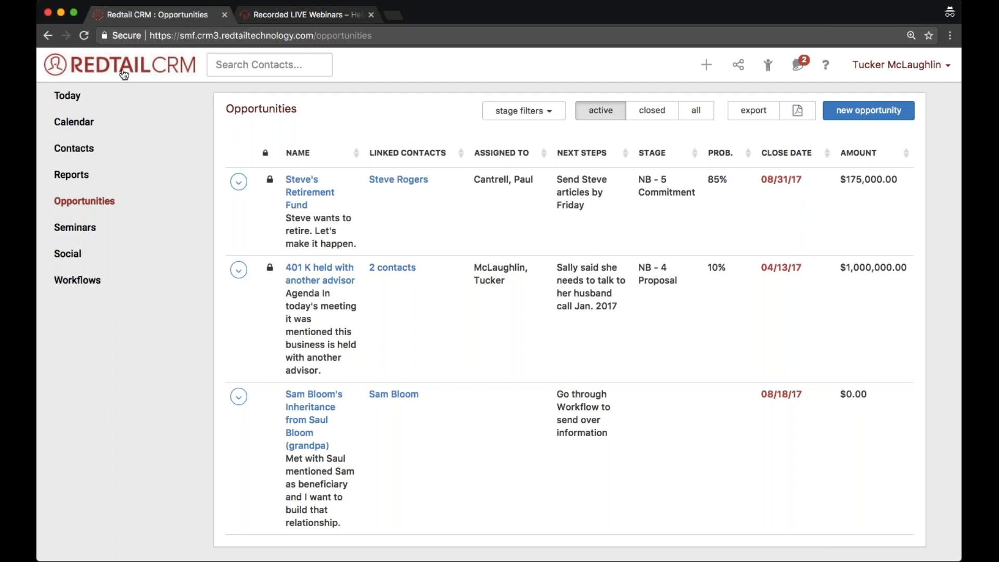
{"action": "left_click", "coordinate": [118, 94]}
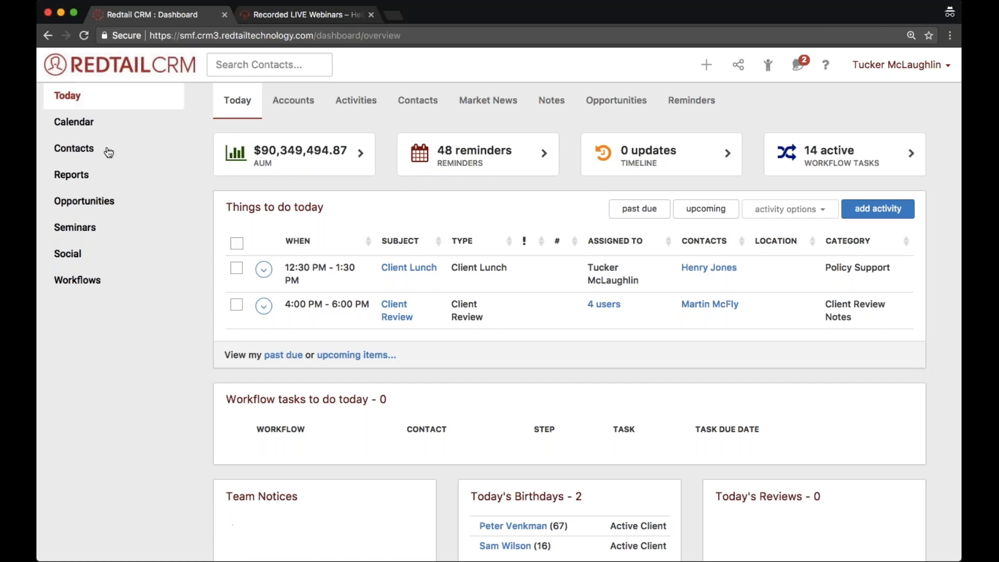
- Run an advanced contact search with the criterion Identification, Number, Is Empty
{"action": "left_click", "coordinate": [77, 150]}
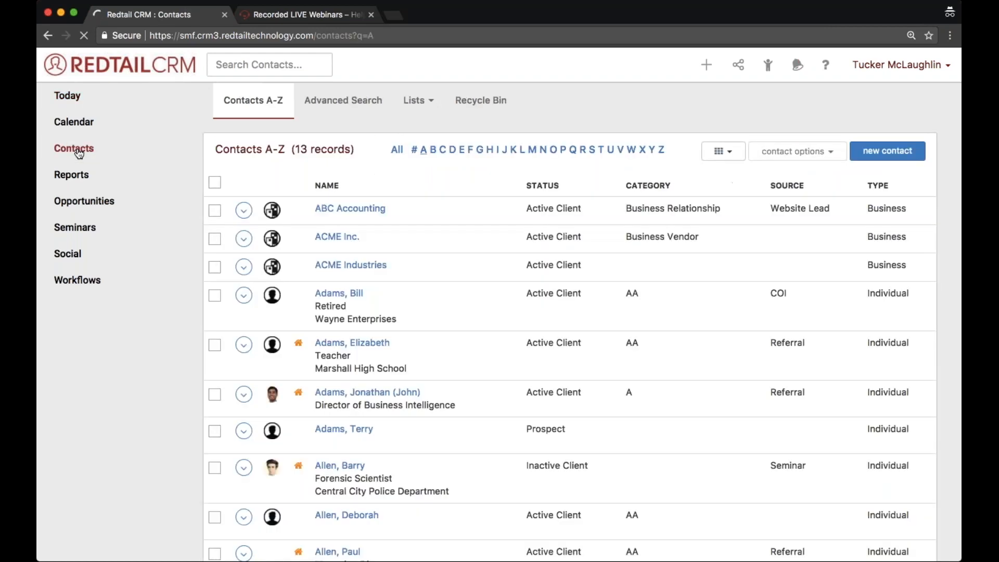
{"action": "left_click", "coordinate": [313, 101]}
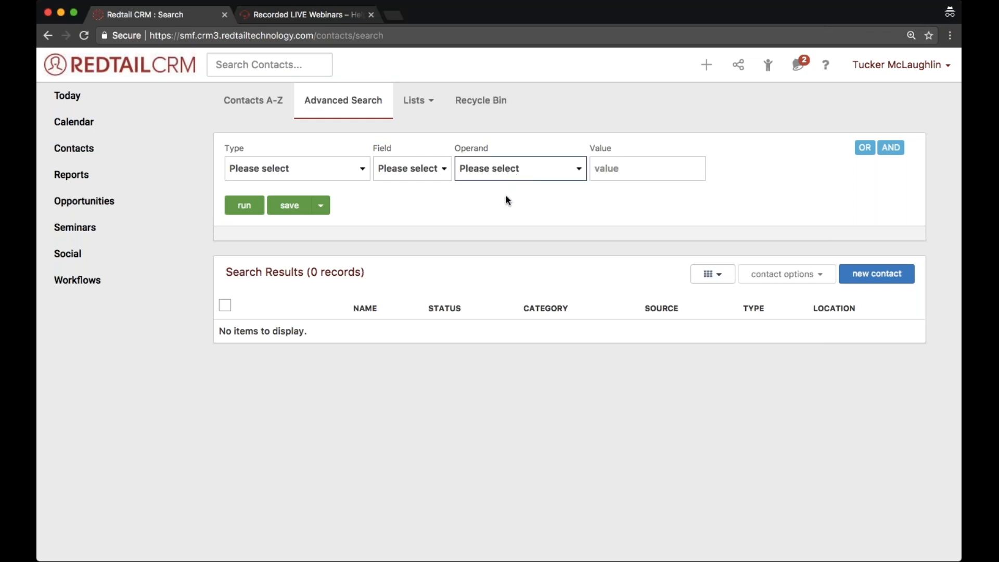
{"action": "left_click", "coordinate": [497, 226]}
{"action": "left_click", "coordinate": [238, 177]}
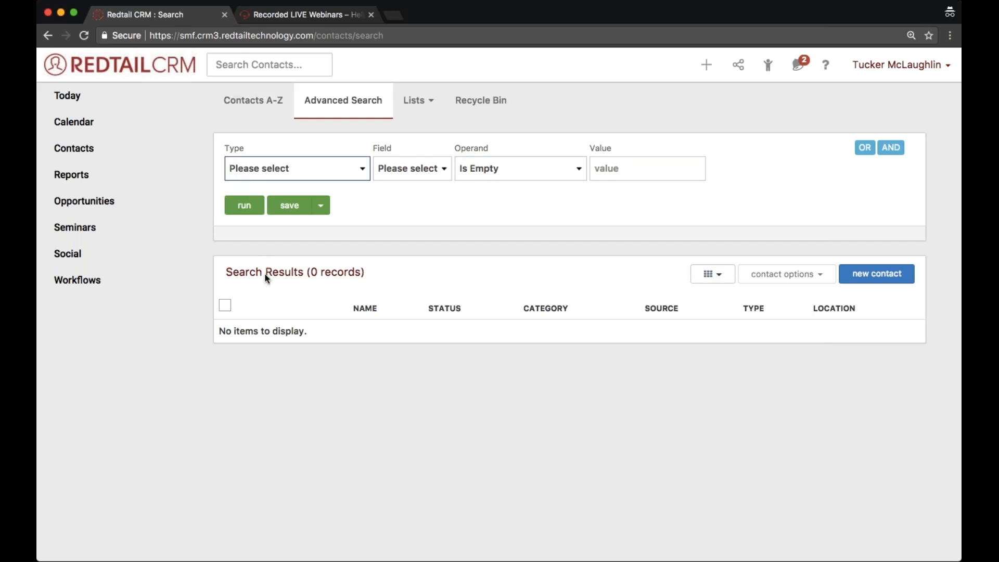
{"action": "left_click", "coordinate": [273, 299]}
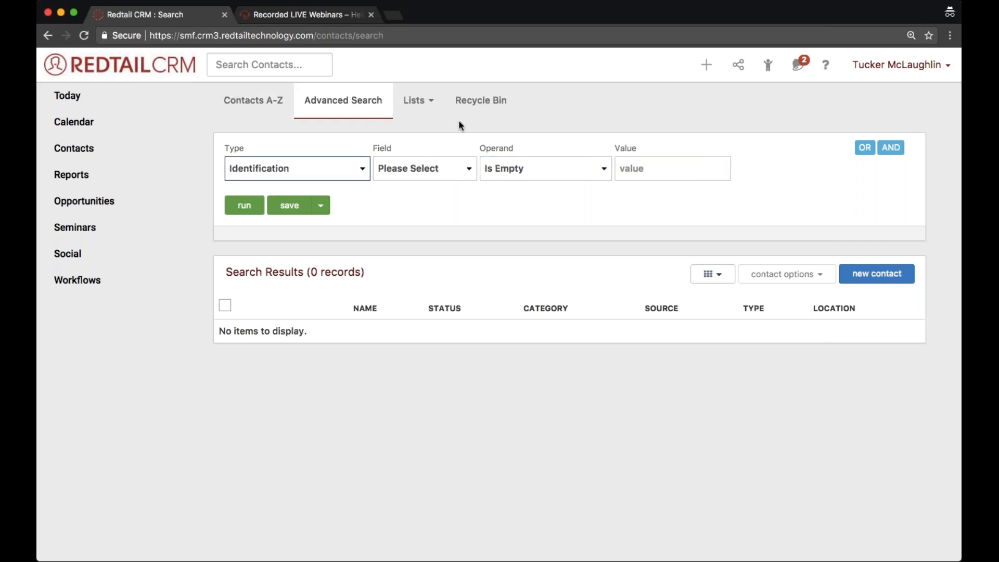
{"action": "left_click", "coordinate": [438, 174]}
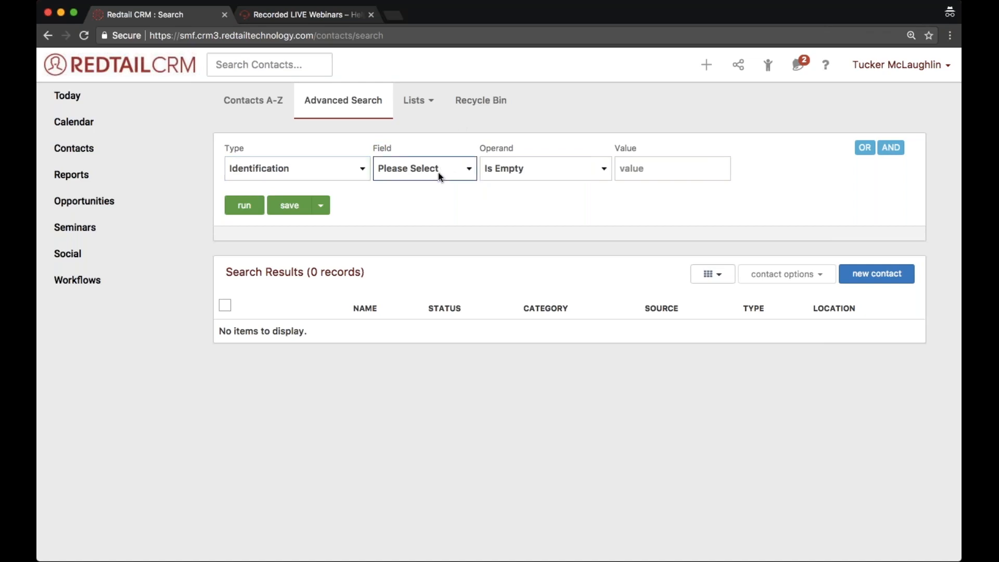
{"action": "left_click", "coordinate": [422, 254]}
{"action": "left_click", "coordinate": [244, 205]}
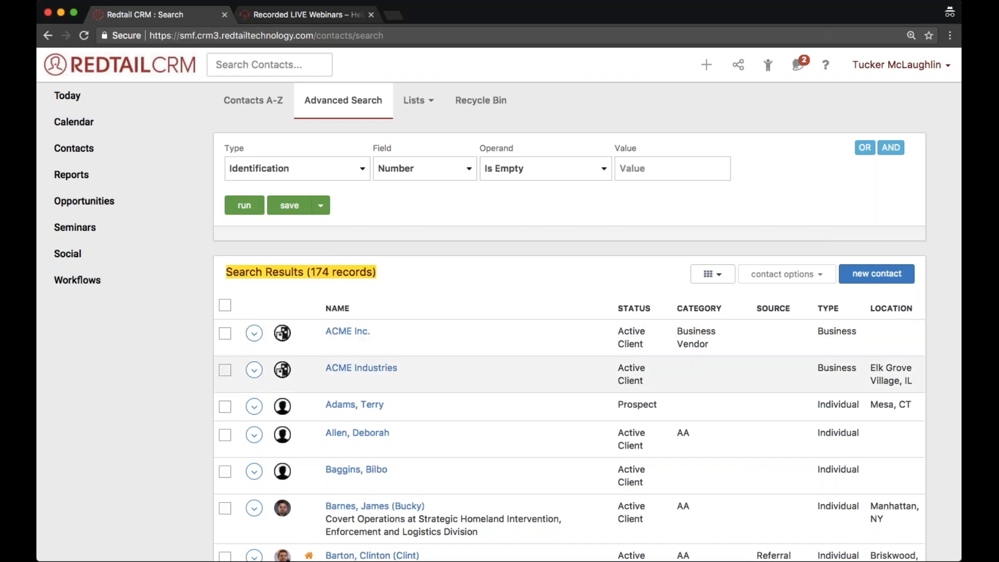
- Add an AND criterion for Contact, Type, Equal To Individual and rerun the search
{"action": "left_click", "coordinate": [893, 149]}
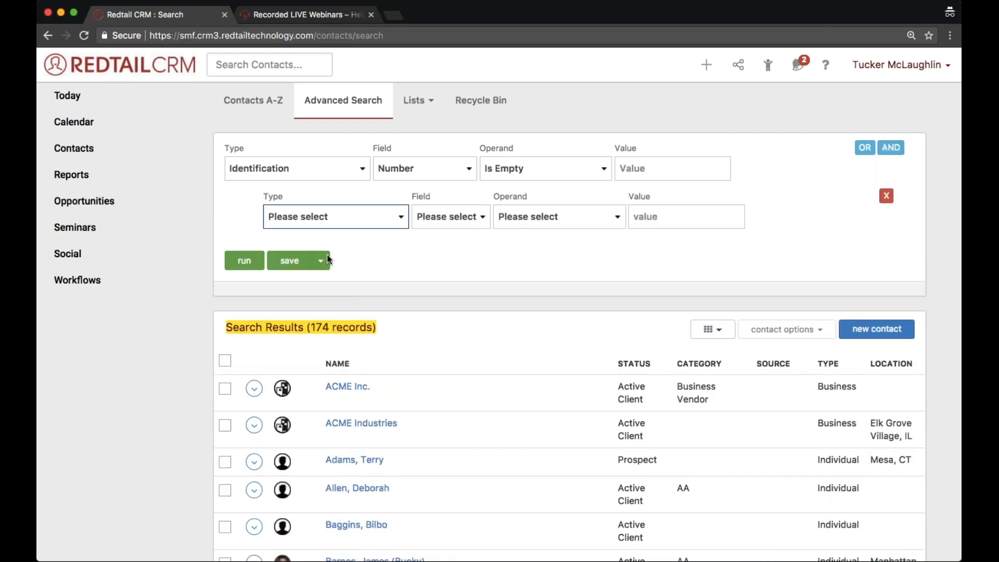
{"action": "left_click", "coordinate": [315, 276]}
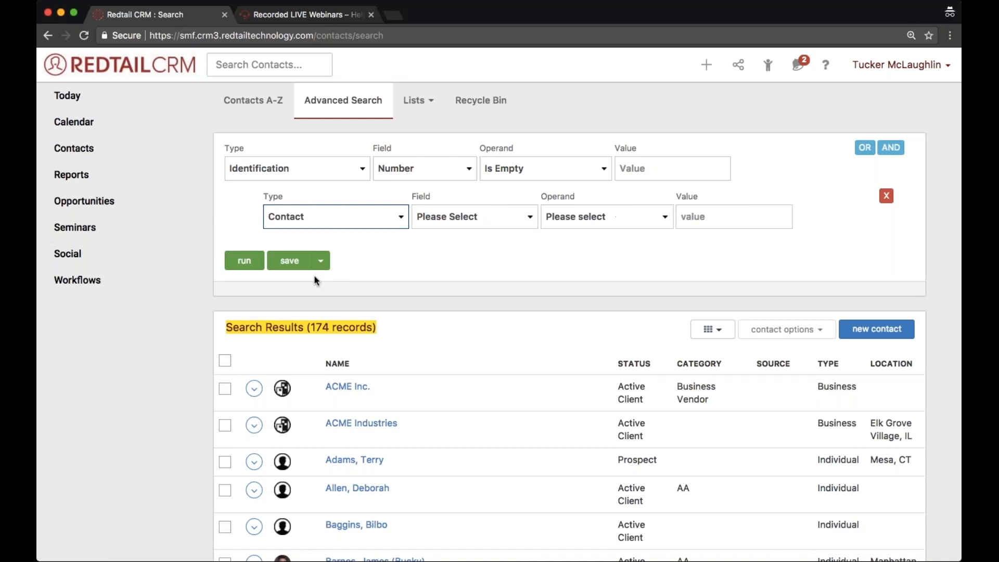
{"action": "left_click", "coordinate": [477, 214]}
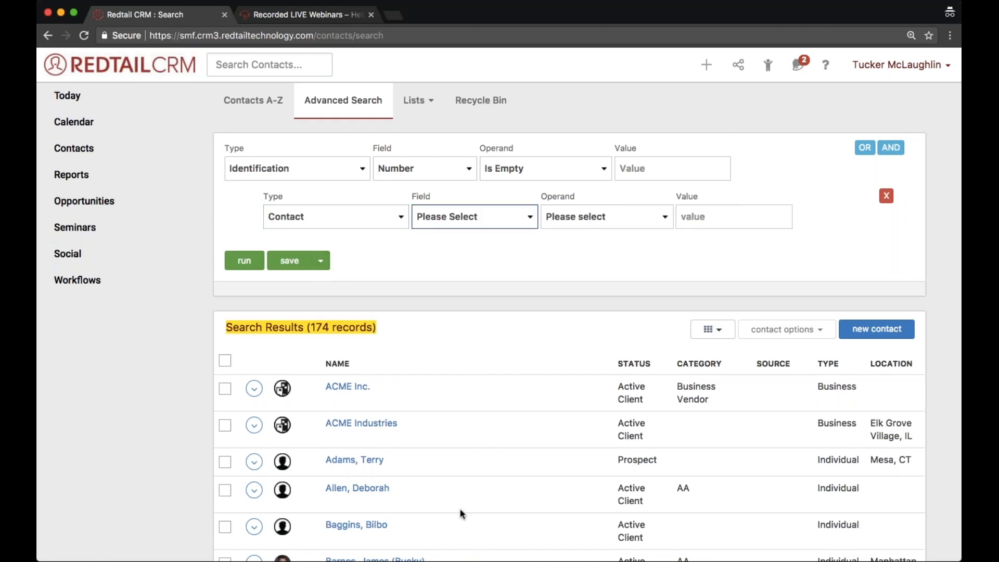
{"action": "left_click", "coordinate": [450, 522]}
{"action": "left_click", "coordinate": [641, 216]}
{"action": "left_click", "coordinate": [645, 232]}
{"action": "left_click", "coordinate": [713, 220]}
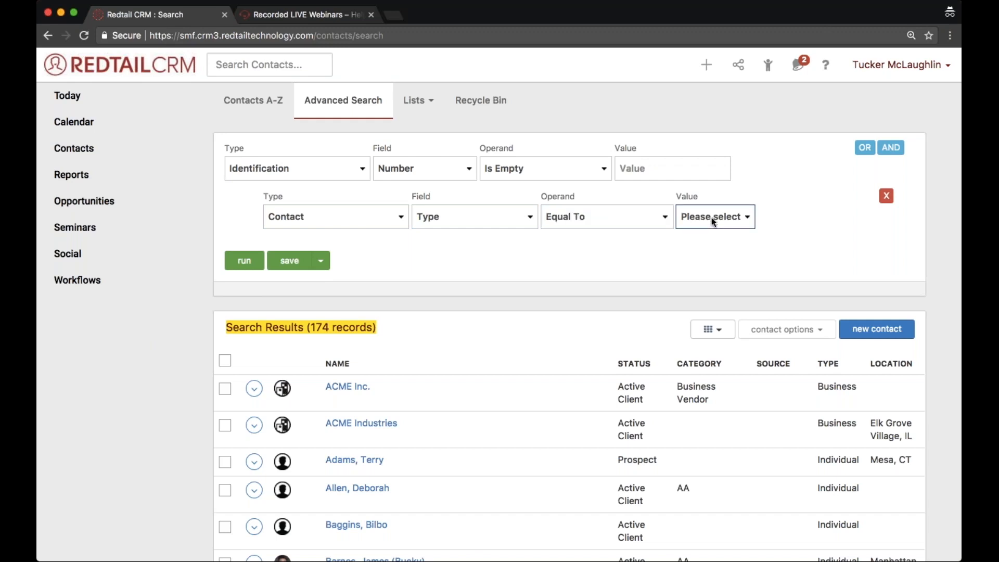
{"action": "left_click", "coordinate": [697, 251]}
{"action": "left_click", "coordinate": [241, 264]}
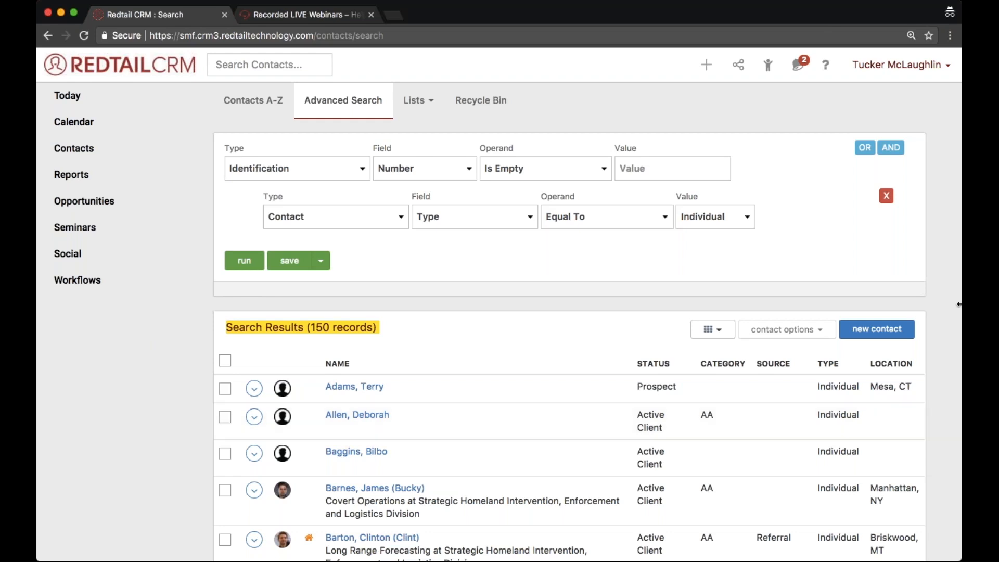
- Add another AND criterion for Contact, Status, Equal To Active Client and rerun the search
{"action": "left_click", "coordinate": [891, 147]}
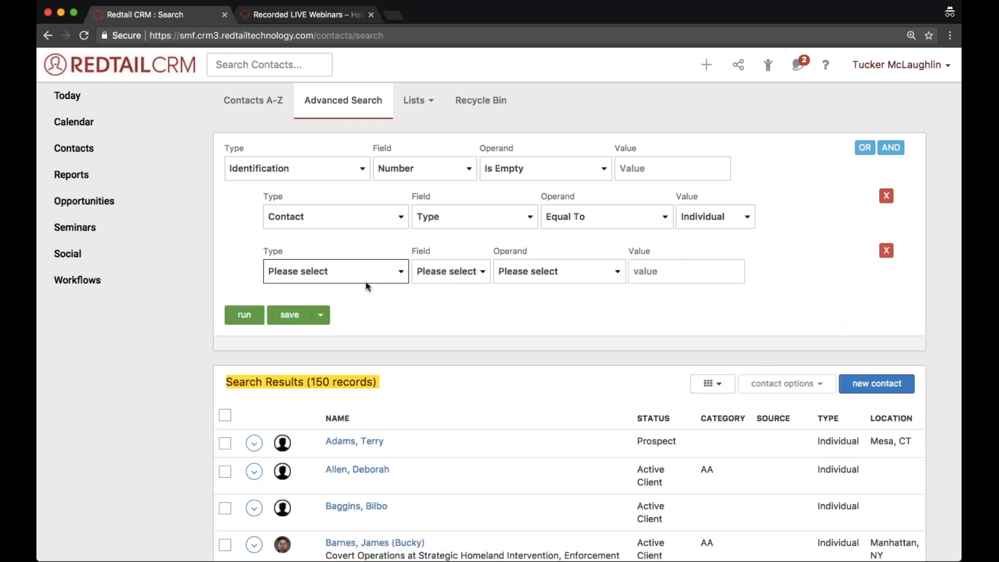
{"action": "left_click", "coordinate": [343, 332]}
{"action": "left_click", "coordinate": [476, 269]}
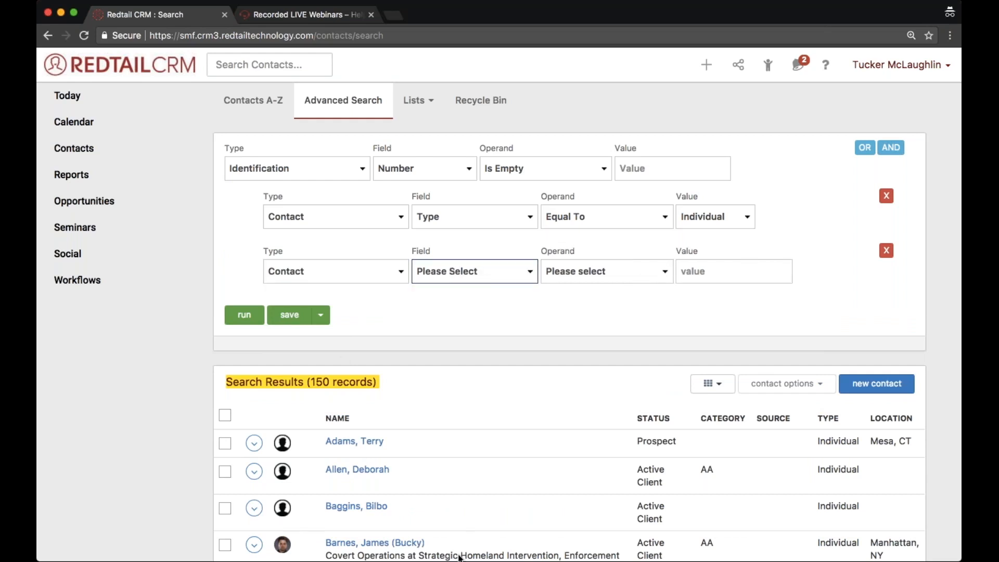
{"action": "left_click", "coordinate": [453, 505]}
{"action": "left_click", "coordinate": [590, 278]}
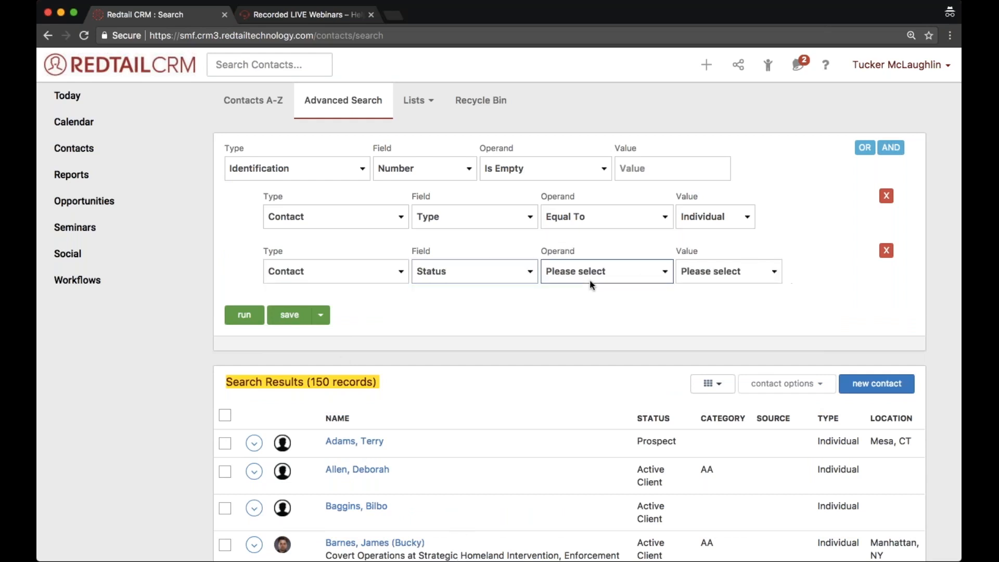
{"action": "left_click", "coordinate": [592, 301]}
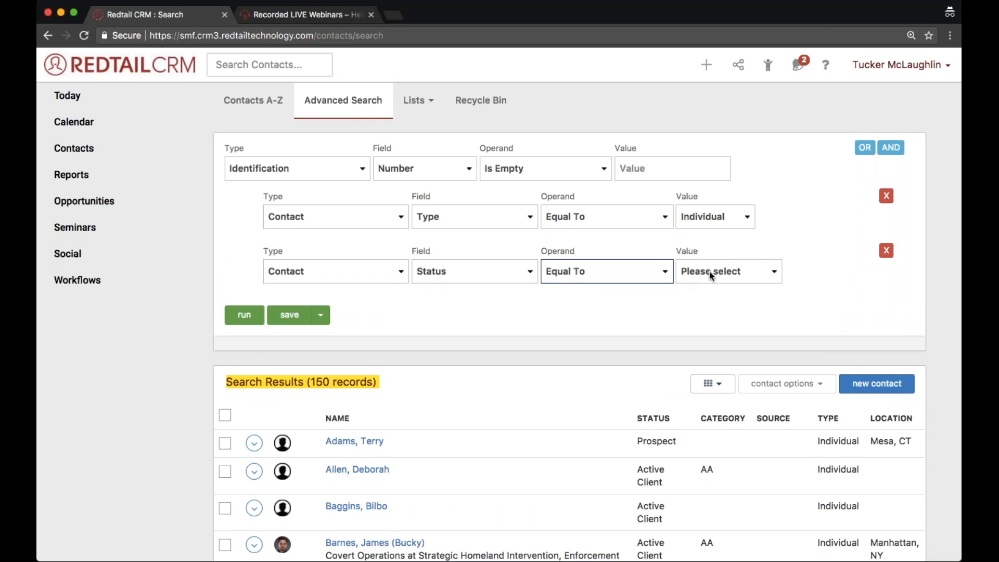
{"action": "left_click", "coordinate": [723, 275]}
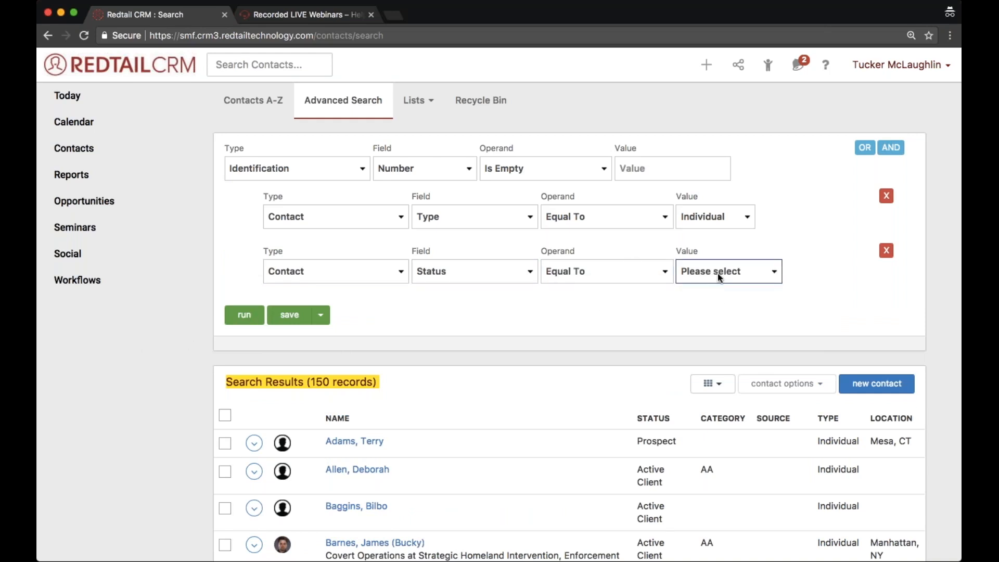
{"action": "left_click", "coordinate": [719, 282]}
{"action": "left_click", "coordinate": [244, 314]}
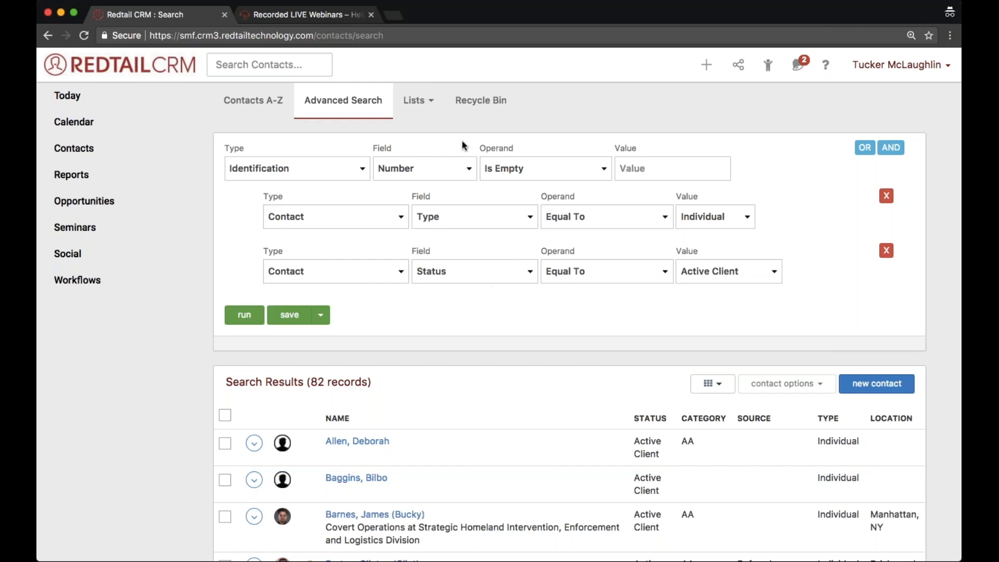
- Save the search as a quicklist named "Missing Drivers license numbers for active individuals"
{"action": "left_click", "coordinate": [290, 317]}
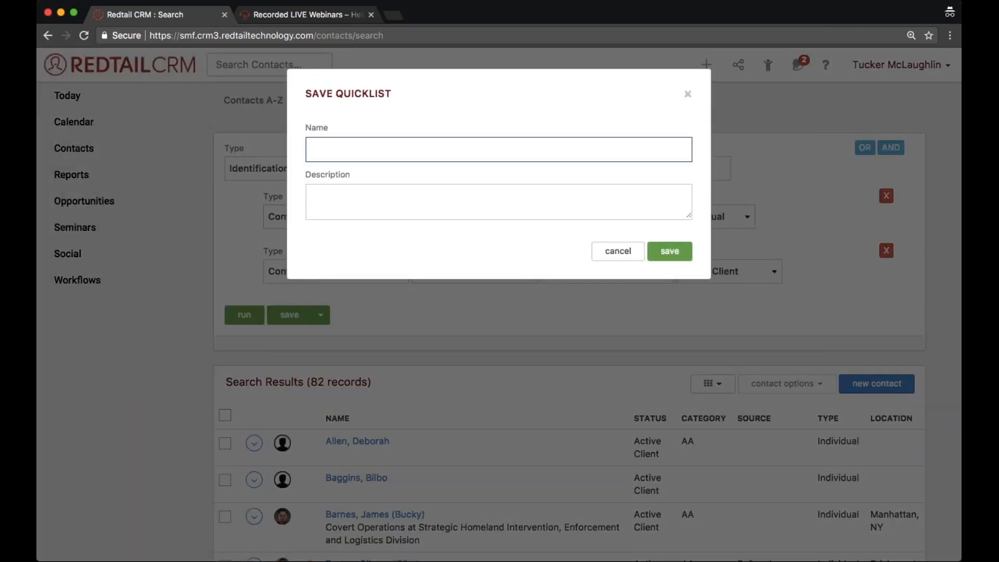
{"action": "type", "text": "Missing Drivers licen"}
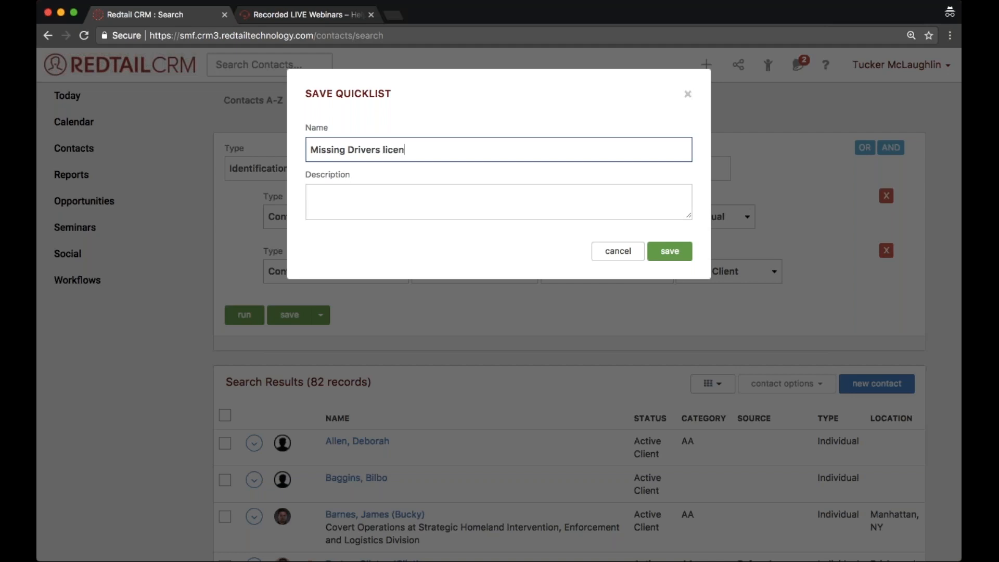
{"action": "type", "text": "se numbers for active "}
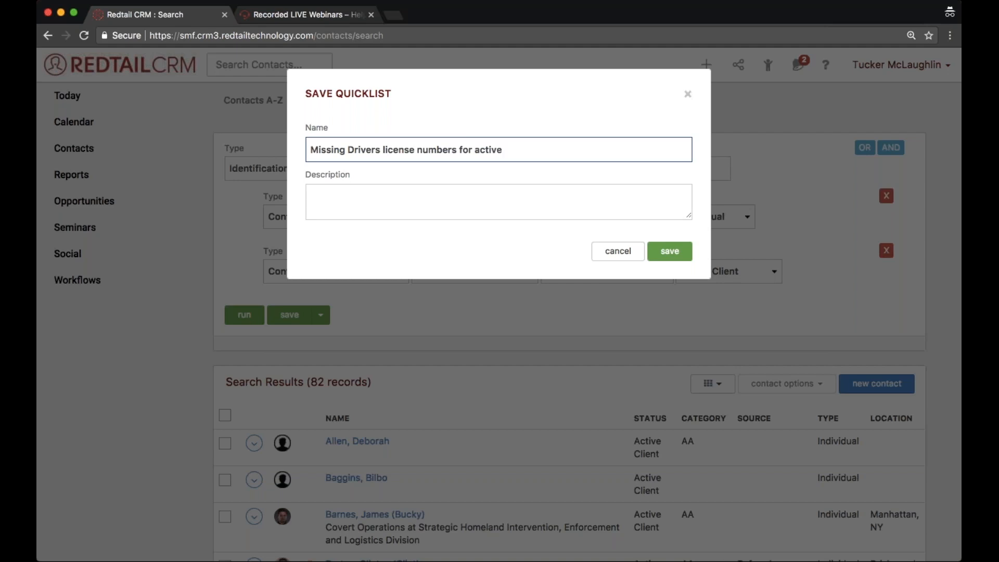
{"action": "type", "text": "in"}
{"action": "key", "text": "BackSpace"}
{"action": "key", "text": "BackSpace"}
{"action": "type", "text": "indvi"}
{"action": "key", "text": "BackSpace"}
{"action": "key", "text": "BackSpace"}
{"action": "type", "text": "ividuals"}
{"action": "left_click", "coordinate": [678, 253]}
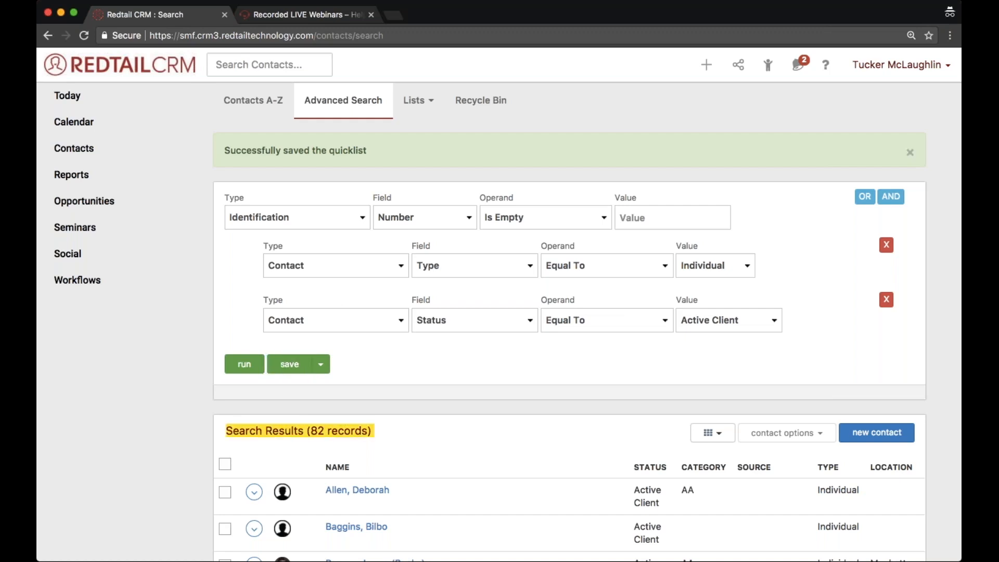
- Find the "Missing Drivers license numbers for active individuals" entry among the QuickLists and open it
{"action": "left_click", "coordinate": [768, 67]}
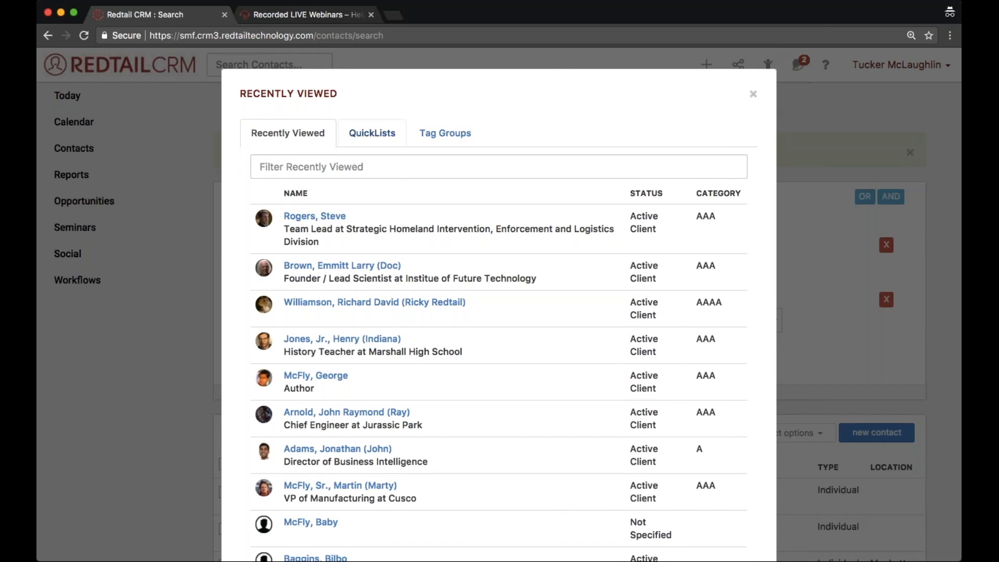
{"action": "left_click", "coordinate": [372, 133]}
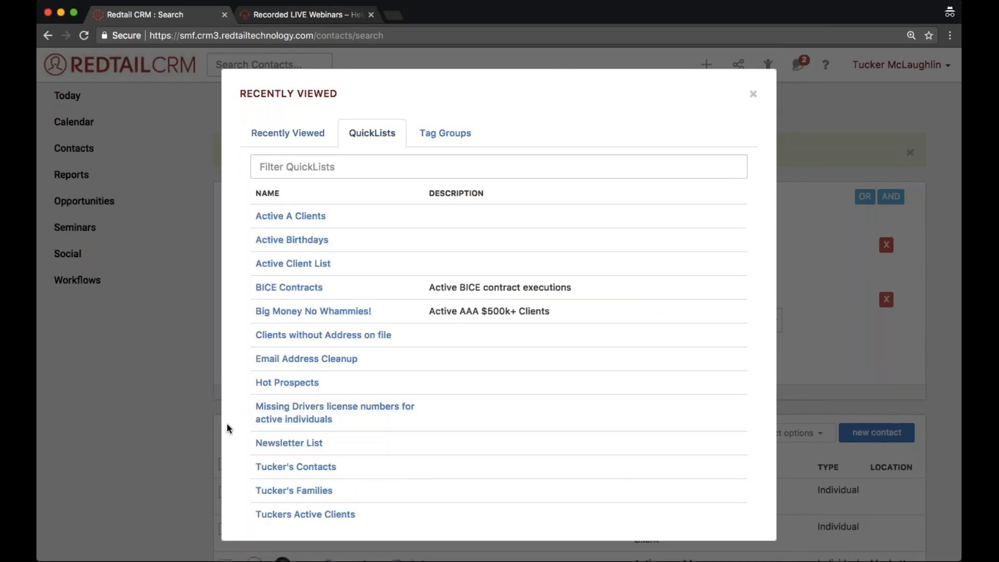
{"action": "left_click_drag", "start_coordinate": [239, 403], "coordinate": [333, 419]}
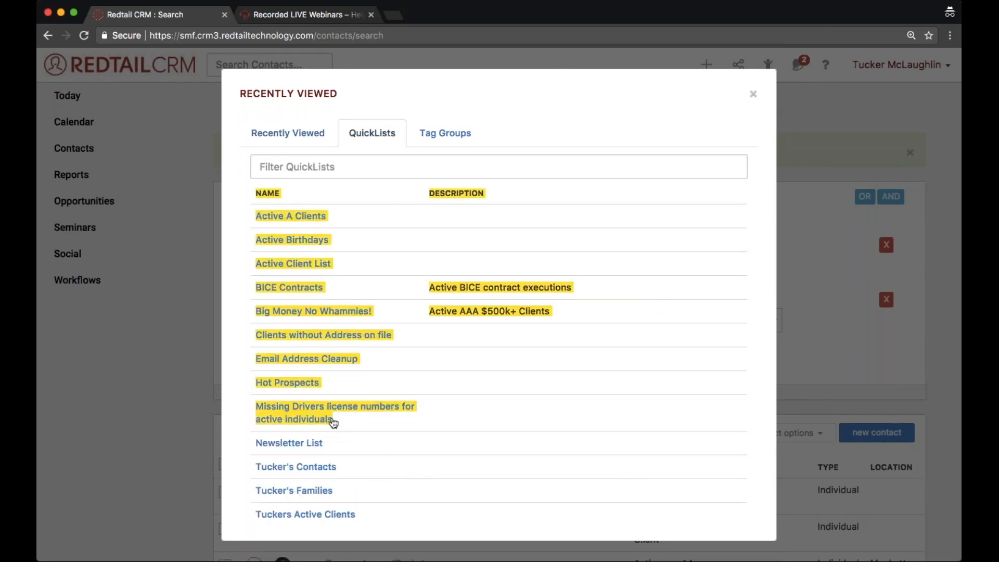
{"action": "left_click", "coordinate": [333, 419]}
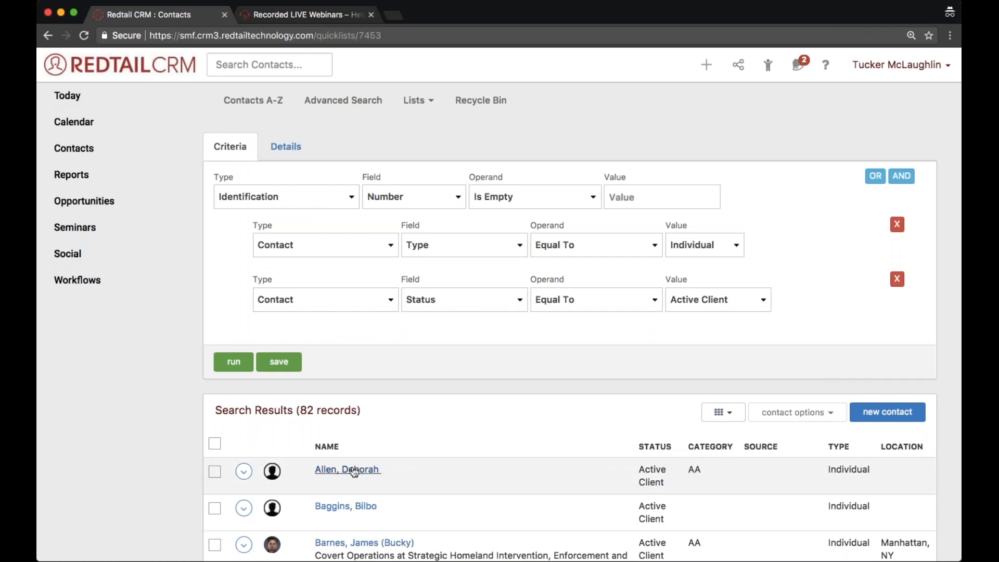
- Open the first contact in the quicklist, view its Know Your Client page, and return to the search results
{"action": "mouse_move", "coordinate": [355, 472]}
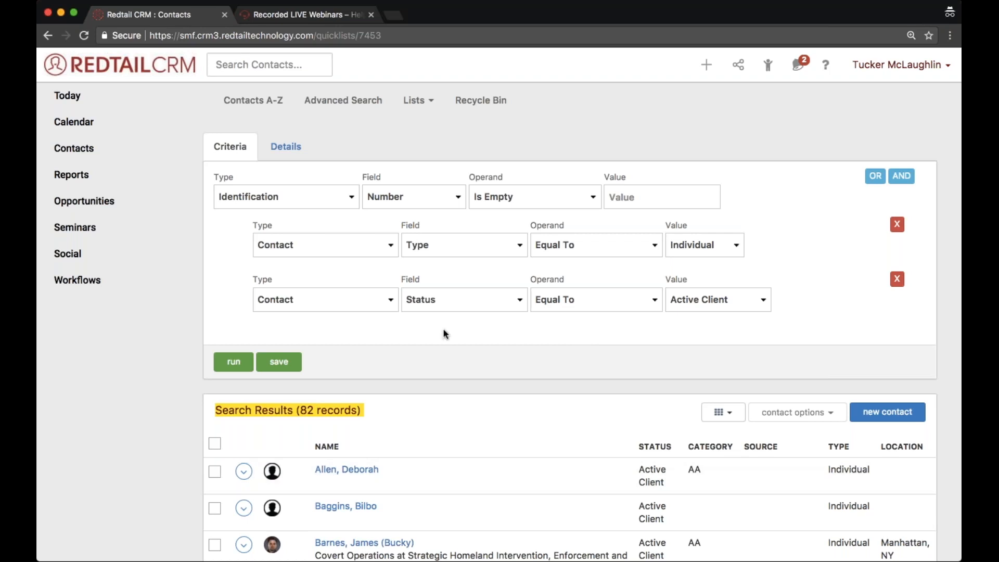
{"action": "left_click", "coordinate": [350, 474]}
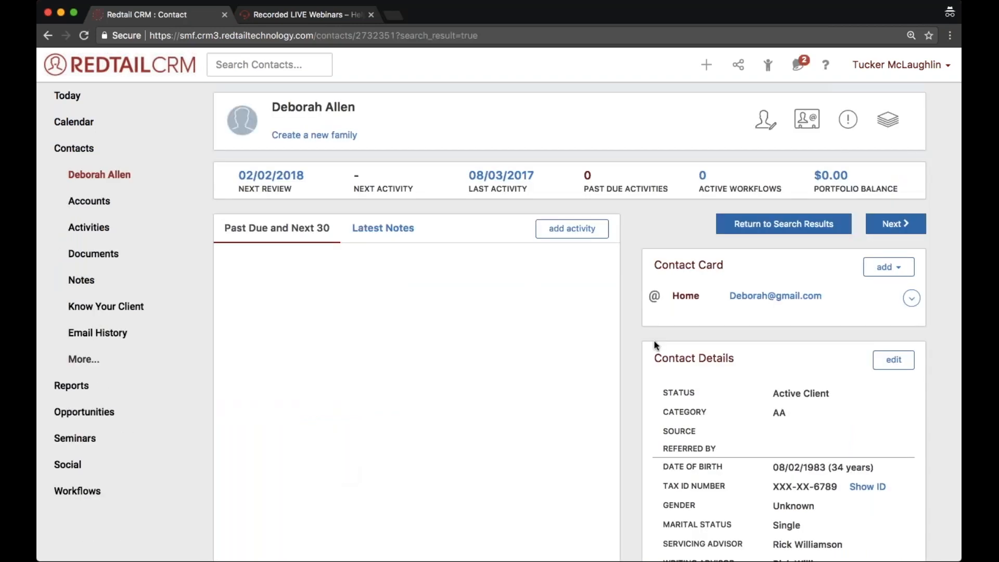
{"action": "left_click", "coordinate": [131, 310]}
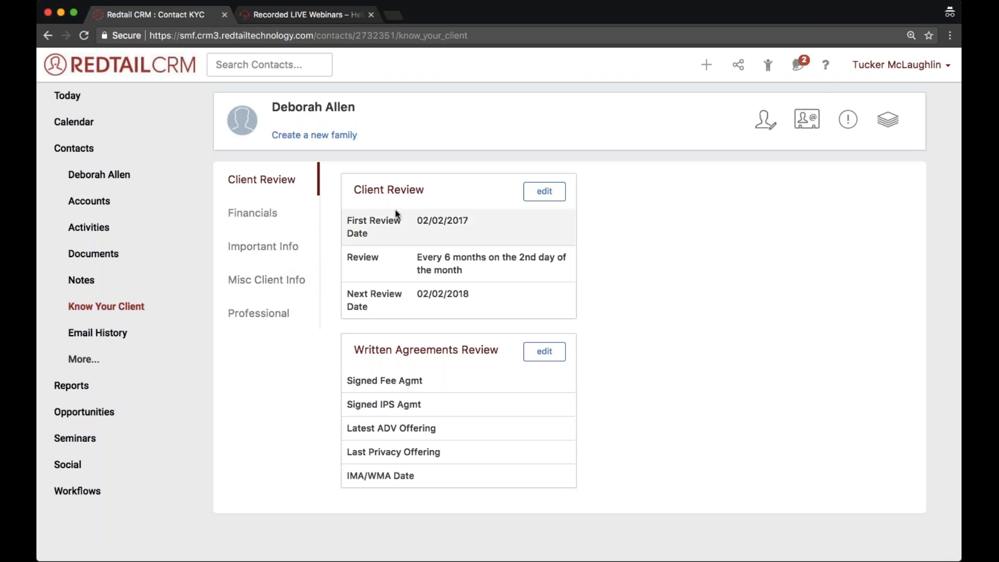
{"action": "left_click", "coordinate": [158, 174]}
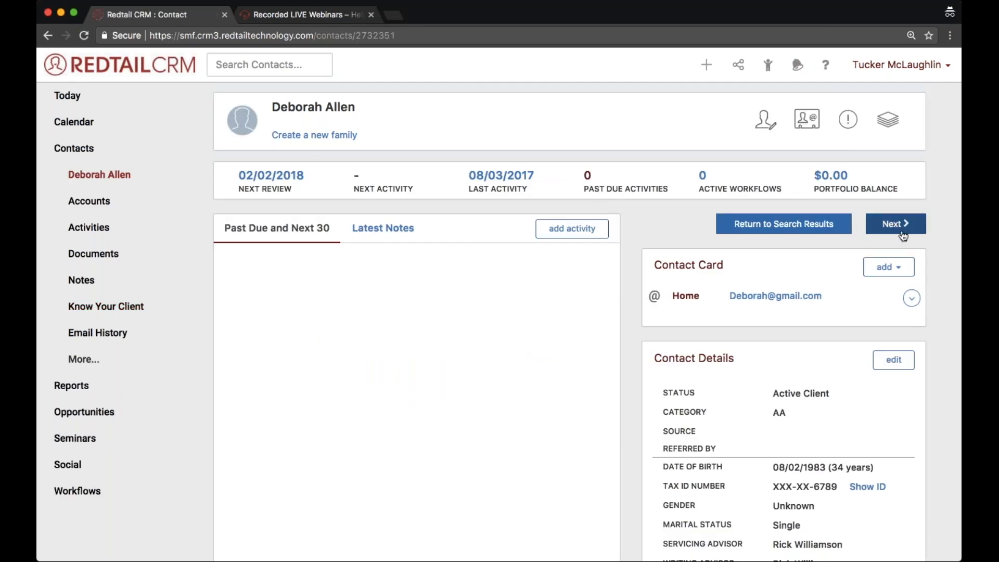
{"action": "left_click", "coordinate": [822, 233]}
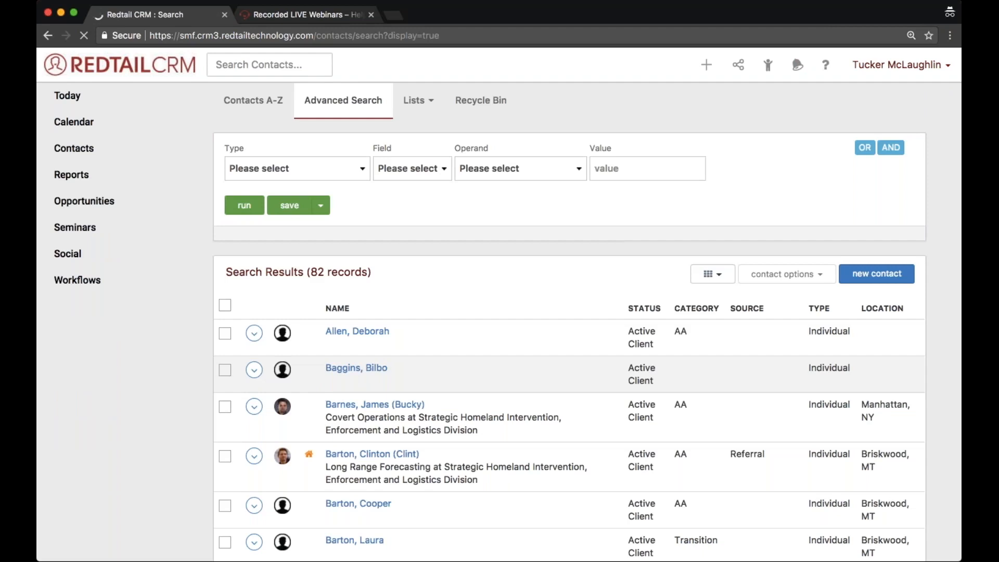
- Open the second contact in the results, advance to the following contact, and return to the search results
{"action": "left_click", "coordinate": [347, 370]}
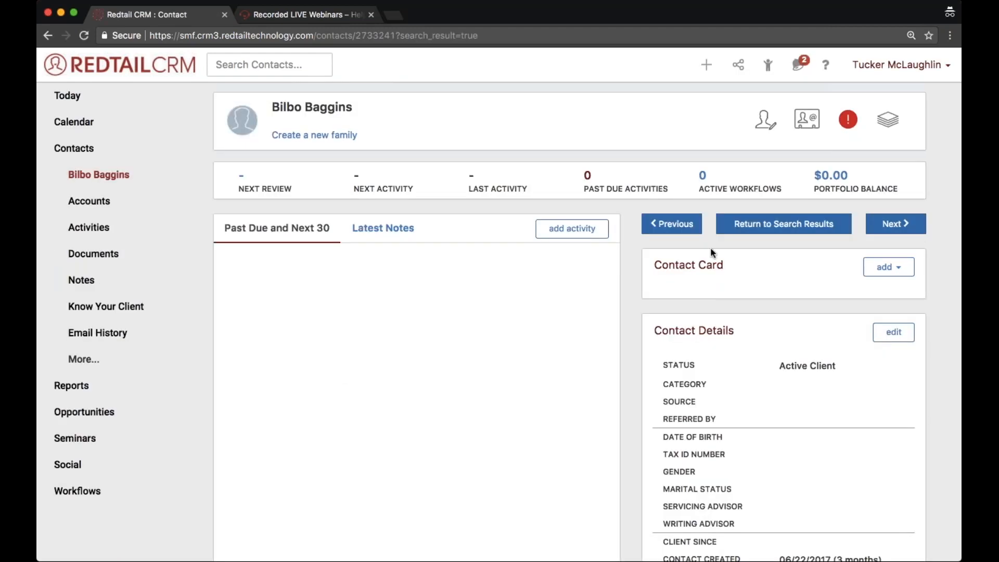
{"action": "left_click", "coordinate": [893, 235]}
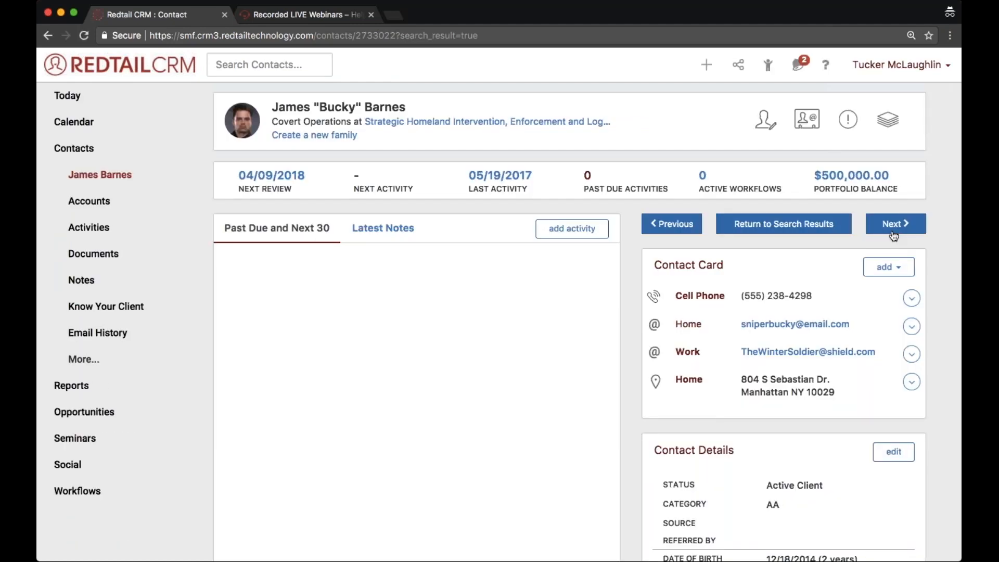
{"action": "left_click", "coordinate": [820, 223]}
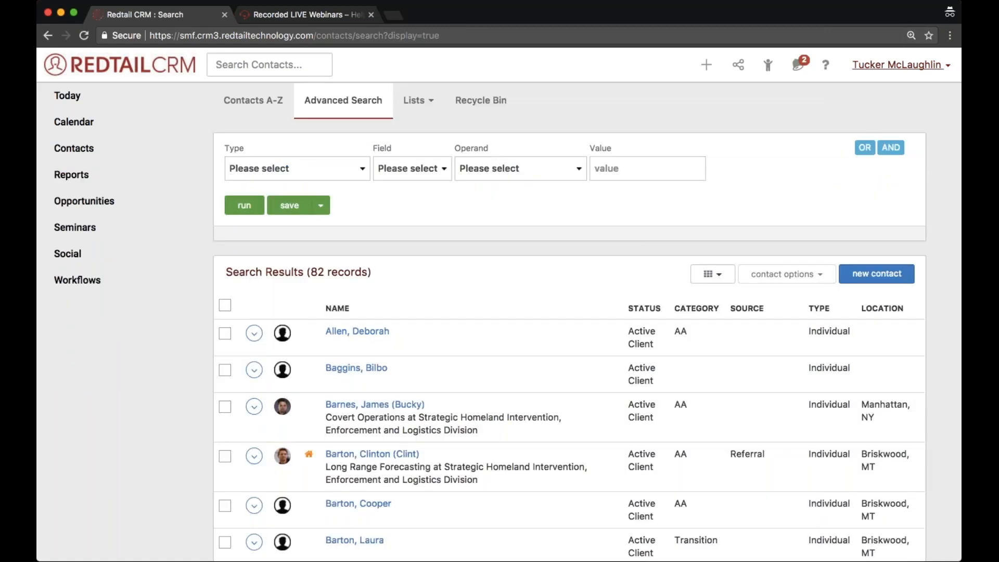
- Show the signed-in user's account options and highlight the Manage Your Account entry
{"action": "left_click", "coordinate": [874, 67]}
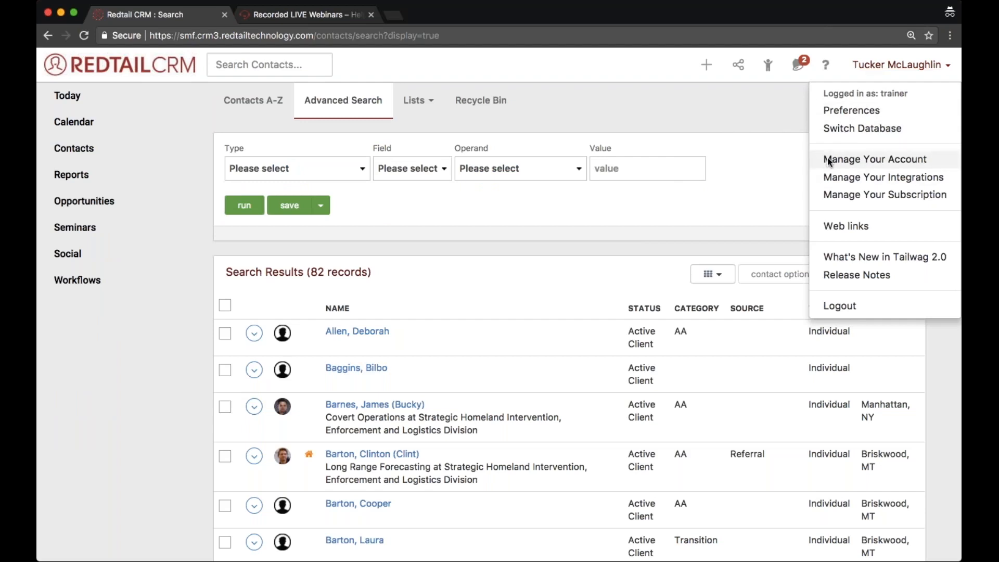
{"action": "left_click_drag", "start_coordinate": [827, 148], "coordinate": [931, 163]}
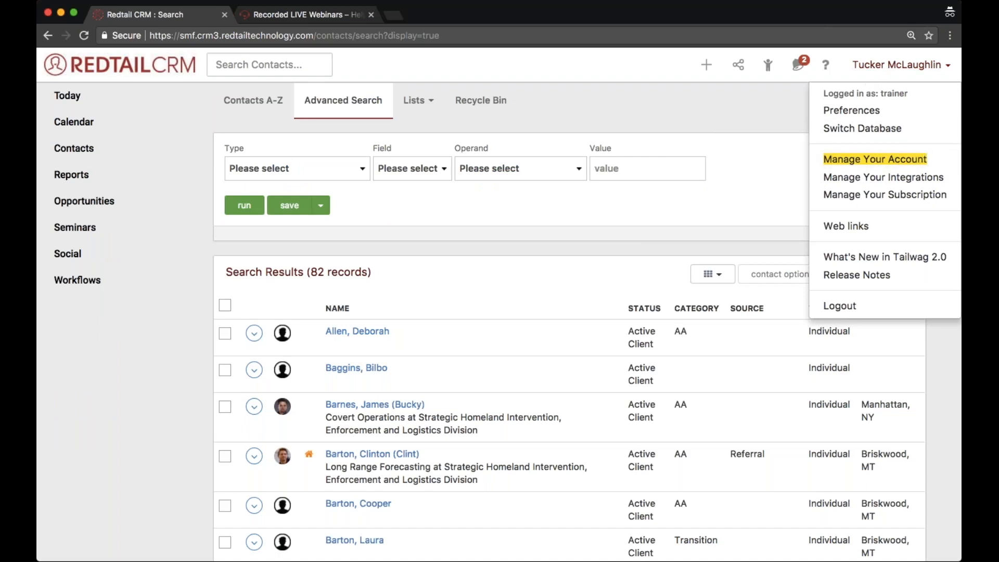
- Open account management and start a new custom export template from the Manage Templates section
{"action": "left_click", "coordinate": [910, 164]}
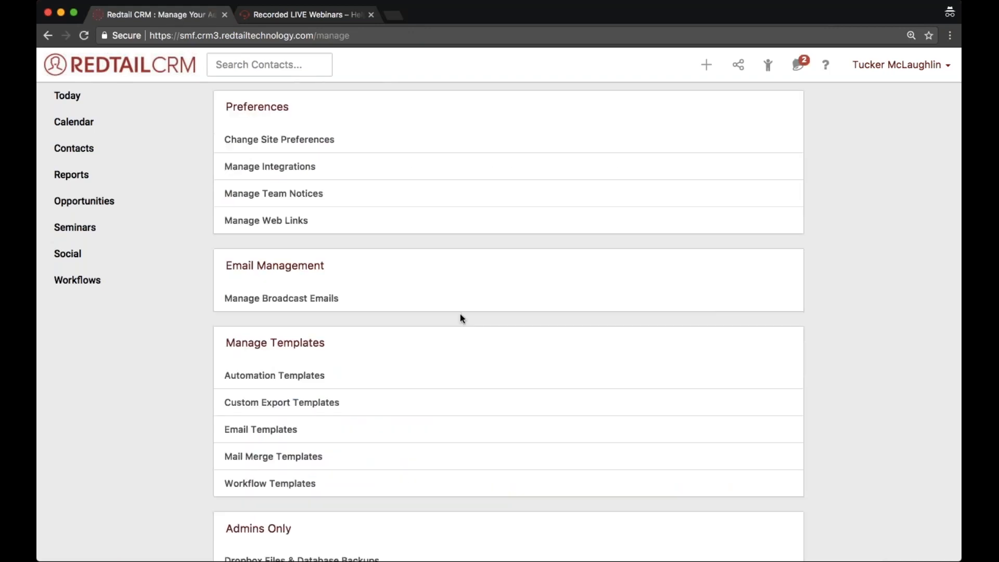
{"action": "left_click_drag", "start_coordinate": [324, 343], "coordinate": [226, 342]}
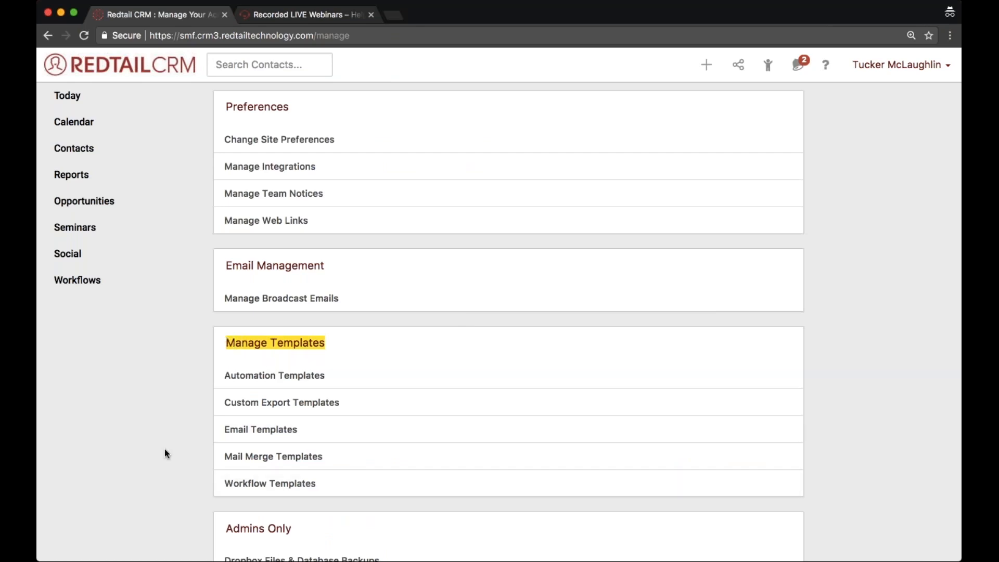
{"action": "left_click", "coordinate": [372, 340]}
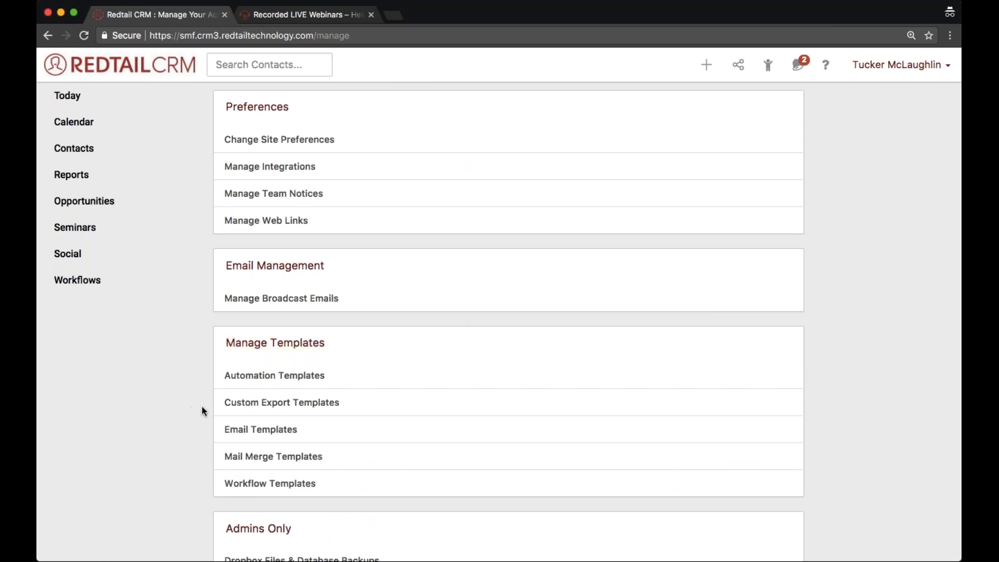
{"action": "left_click_drag", "start_coordinate": [201, 404], "coordinate": [352, 405]}
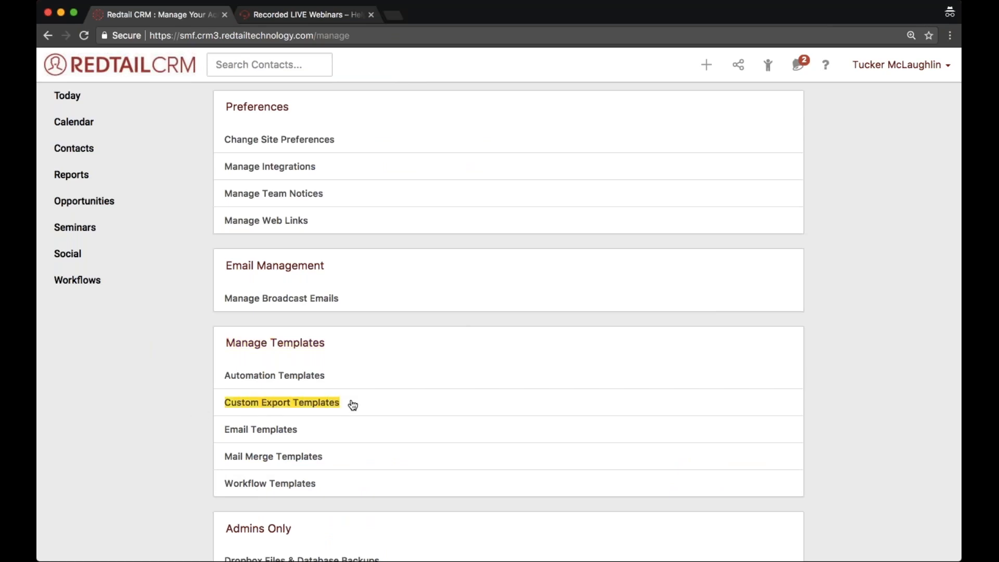
{"action": "left_click", "coordinate": [246, 410]}
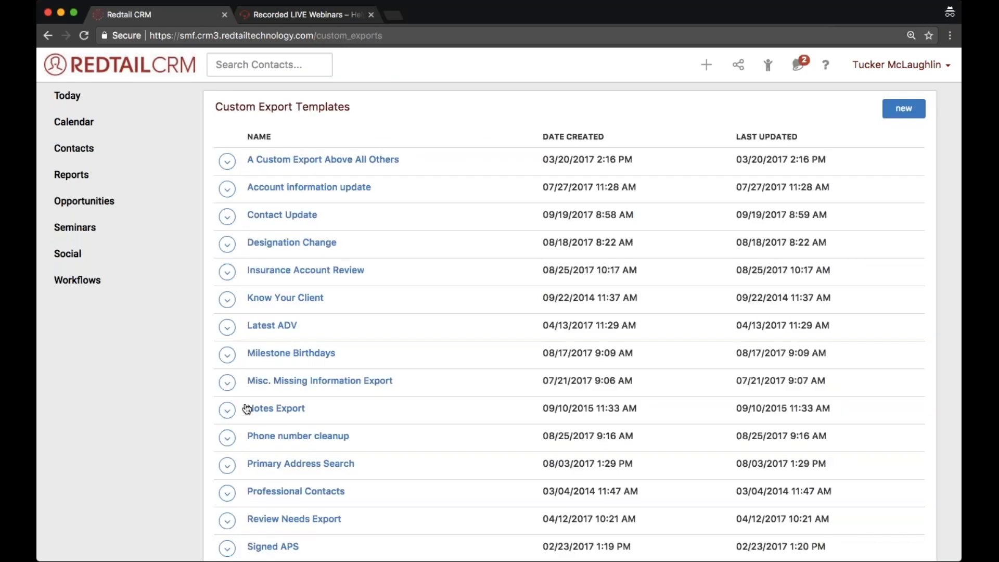
{"action": "left_click", "coordinate": [905, 111]}
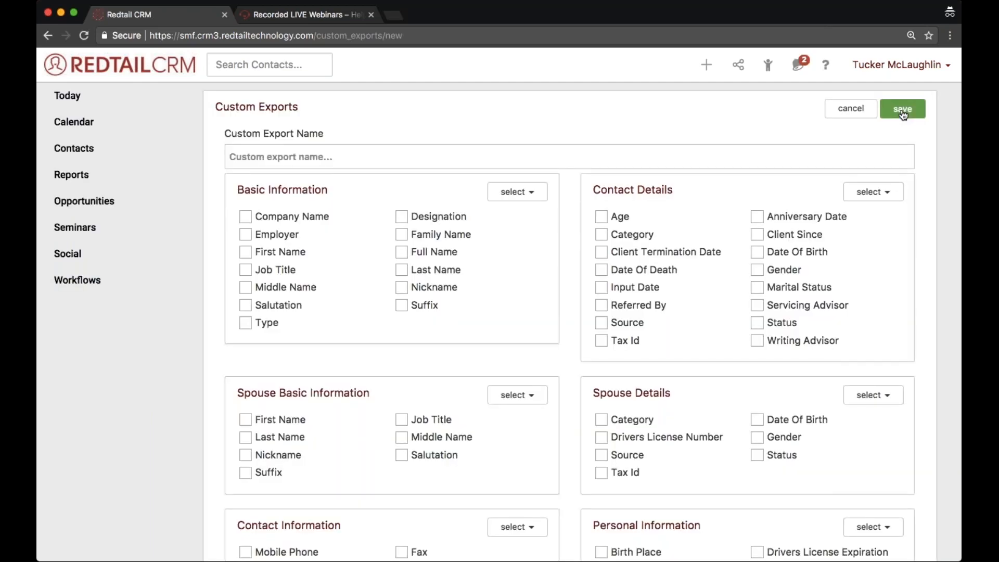
{"action": "left_click", "coordinate": [601, 216]}
{"action": "left_click", "coordinate": [758, 307]}
{"action": "left_click", "coordinate": [756, 305]}
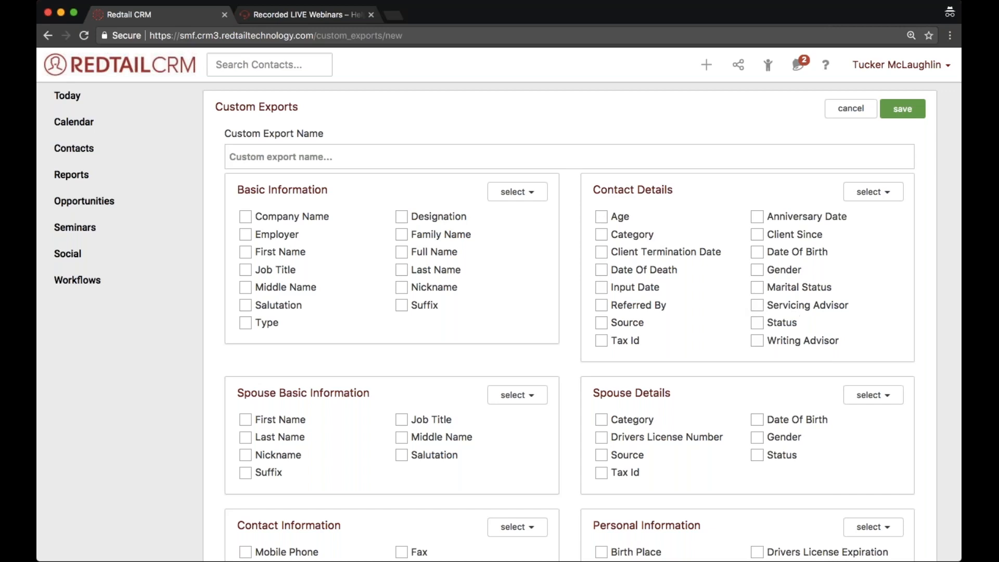
{"action": "left_click", "coordinate": [601, 341]}
- Name the custom export "Drivers license Clean up for active individuals"
{"action": "left_click", "coordinate": [234, 157]}
{"action": "type", "text": "Dr"}
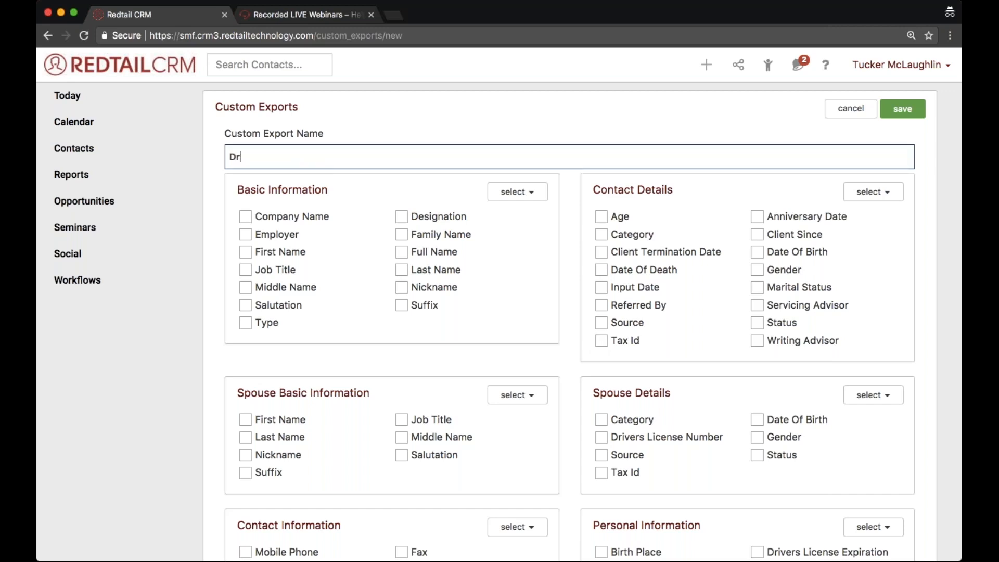
{"action": "type", "text": "ivers d"}
{"action": "key", "text": "BackSpace"}
{"action": "type", "text": "license Clean"}
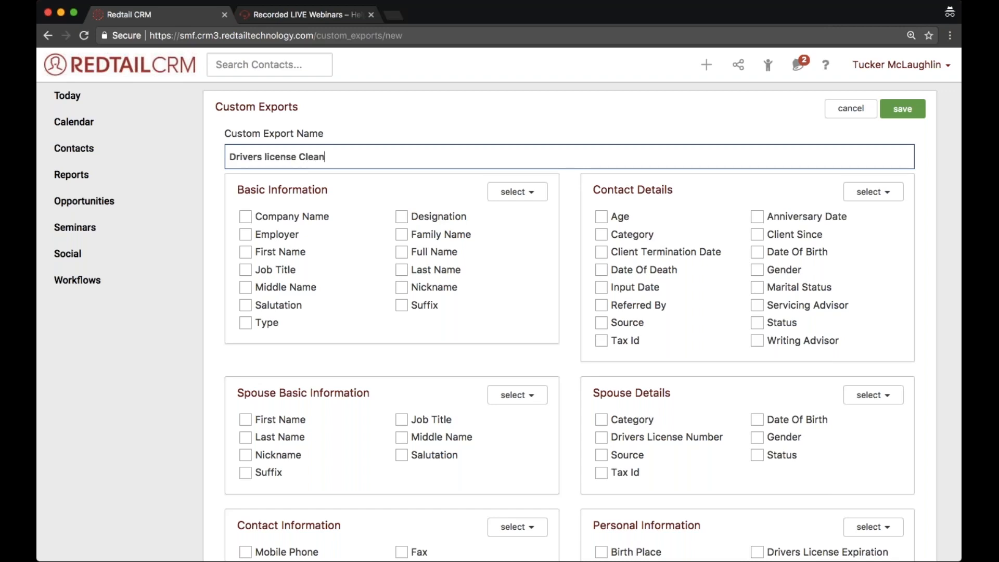
{"action": "type", "text": " up for active indivudla"}
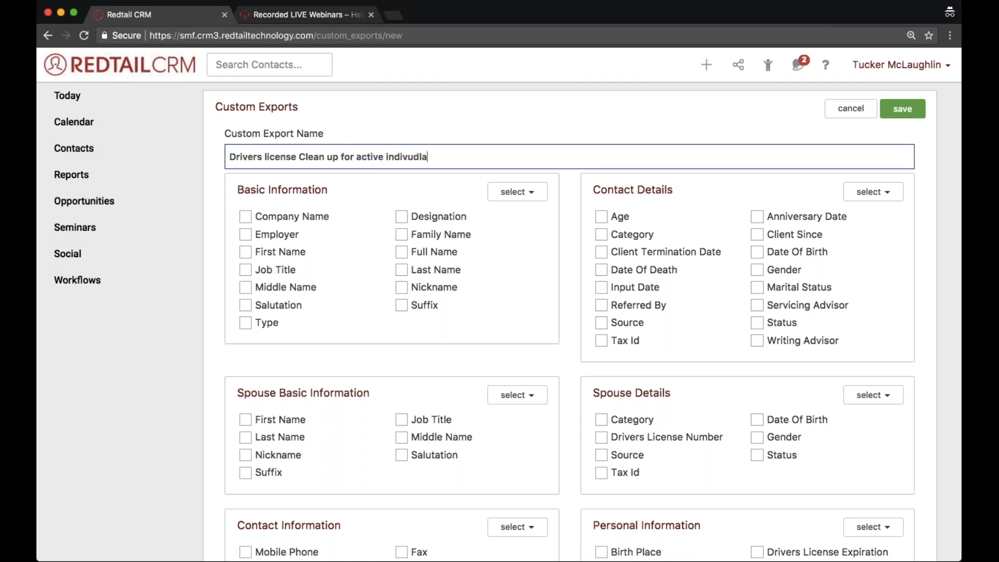
{"action": "key", "text": "alt+shift+Left"}
{"action": "type", "text": "indivuduals"}
{"action": "key", "text": "alt+Left"}
{"action": "key", "text": "alt+shift+Right"}
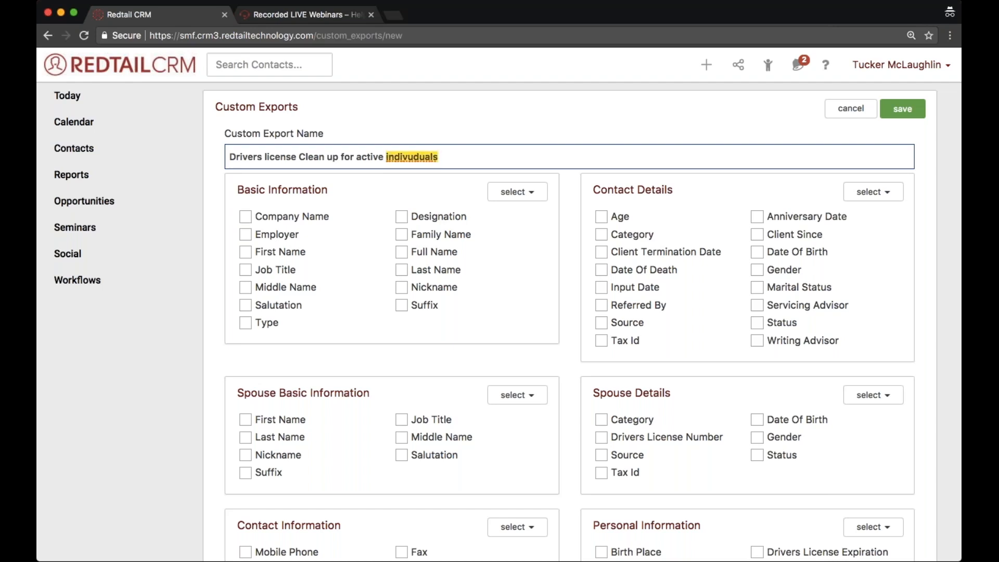
{"action": "type", "text": "individuals"}
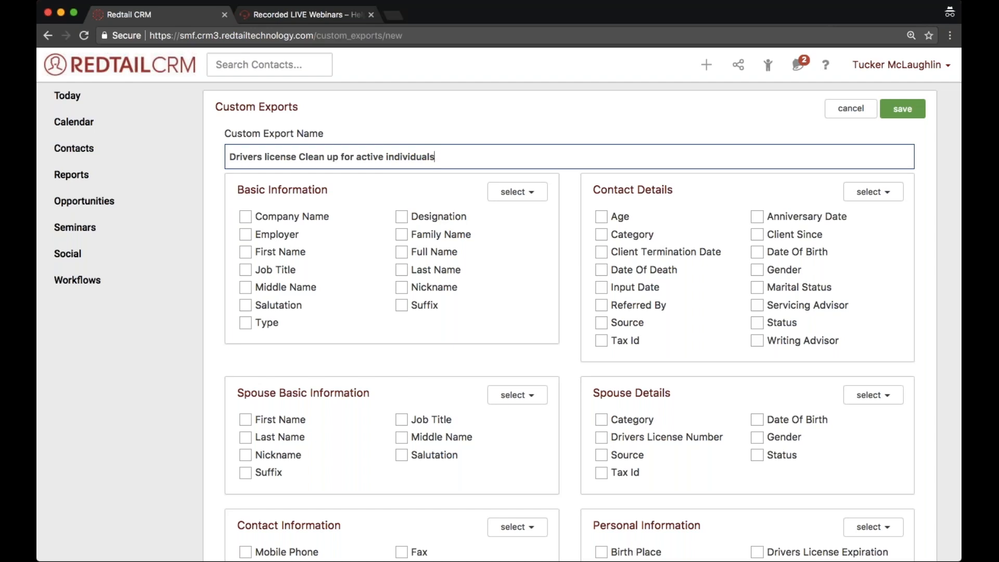
- Include First Name and Last Name, plus the Drivers License Issue, State, Expiration and Number fields under Personal Information, in the export
{"action": "left_click", "coordinate": [245, 252]}
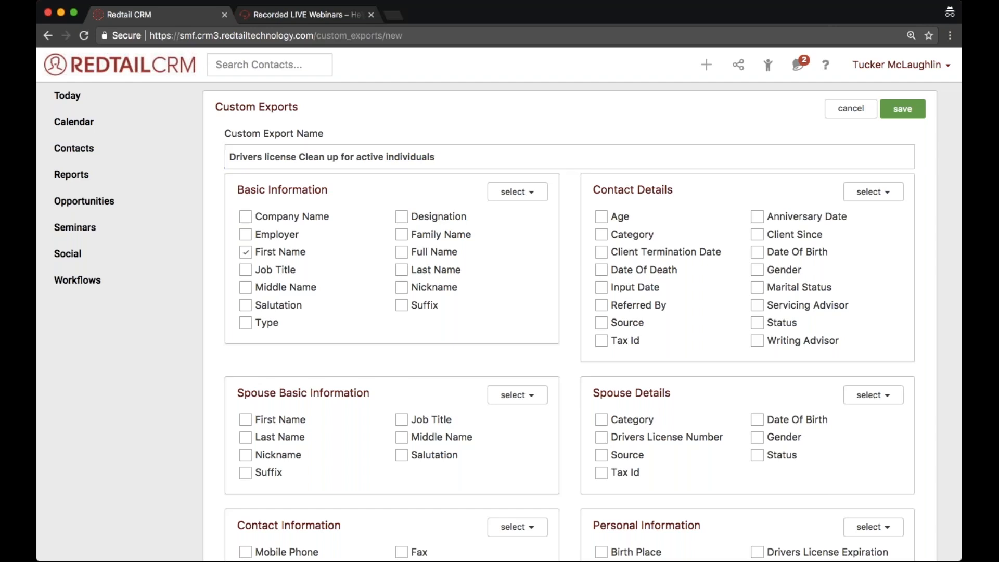
{"action": "left_click", "coordinate": [403, 270]}
{"action": "scroll", "coordinate": [405, 270], "scroll_direction": "down", "scroll_amount": 3}
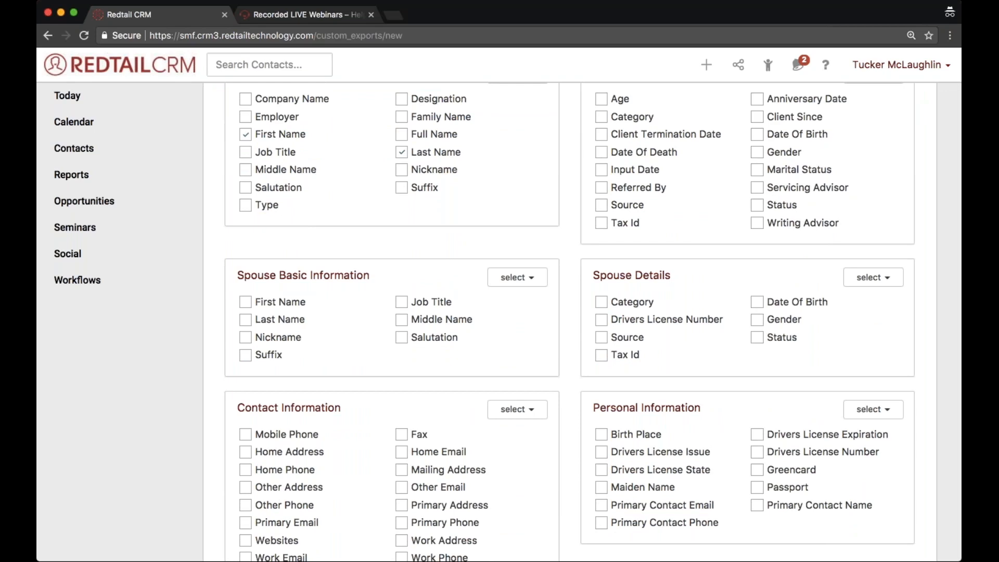
{"action": "key", "text": "super+f"}
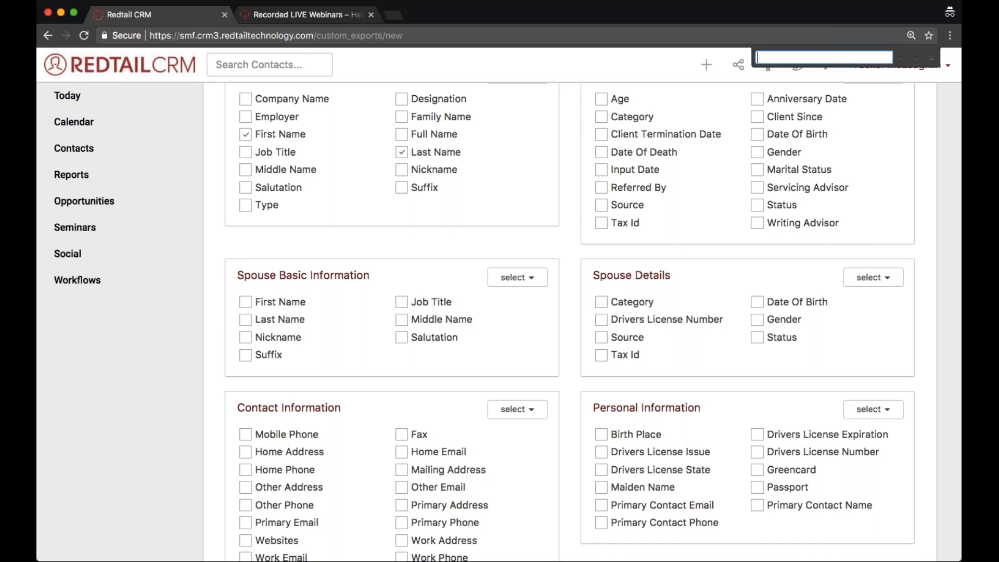
{"action": "type", "text": "driver"}
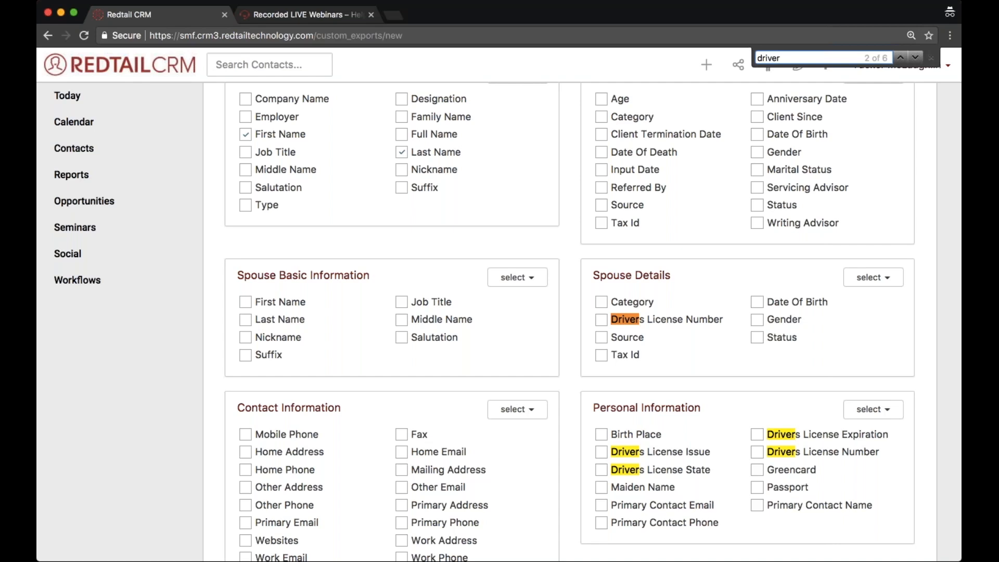
{"action": "left_click", "coordinate": [601, 452]}
{"action": "left_click", "coordinate": [602, 469]}
{"action": "left_click", "coordinate": [757, 452]}
{"action": "left_click", "coordinate": [928, 60]}
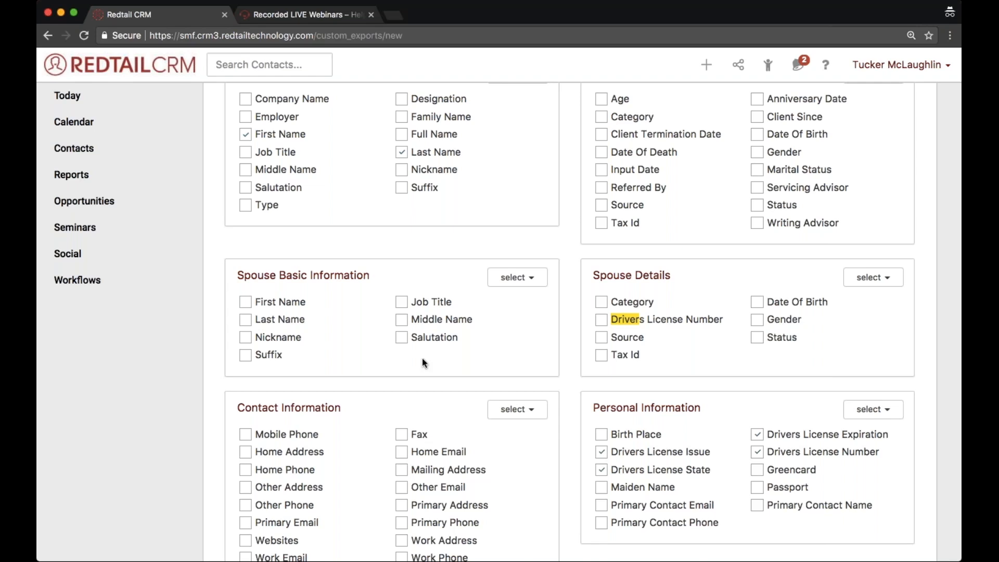
- Include the Mobile Phone and Primary Email fields under Contact Information in the export
{"action": "scroll", "coordinate": [422, 357], "scroll_direction": "down", "scroll_amount": 3}
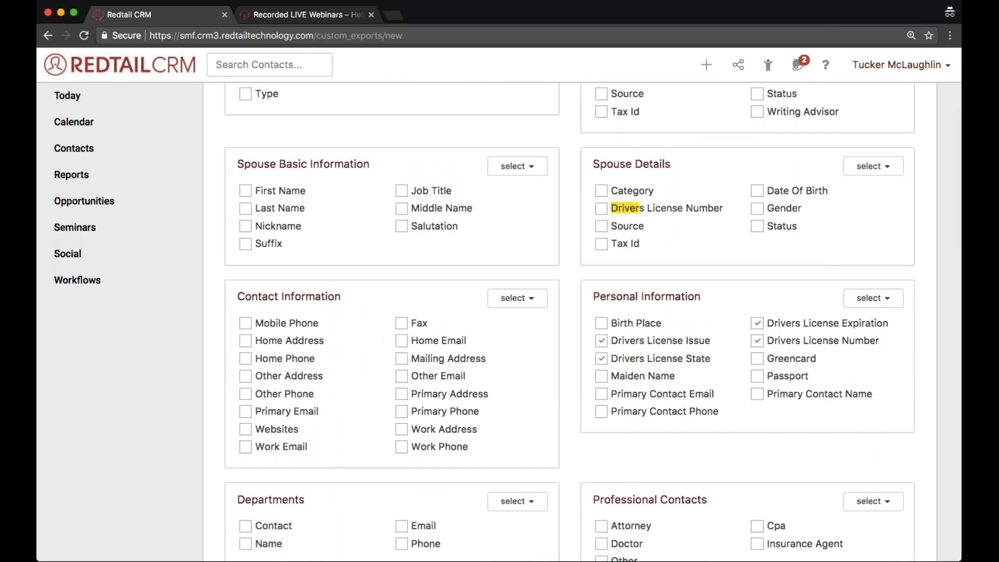
{"action": "left_click", "coordinate": [248, 325]}
{"action": "left_click", "coordinate": [248, 414]}
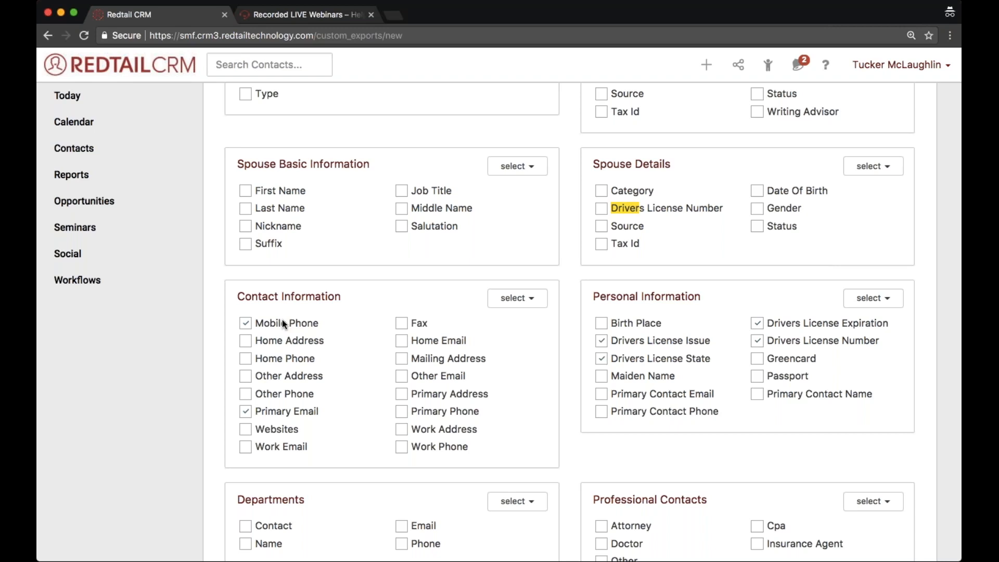
- Save the custom export template, order its Primary Email field before Mobile Phone, and save the field order
{"action": "scroll", "coordinate": [281, 319], "scroll_direction": "down", "scroll_amount": 10}
{"action": "scroll", "coordinate": [282, 319], "scroll_direction": "up", "scroll_amount": 15}
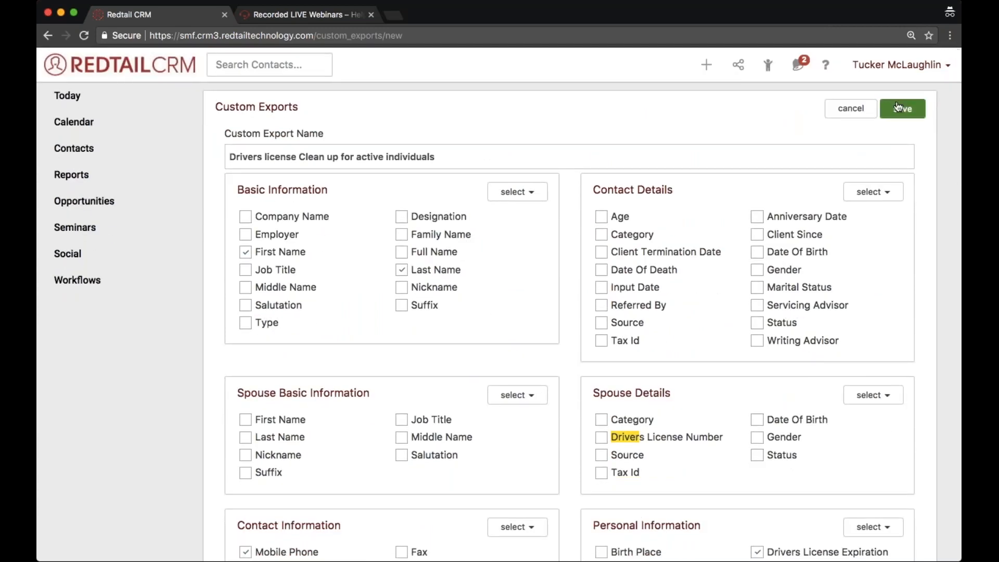
{"action": "left_click", "coordinate": [902, 109]}
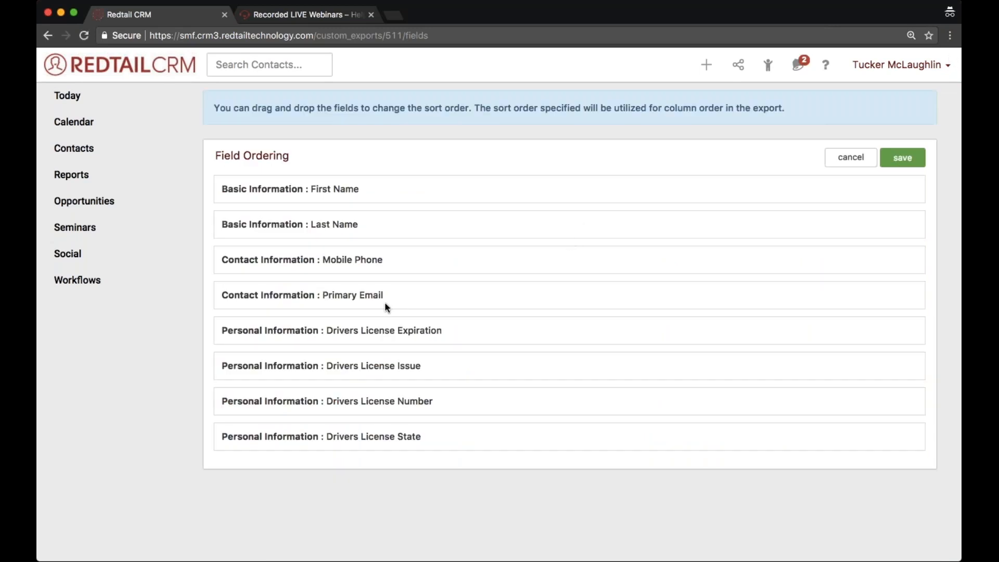
{"action": "left_click_drag", "start_coordinate": [382, 294], "coordinate": [383, 261]}
{"action": "left_click", "coordinate": [903, 157]}
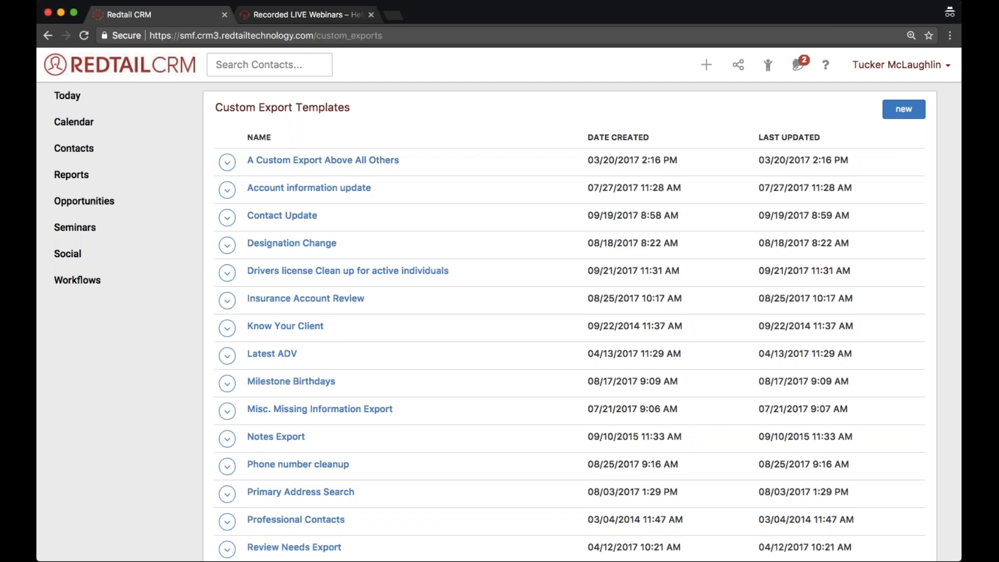
{"action": "left_click_drag", "start_coordinate": [469, 270], "coordinate": [238, 273]}
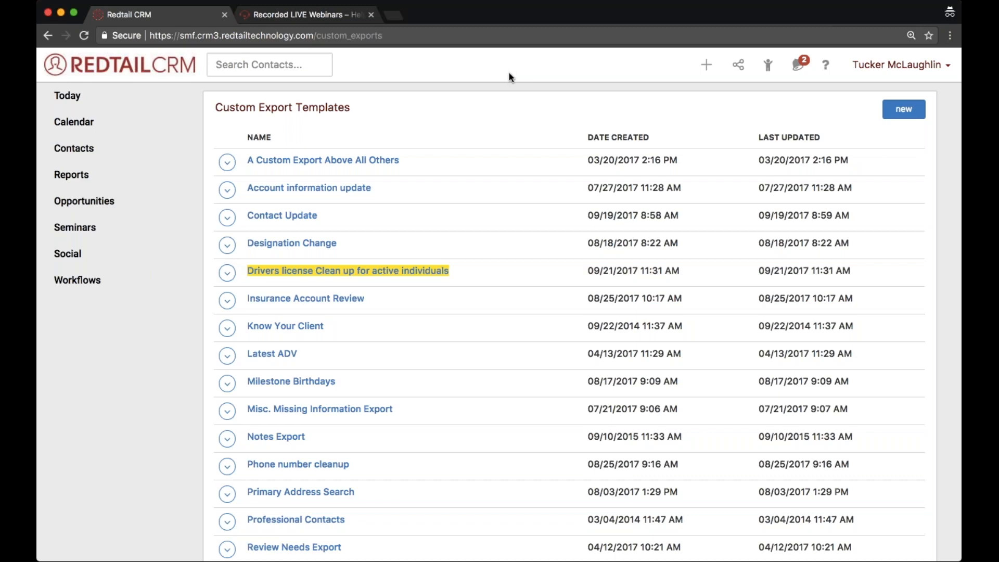
- Open the saved QuickList "Missing Drivers license numbers for active individuals"
{"action": "left_click", "coordinate": [768, 67]}
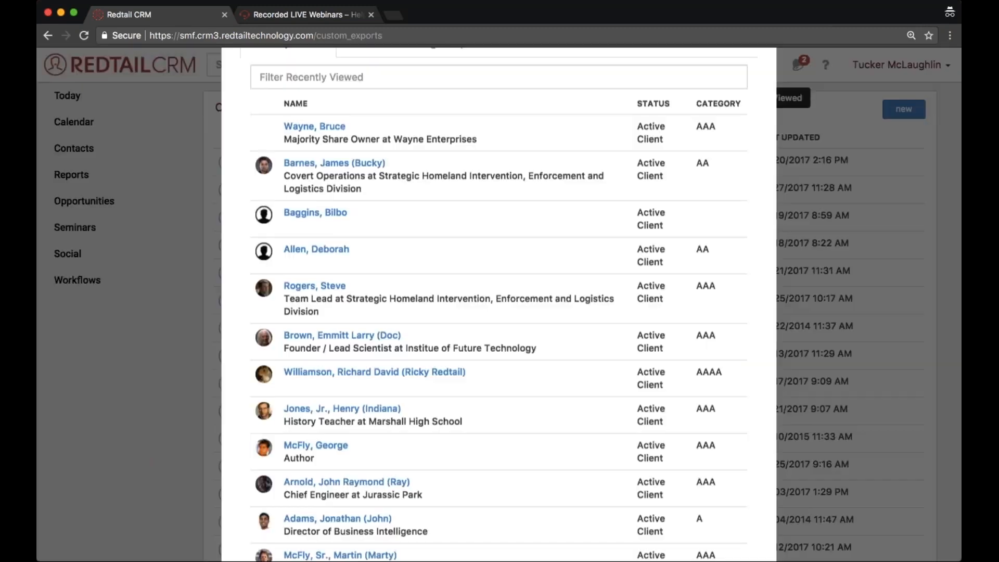
{"action": "left_click", "coordinate": [373, 136]}
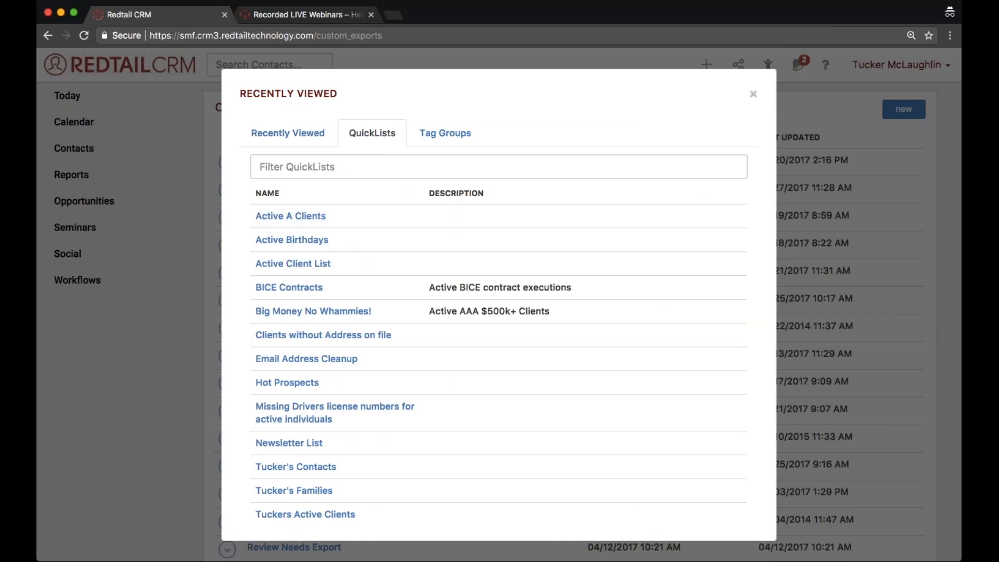
{"action": "left_click_drag", "start_coordinate": [238, 407], "coordinate": [264, 408]}
{"action": "left_click", "coordinate": [264, 408]}
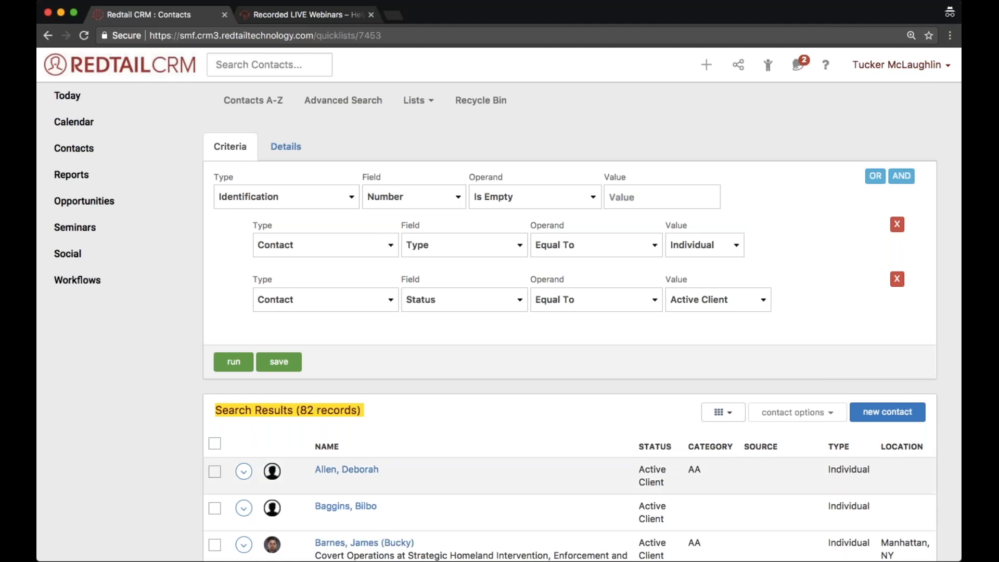
- Select every contact in the QuickList's search results, including those beyond the current page
{"action": "left_click", "coordinate": [213, 445]}
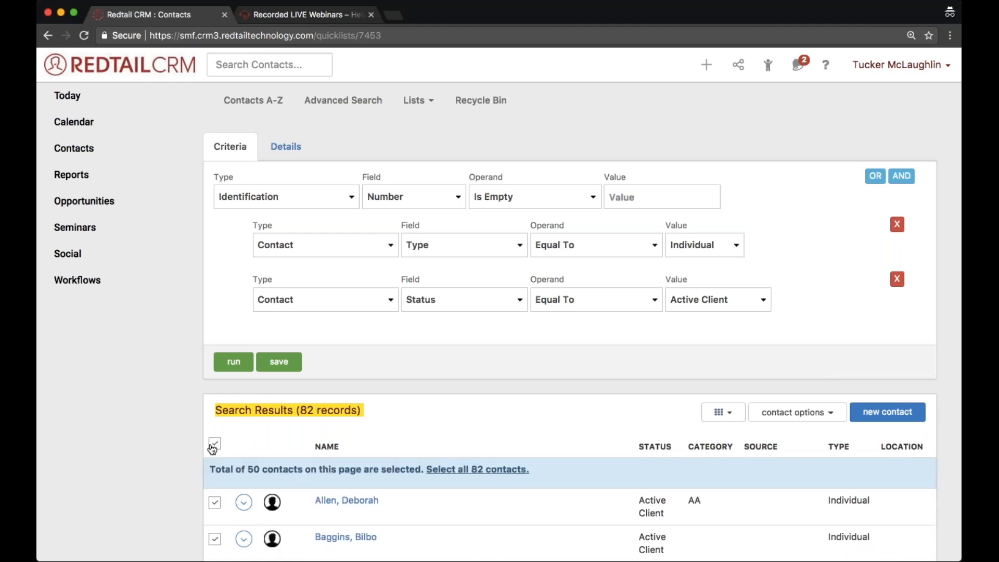
{"action": "scroll", "coordinate": [212, 449], "scroll_direction": "down", "scroll_amount": 2}
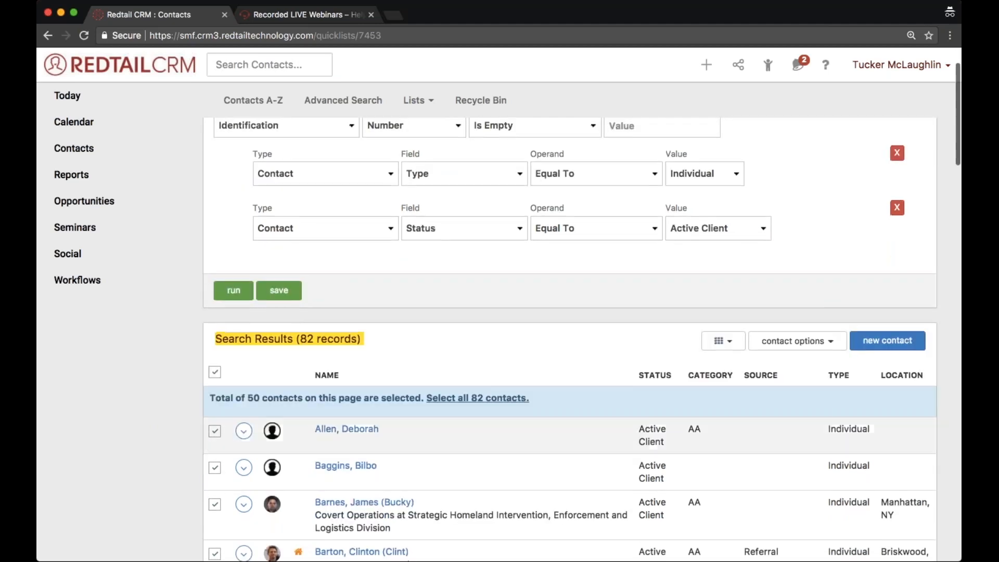
{"action": "left_click", "coordinate": [494, 398]}
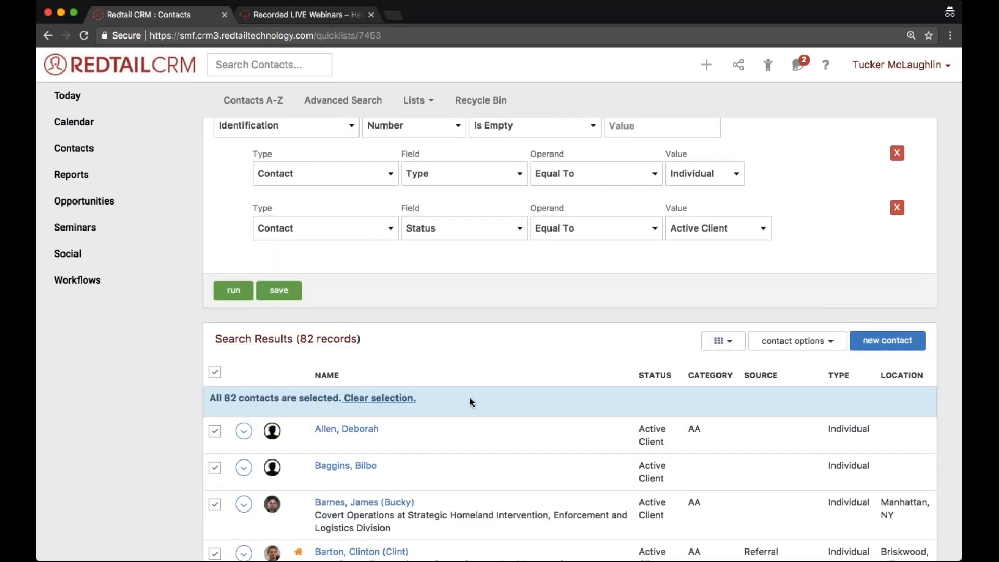
{"action": "left_click_drag", "start_coordinate": [204, 400], "coordinate": [416, 399]}
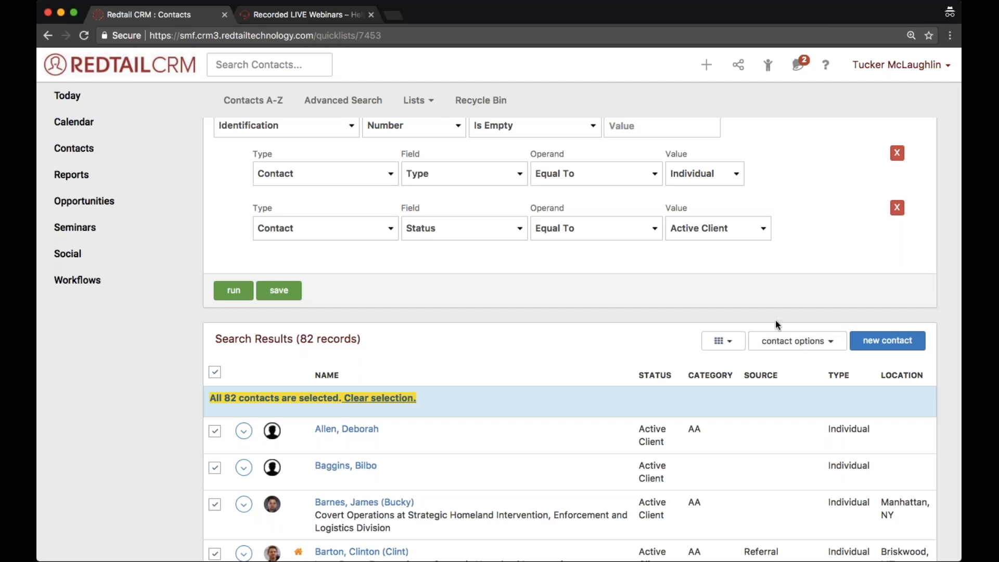
- Run a custom export of the selected contacts using the "Drivers license Clean up for active individuals" template
{"action": "left_click", "coordinate": [794, 342]}
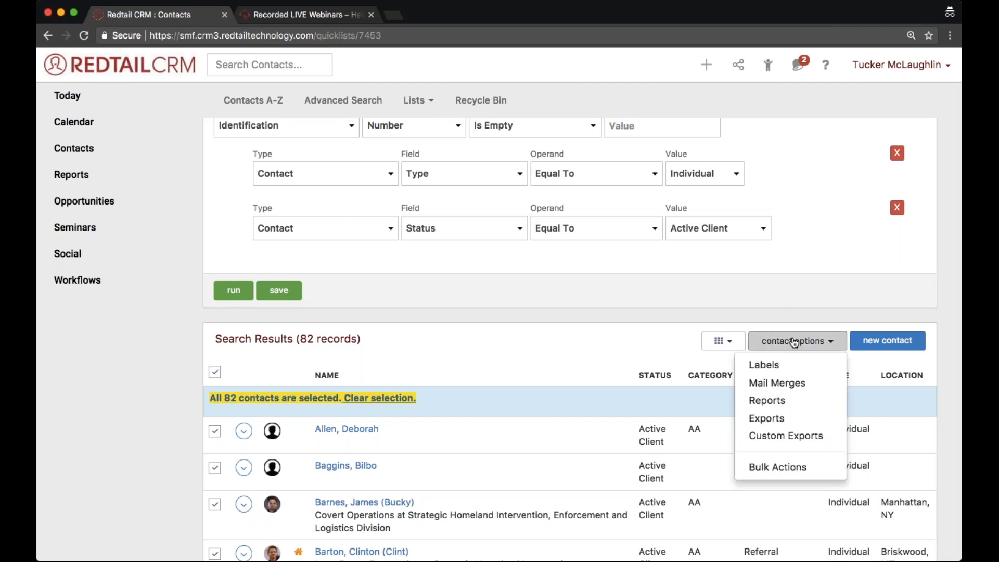
{"action": "left_click", "coordinate": [786, 437]}
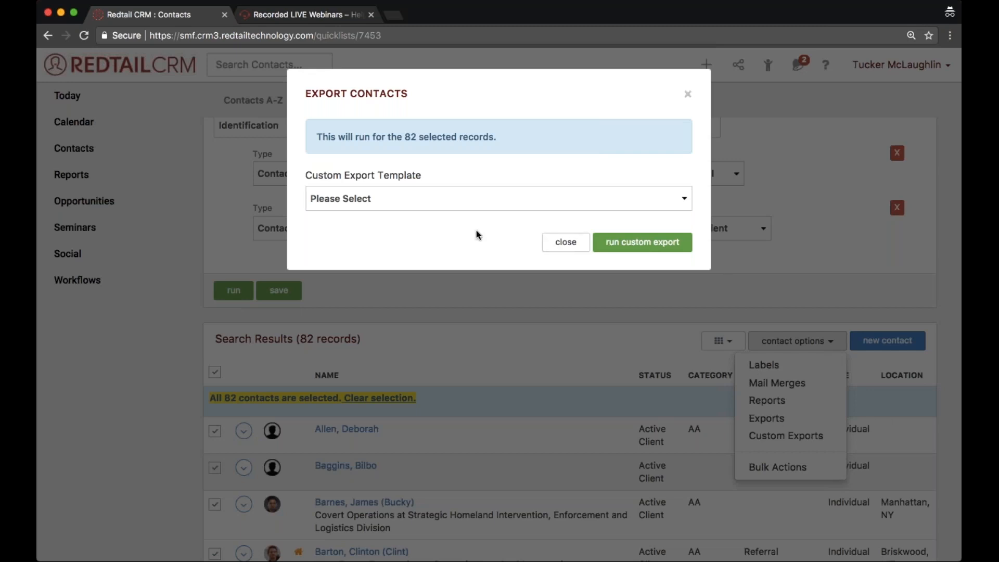
{"action": "left_click", "coordinate": [473, 197]}
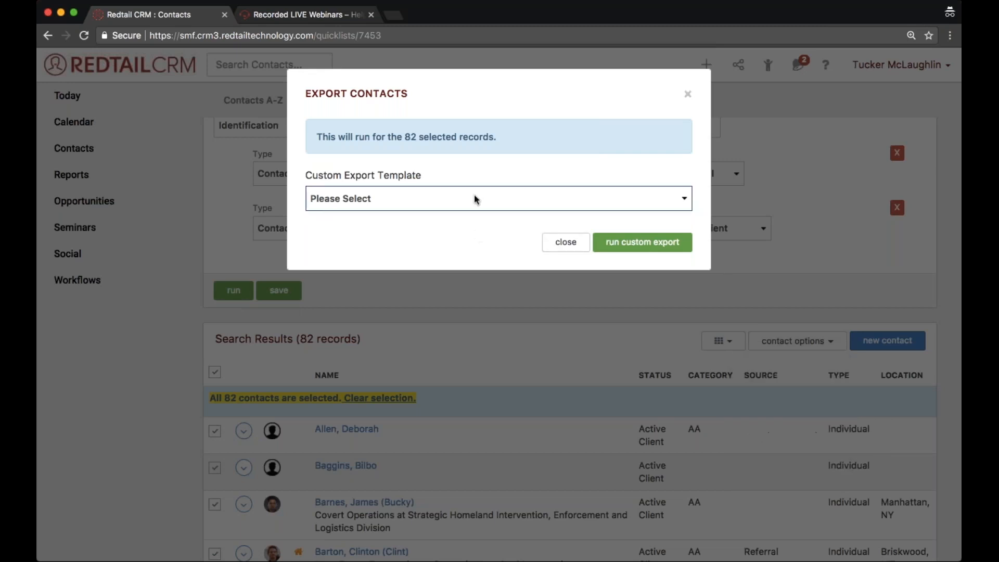
{"action": "left_click", "coordinate": [442, 266]}
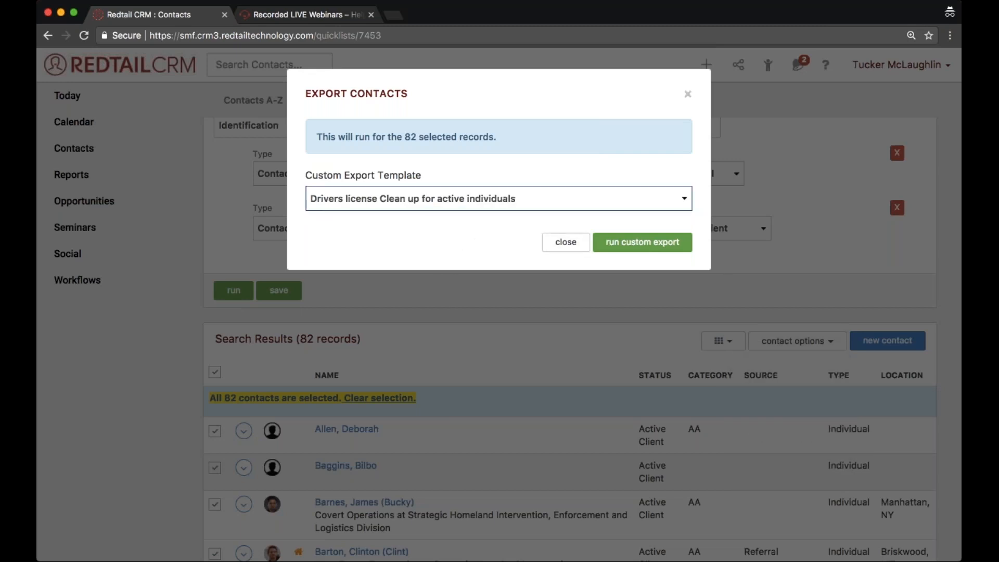
{"action": "left_click", "coordinate": [666, 247]}
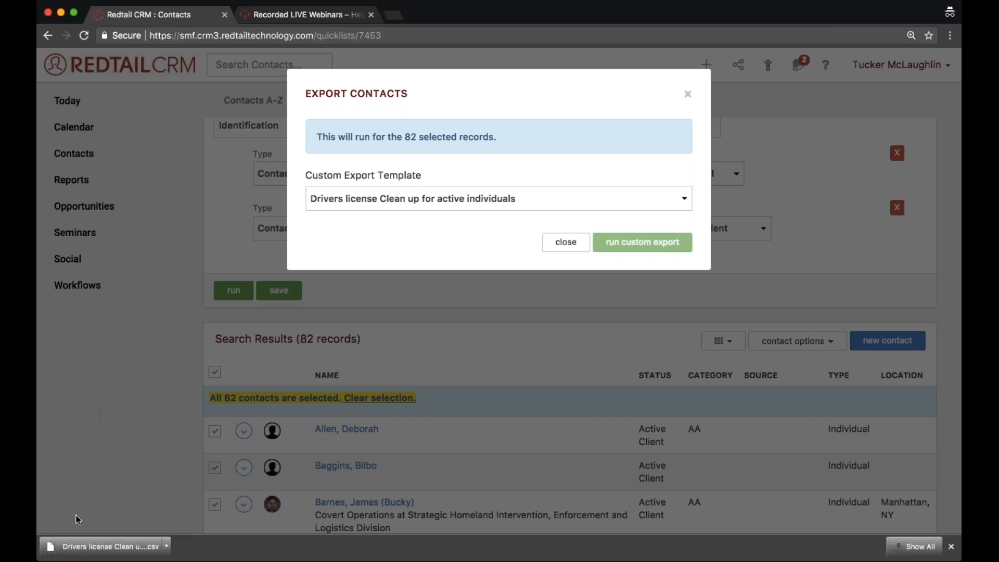
- Open the downloaded export CSV in Excel, enlarge the sheet to 150% and widen the mobile_phone column
{"action": "left_click", "coordinate": [83, 547]}
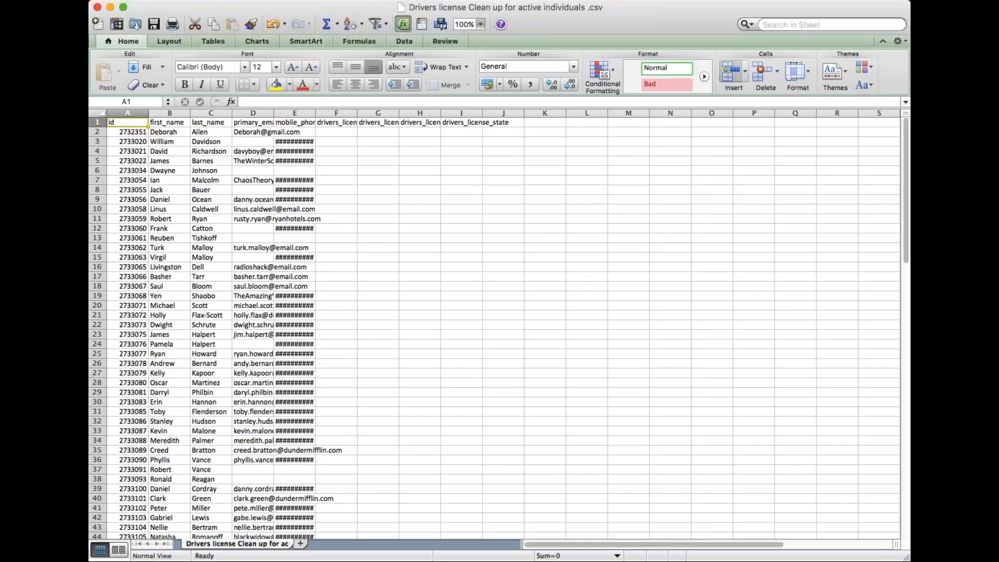
{"action": "left_click_drag", "start_coordinate": [315, 113], "coordinate": [372, 113]}
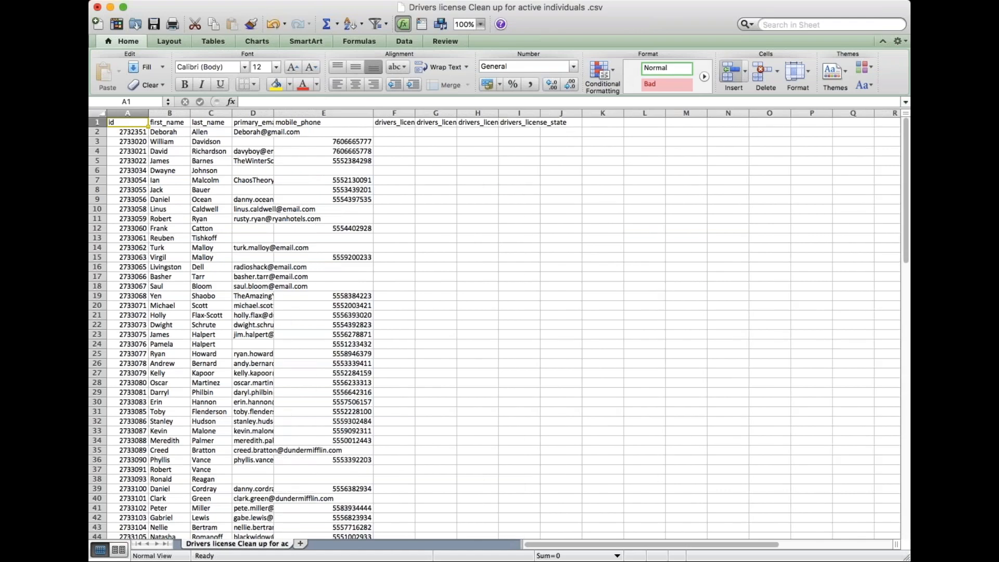
{"action": "left_click_drag", "start_coordinate": [313, 112], "coordinate": [319, 113]}
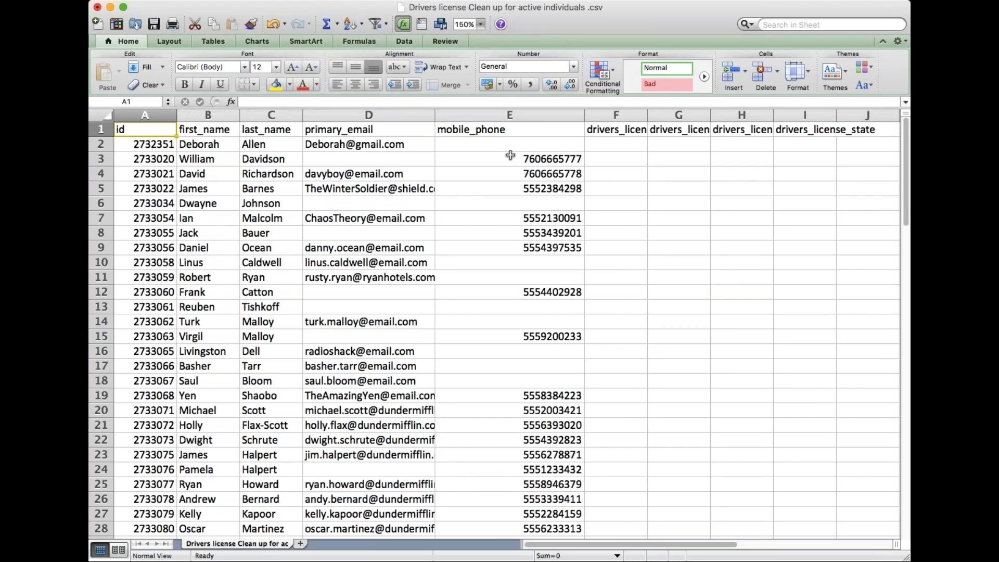
- Widen the drivers license expiration and issue date columns and look over the exported rows
{"action": "scroll", "coordinate": [616, 194], "scroll_direction": "right", "scroll_amount": 3}
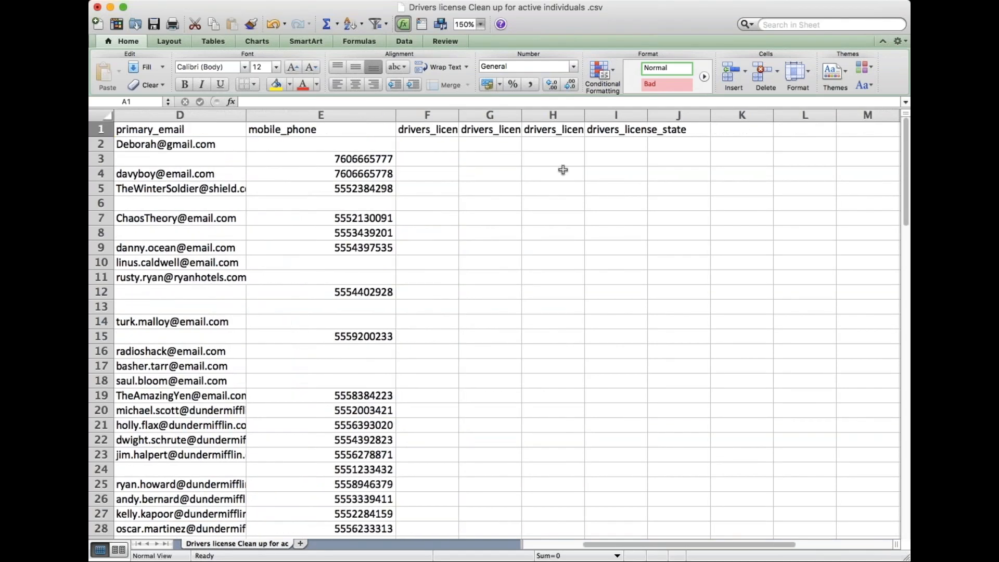
{"action": "left_click_drag", "start_coordinate": [458, 115], "coordinate": [528, 122]}
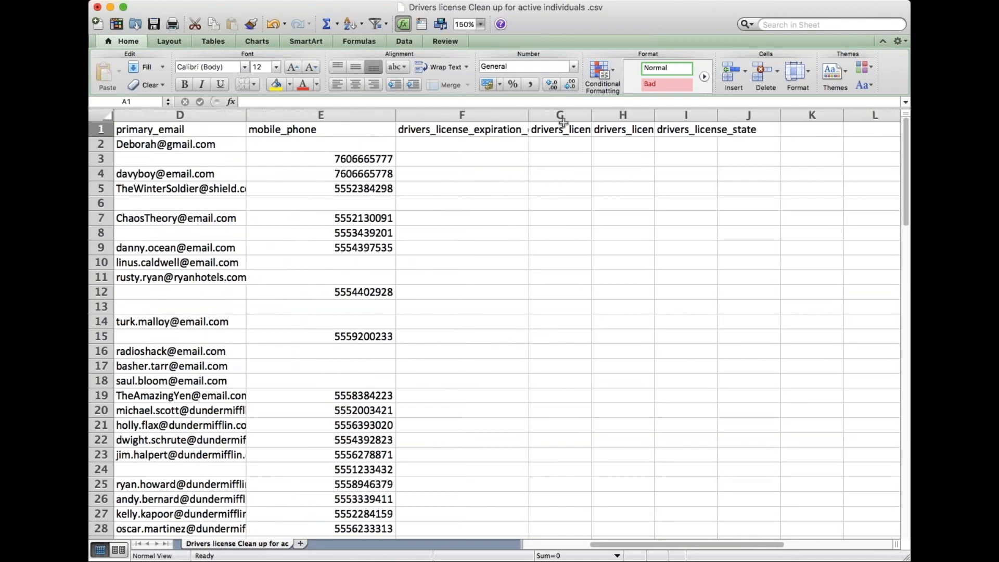
{"action": "left_click_drag", "start_coordinate": [592, 120], "coordinate": [661, 123]}
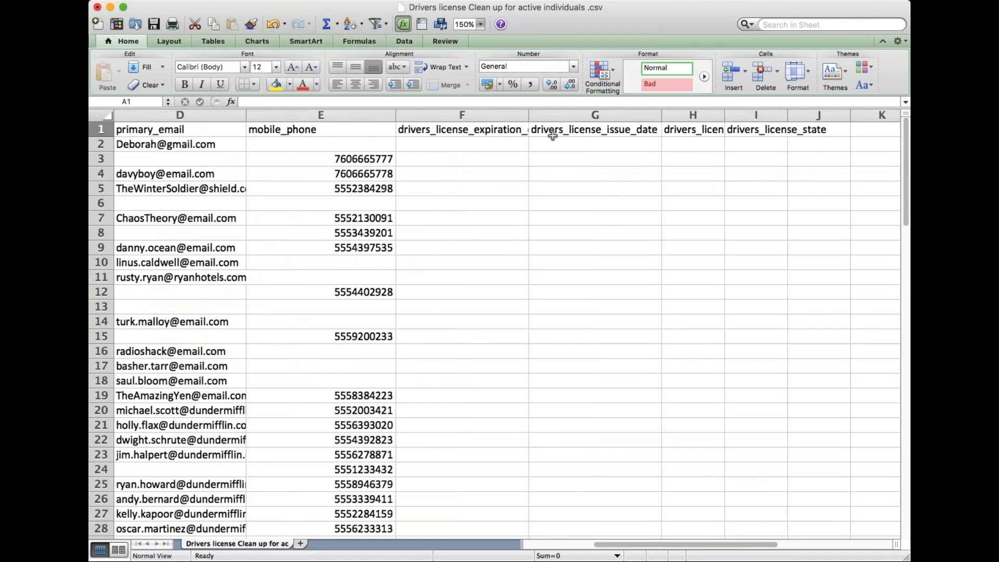
{"action": "scroll", "coordinate": [596, 141], "scroll_direction": "left", "scroll_amount": 3}
{"action": "scroll", "coordinate": [596, 141], "scroll_direction": "down", "scroll_amount": 1}
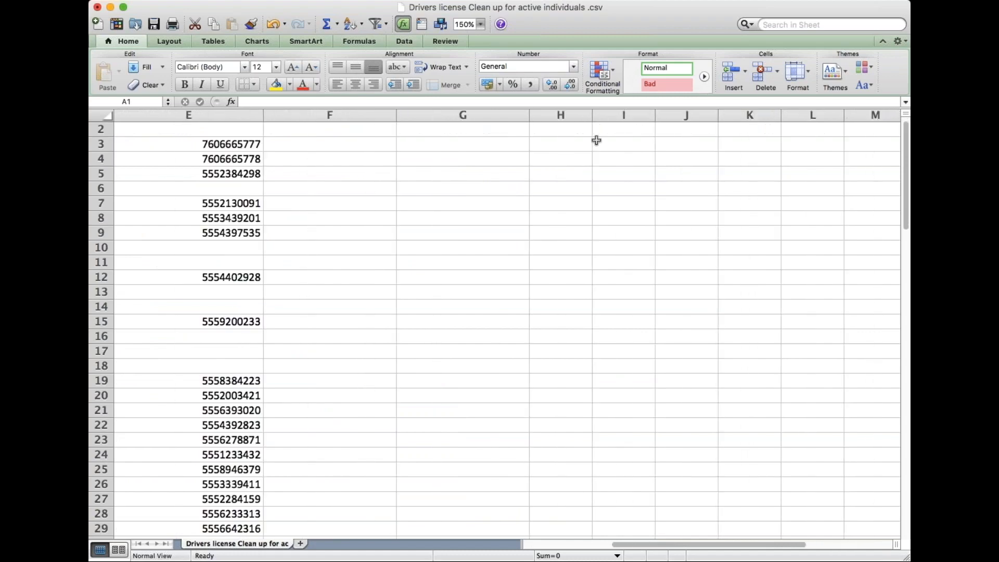
{"action": "scroll", "coordinate": [596, 141], "scroll_direction": "right", "scroll_amount": 1}
{"action": "scroll", "coordinate": [596, 140], "scroll_direction": "up", "scroll_amount": 1}
{"action": "scroll", "coordinate": [596, 140], "scroll_direction": "left", "scroll_amount": 3}
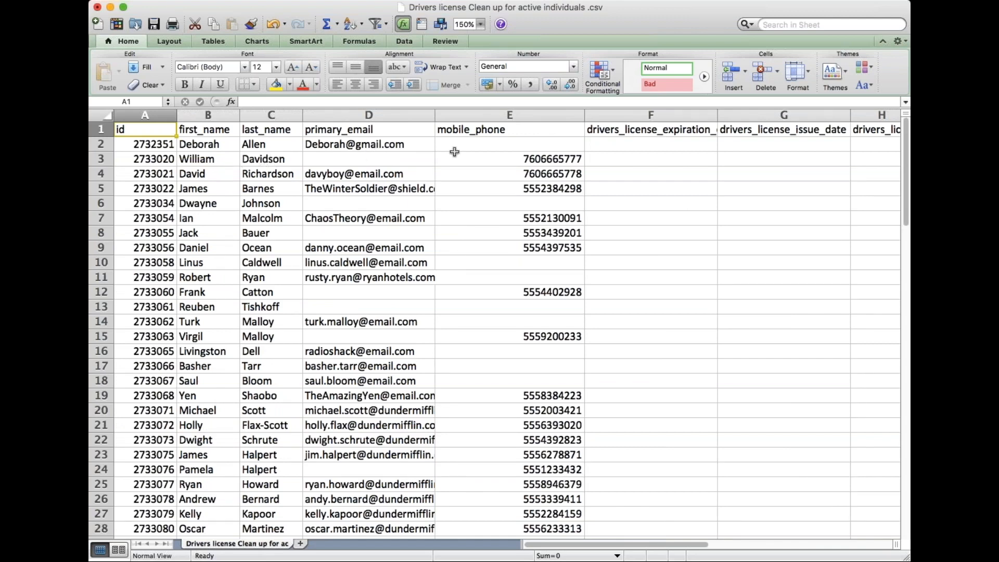
- Widen the drivers_license_number and drivers_license_state columns to show their full headers
{"action": "double_click", "coordinate": [557, 163]}
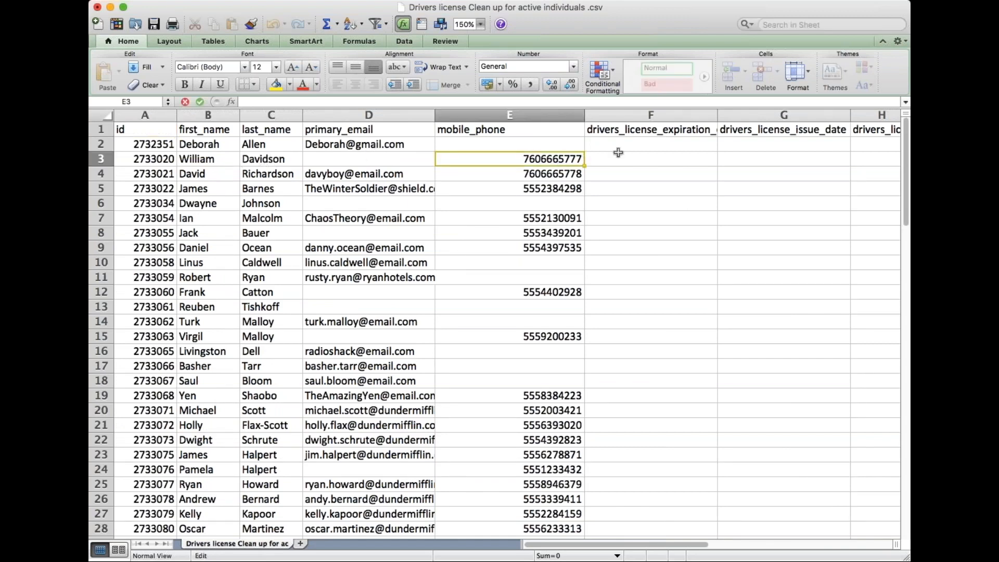
{"action": "scroll", "coordinate": [618, 160], "scroll_direction": "right", "scroll_amount": 5}
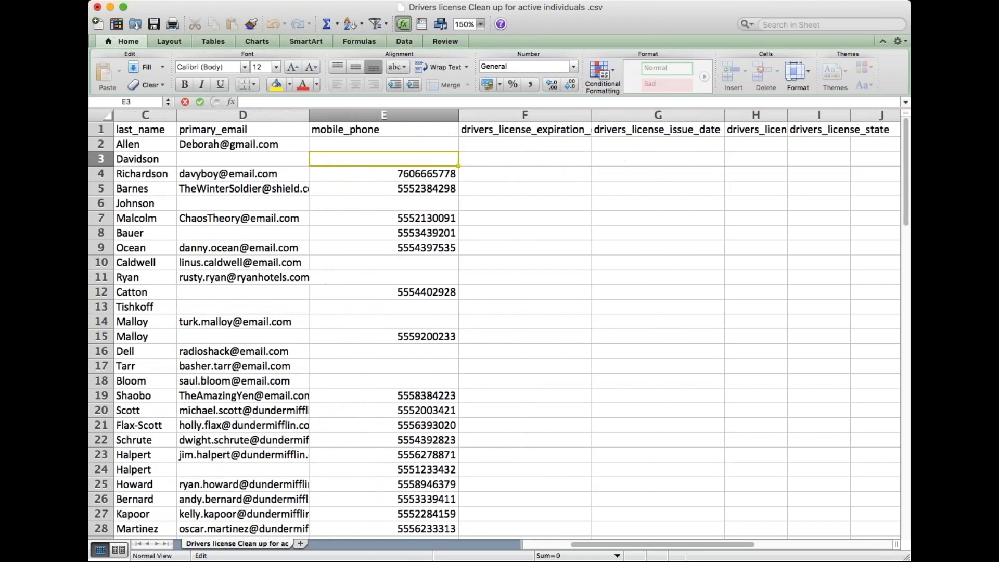
{"action": "left_click_drag", "start_coordinate": [594, 121], "coordinate": [729, 112]}
{"action": "left_click", "coordinate": [656, 150]}
{"action": "left_click_drag", "start_coordinate": [591, 113], "coordinate": [737, 122]}
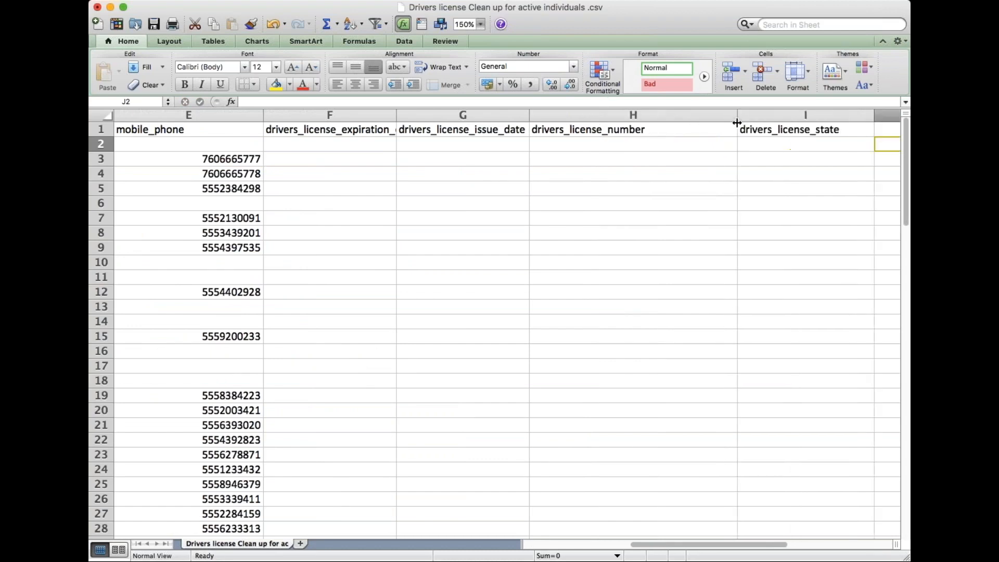
- Enter a sample drivers license number for the contact in row 3 of the drivers_license_number column
{"action": "double_click", "coordinate": [633, 160]}
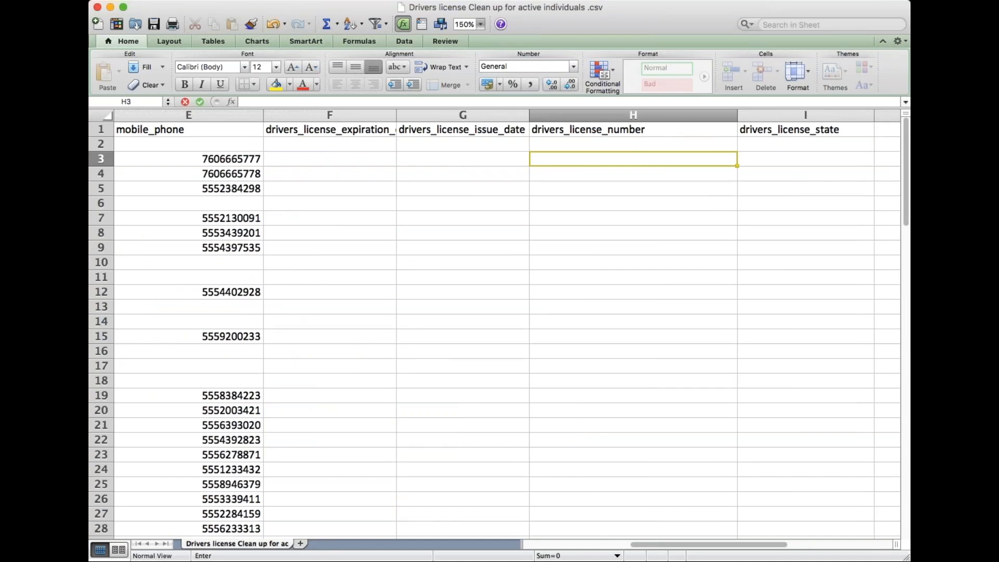
{"action": "key", "text": "Tab"}
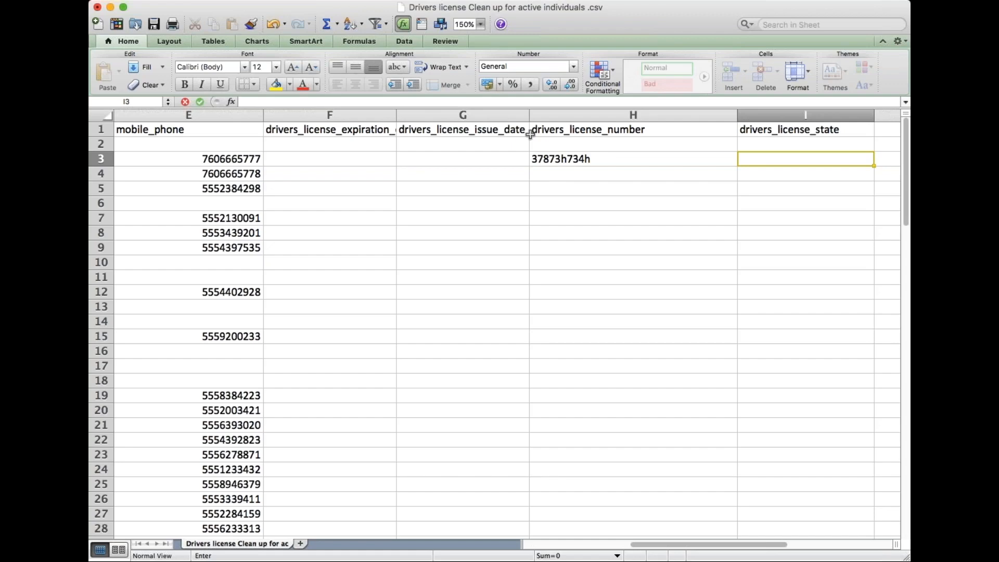
{"action": "key", "text": "Return"}
{"action": "scroll", "coordinate": [538, 151], "scroll_direction": "left", "scroll_amount": 5}
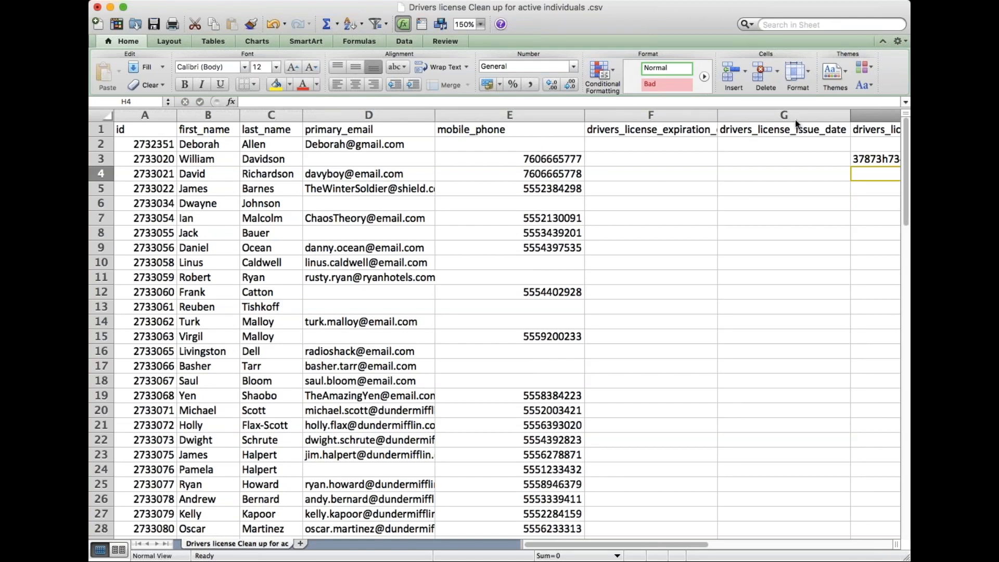
- Switch back to Redtail CRM in the browser and close the Export Contacts dialog
{"action": "key", "text": "super+Tab"}
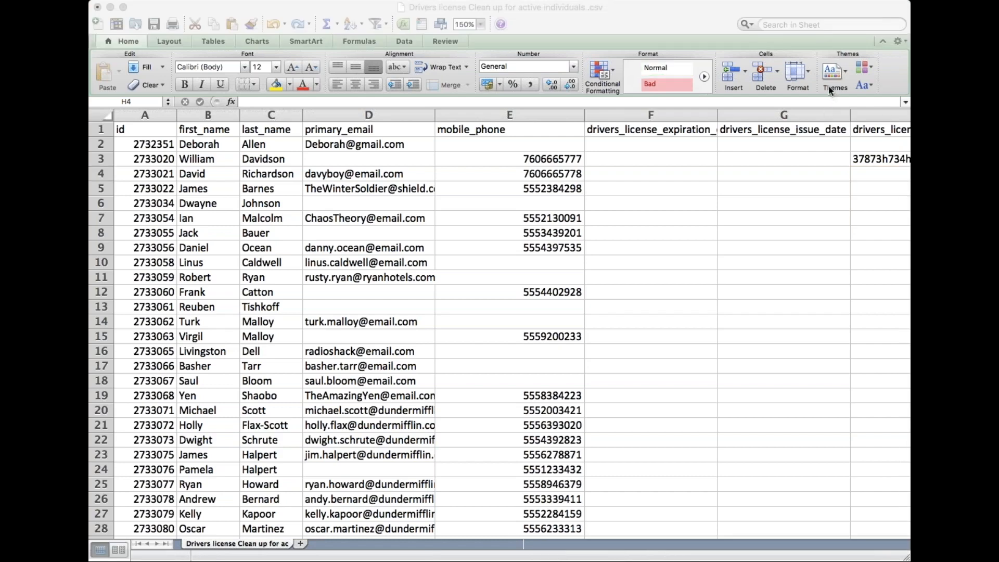
{"action": "key", "text": "super+Tab"}
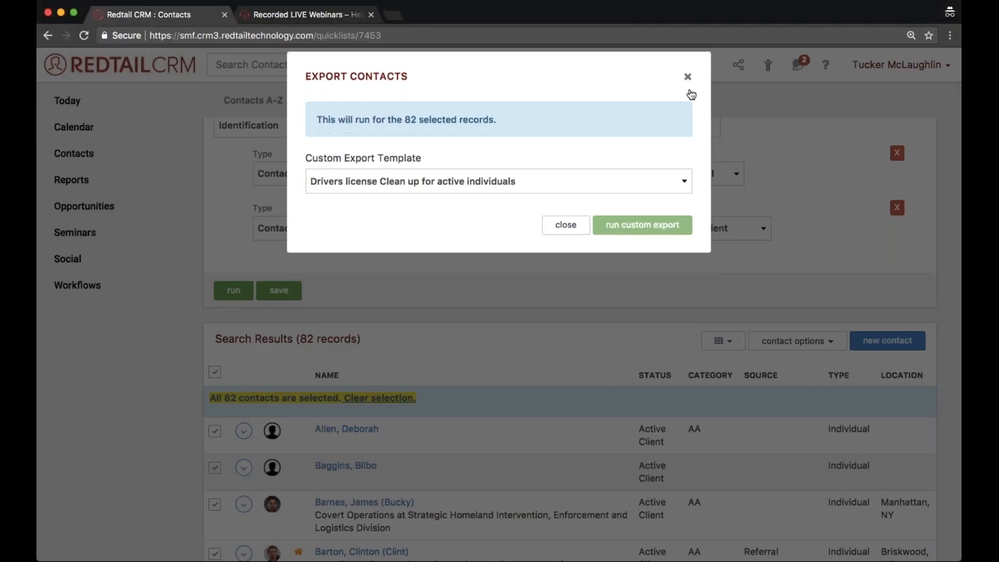
{"action": "left_click", "coordinate": [687, 94]}
{"action": "key", "text": "super+Tab"}
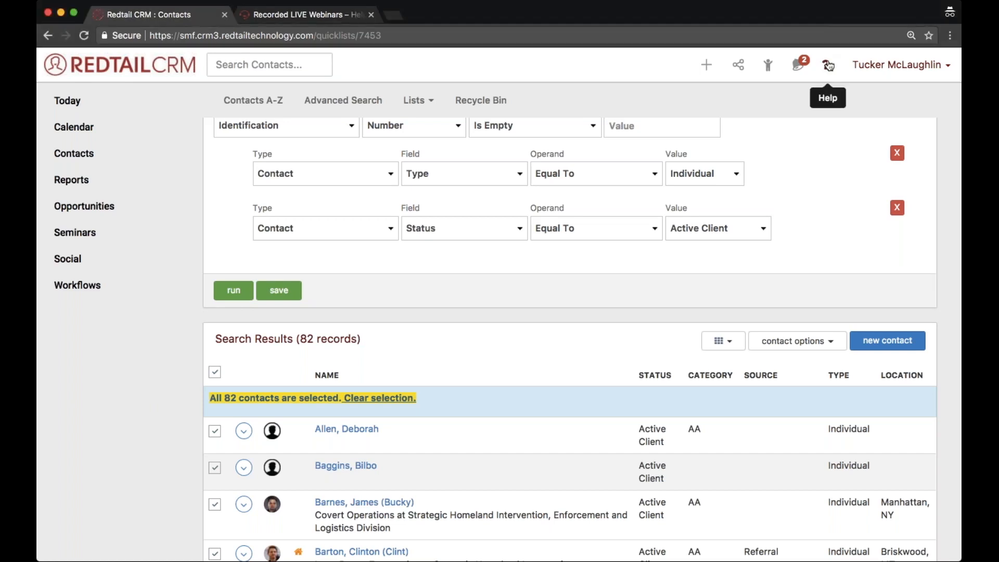
- Draft a help ticket with subject "ATTN Welcome Team" and description "Requesting a secure link", and close the help window without submitting
{"action": "left_click", "coordinate": [827, 70]}
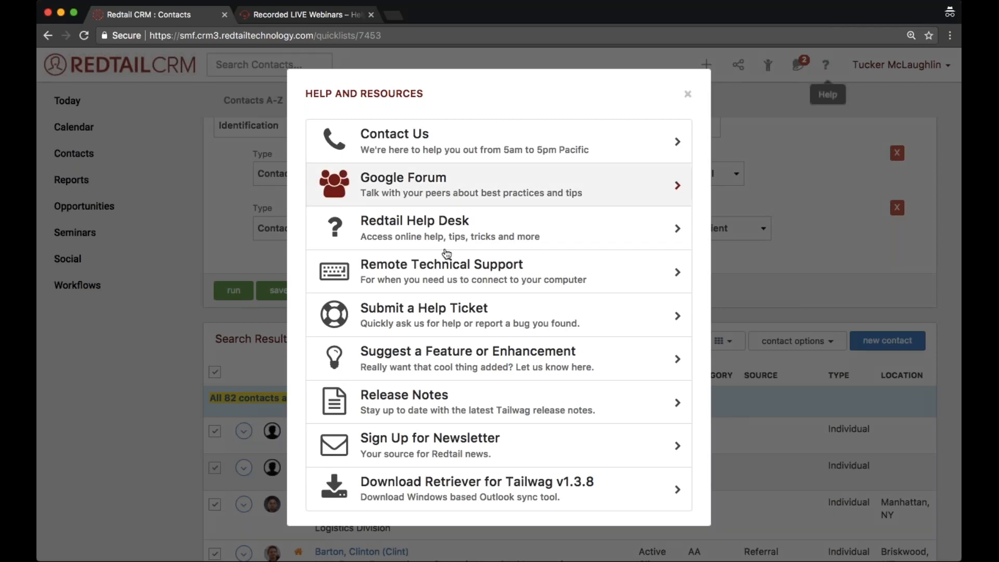
{"action": "left_click", "coordinate": [460, 315]}
{"action": "left_click", "coordinate": [409, 156]}
{"action": "type", "text": "ATTN Welcome Team"}
{"action": "key", "text": "Tab"}
{"action": "type", "text": "Req"}
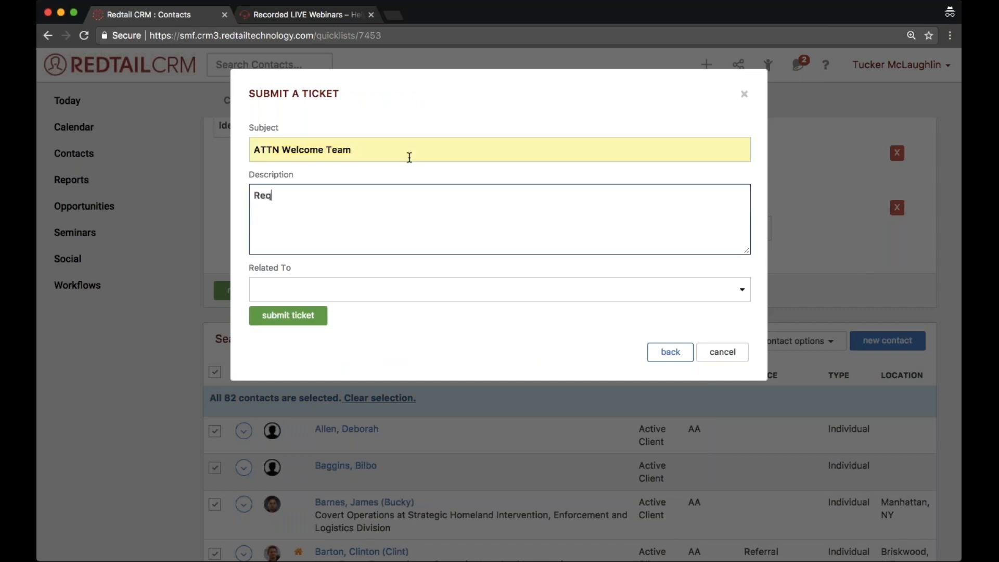
{"action": "type", "text": "uesting a secure link"}
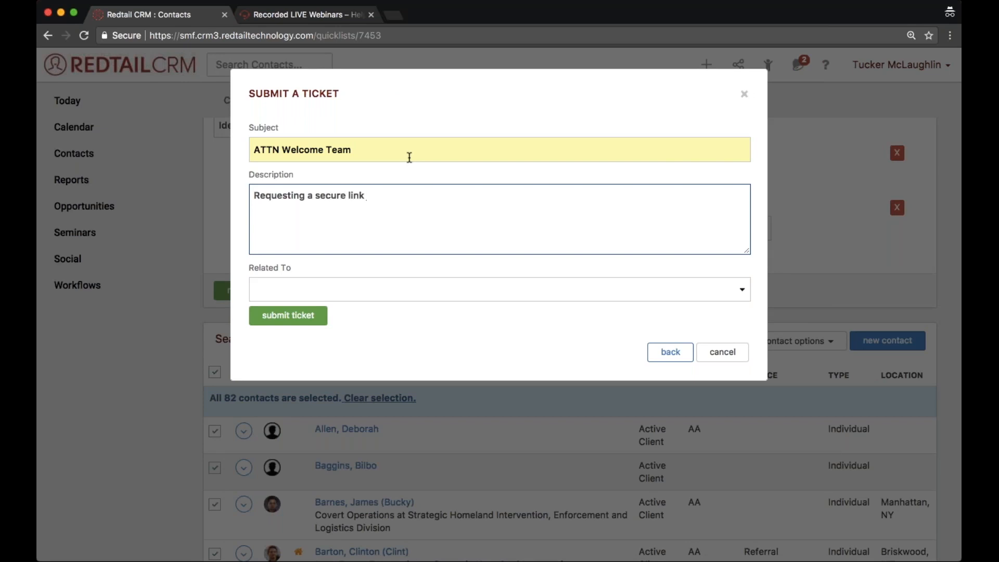
{"action": "key", "text": "super+a"}
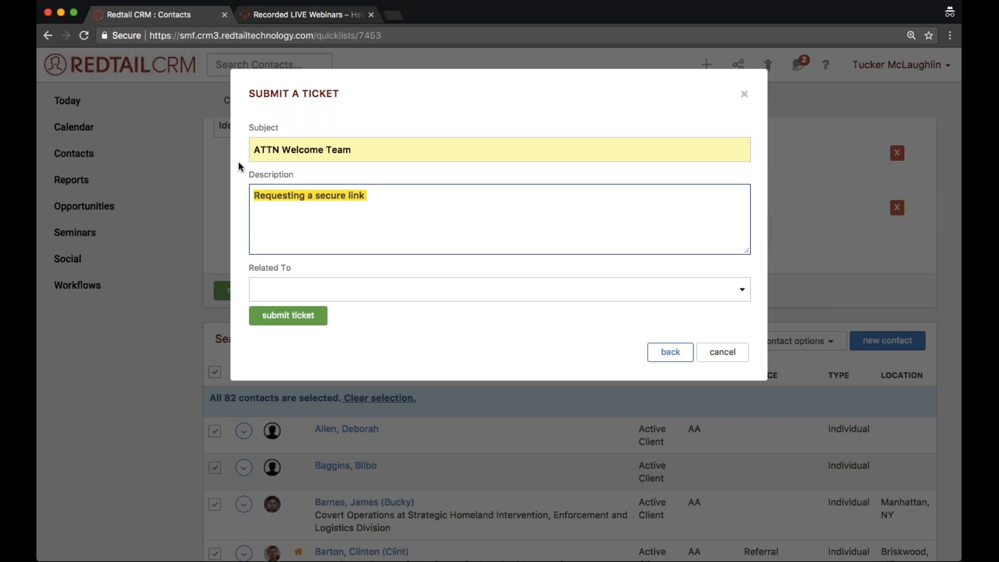
{"action": "left_click", "coordinate": [670, 351]}
{"action": "left_click", "coordinate": [839, 291]}
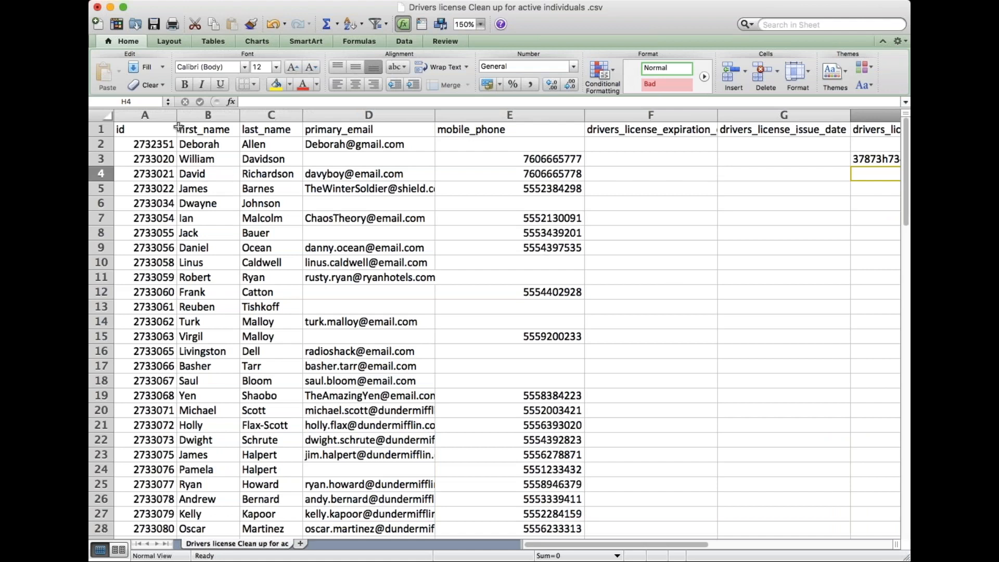
- In the exported drivers license spreadsheet, highlight the id column and examine the id and first name of the contact in row 2
{"action": "left_click", "coordinate": [165, 115]}
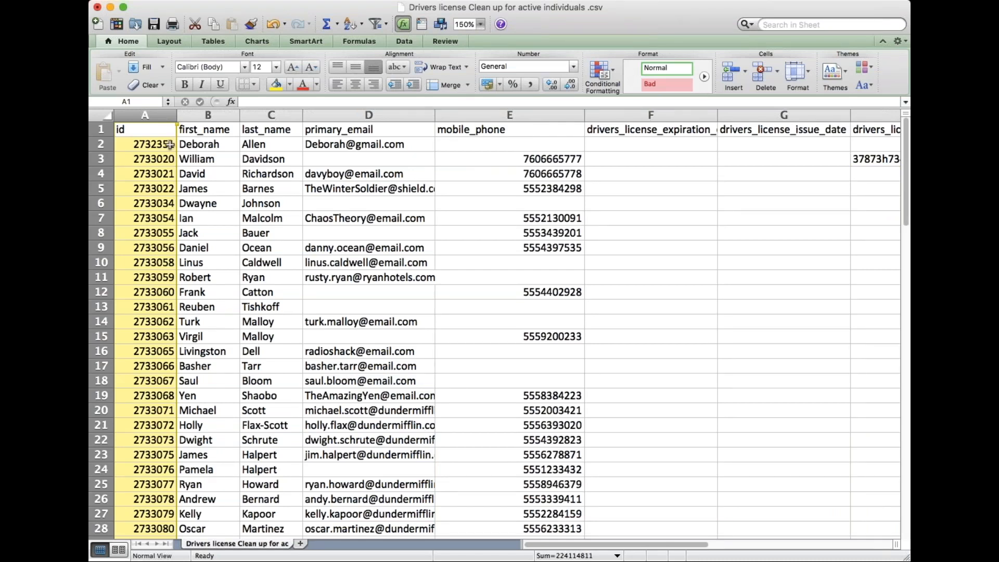
{"action": "left_click", "coordinate": [192, 145]}
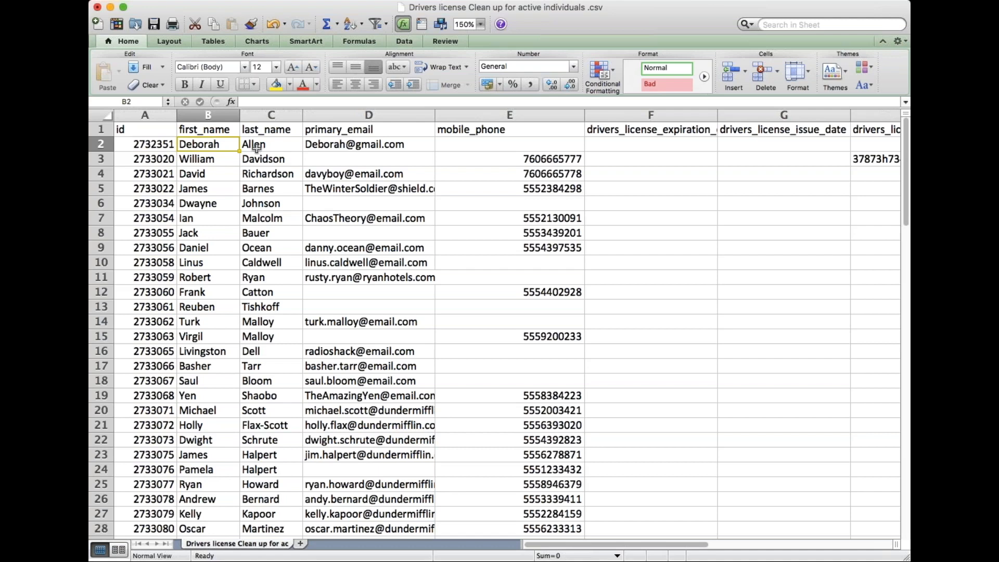
{"action": "double_click", "coordinate": [159, 144]}
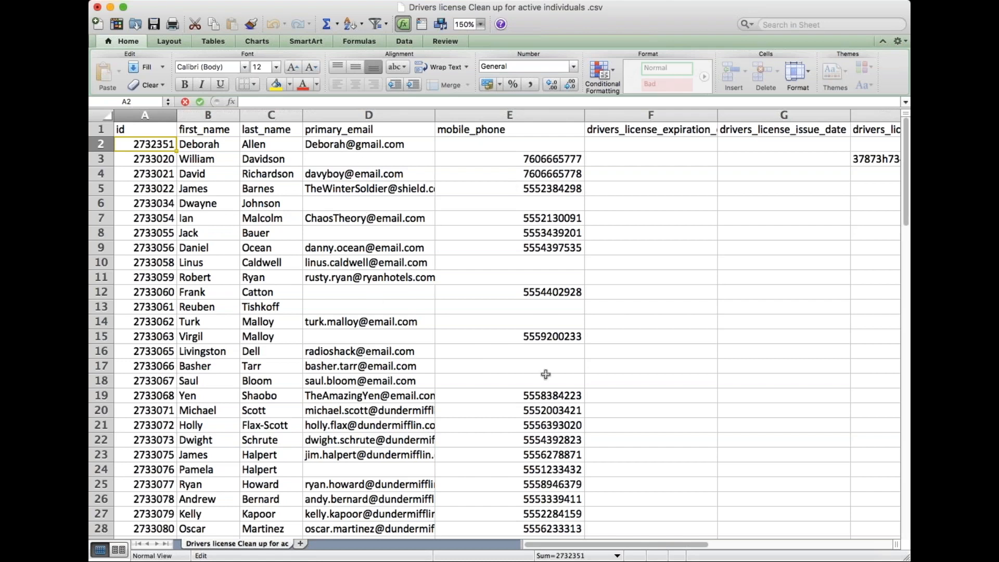
- Enter a sample ten-digit phone number in the mobile_phone column for the contact in row 10
{"action": "left_click", "coordinate": [527, 254]}
{"action": "left_click", "coordinate": [525, 260]}
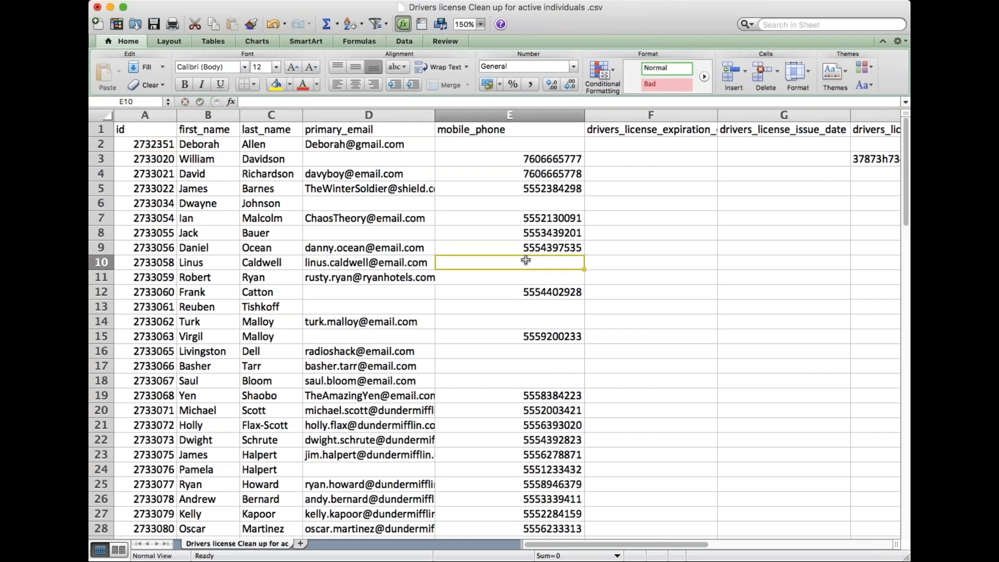
{"action": "key", "text": "BackSpace"}
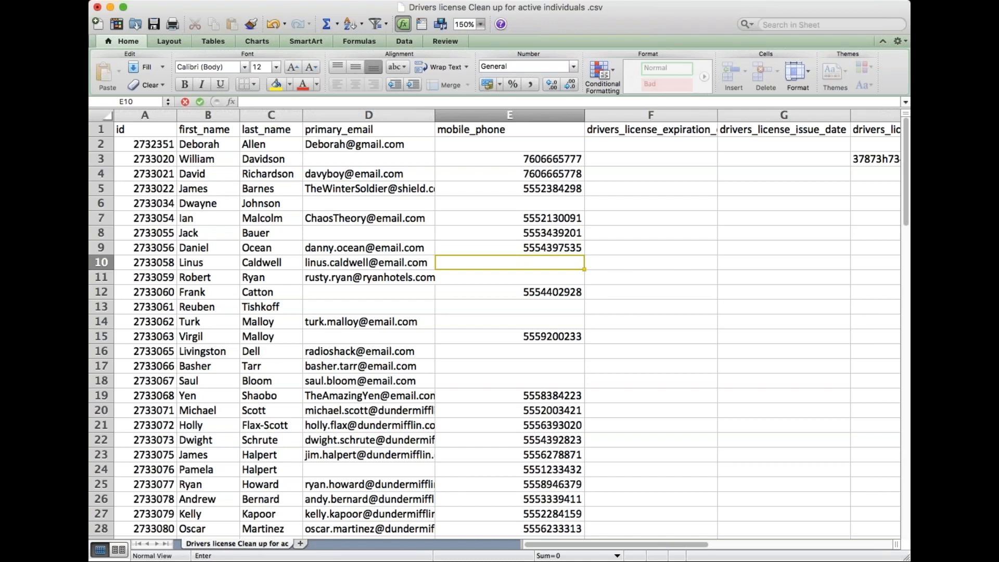
{"action": "key", "text": "Return"}
{"action": "double_click", "coordinate": [525, 261]}
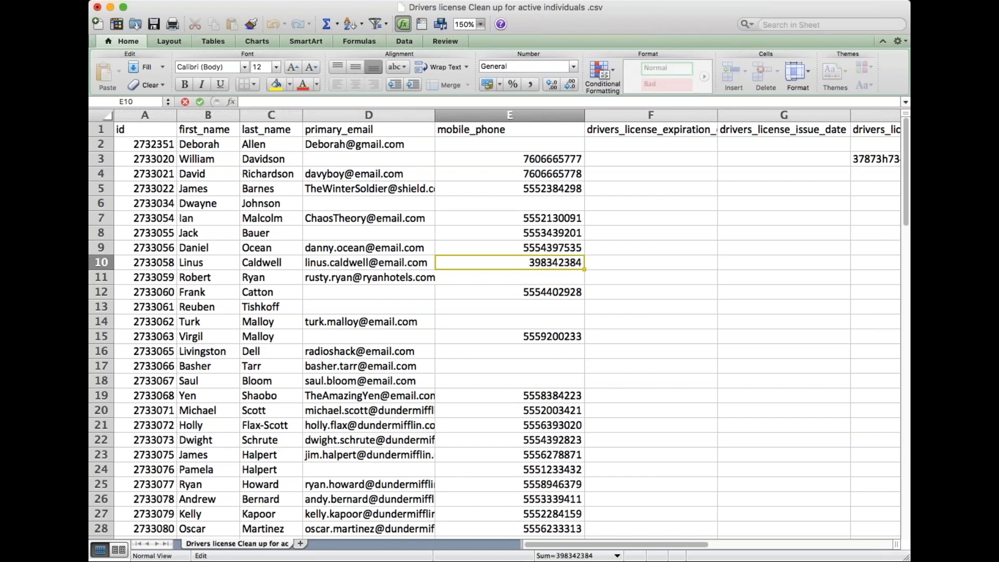
{"action": "key", "text": "Return"}
{"action": "left_click", "coordinate": [525, 260]}
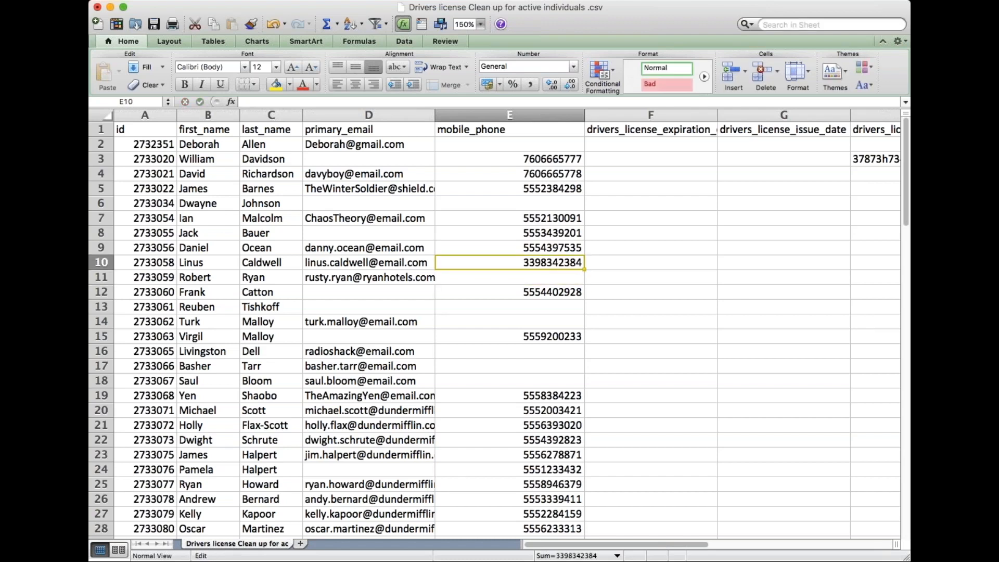
- Fill in a sample e-mail address in the primary_email column for the contact in row 13
{"action": "left_click", "coordinate": [366, 304]}
{"action": "key", "text": "BackSpace"}
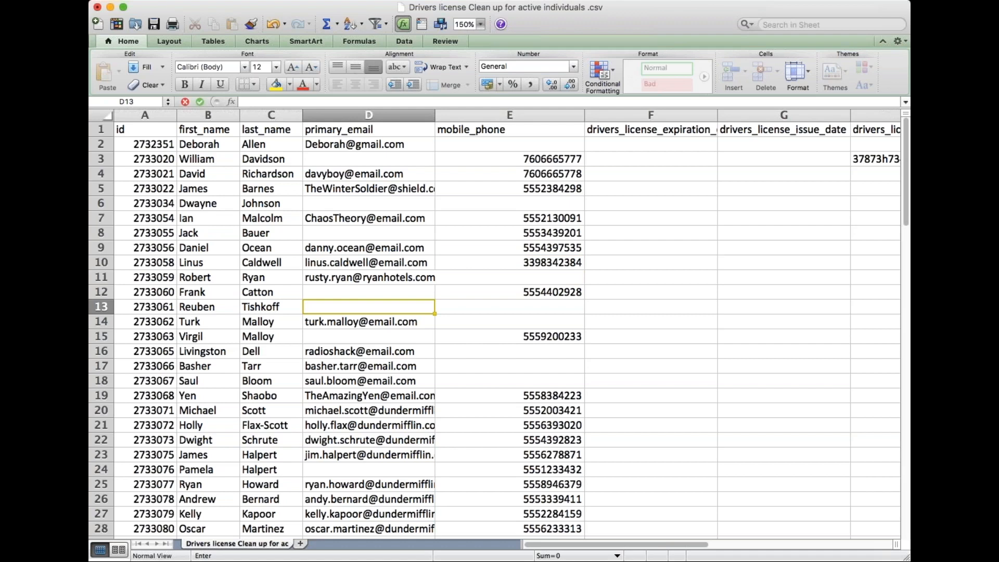
{"action": "key", "text": "super+v"}
{"action": "key", "text": "Return"}
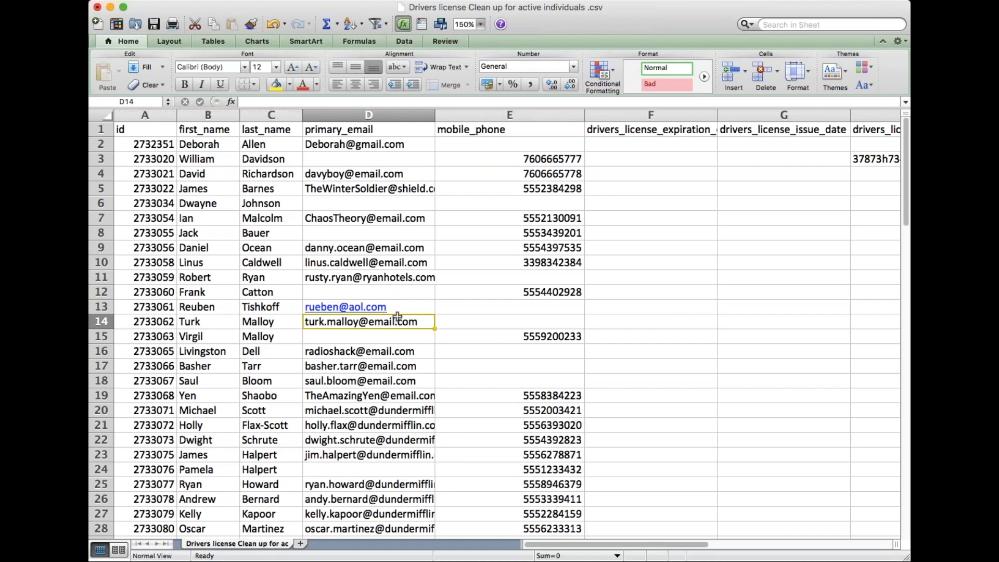
{"action": "left_click", "coordinate": [428, 306]}
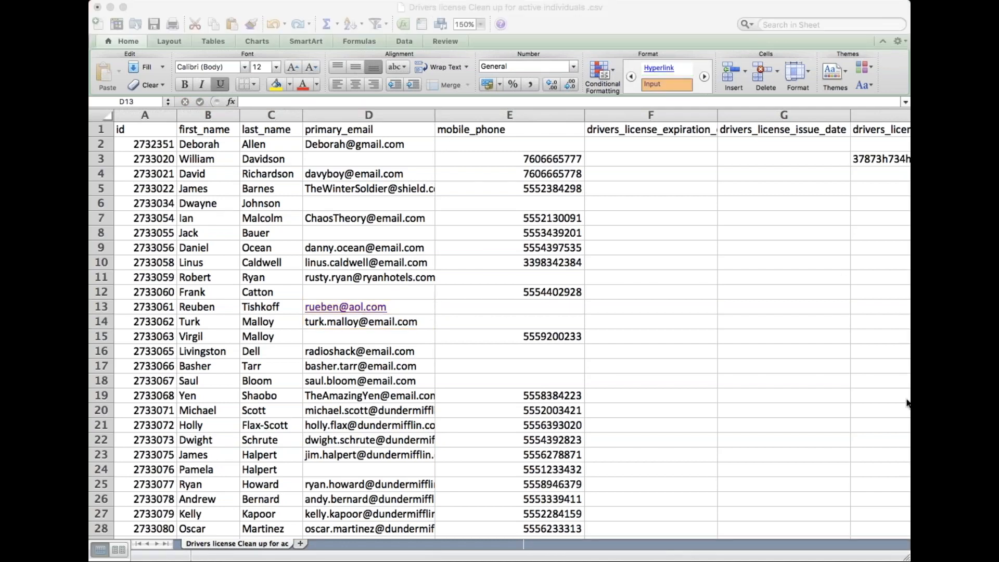
- Return from the spreadsheet to the quicklist search results in Redtail CRM
{"action": "left_click", "coordinate": [433, 13]}
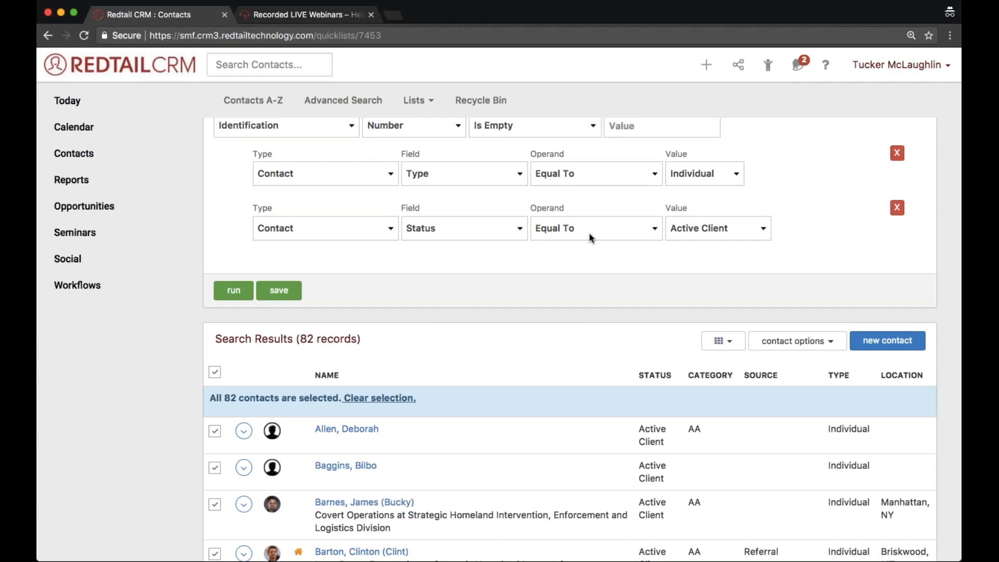
{"action": "left_click", "coordinate": [728, 29]}
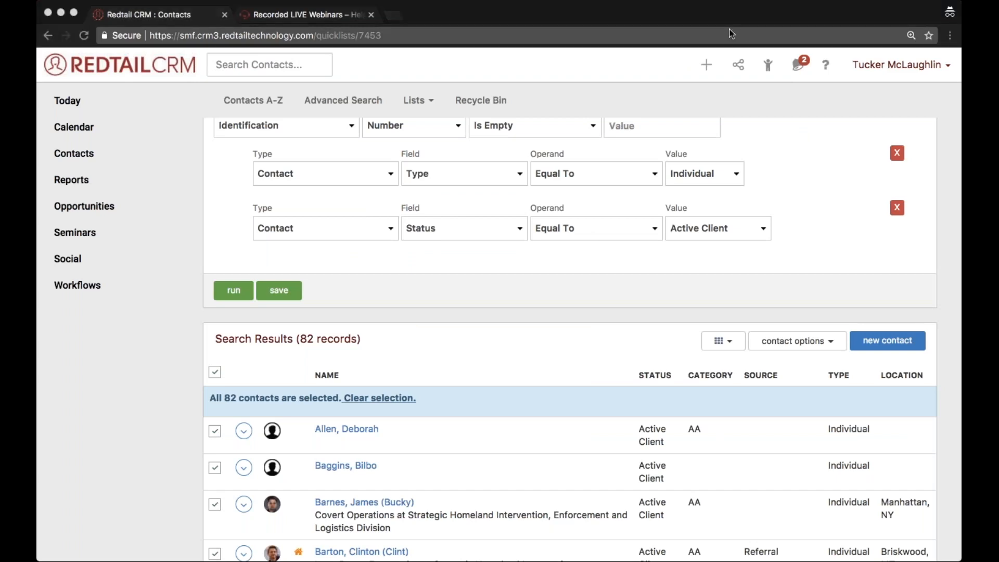